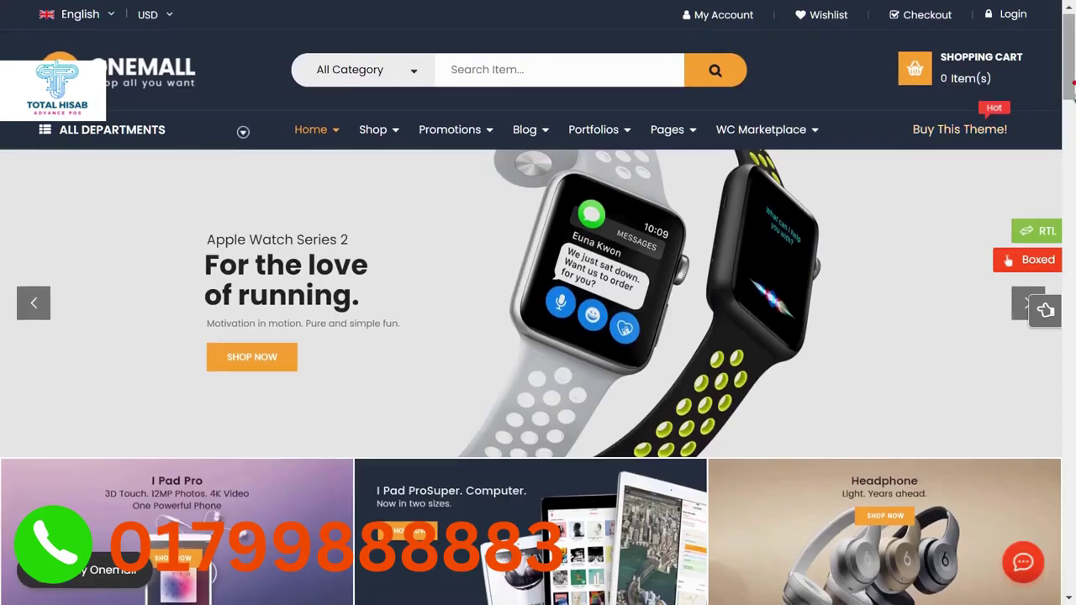
# Scroll down the business dashboard, where every total reads $0.00.
pyautogui.scroll(-3, 538, 303)
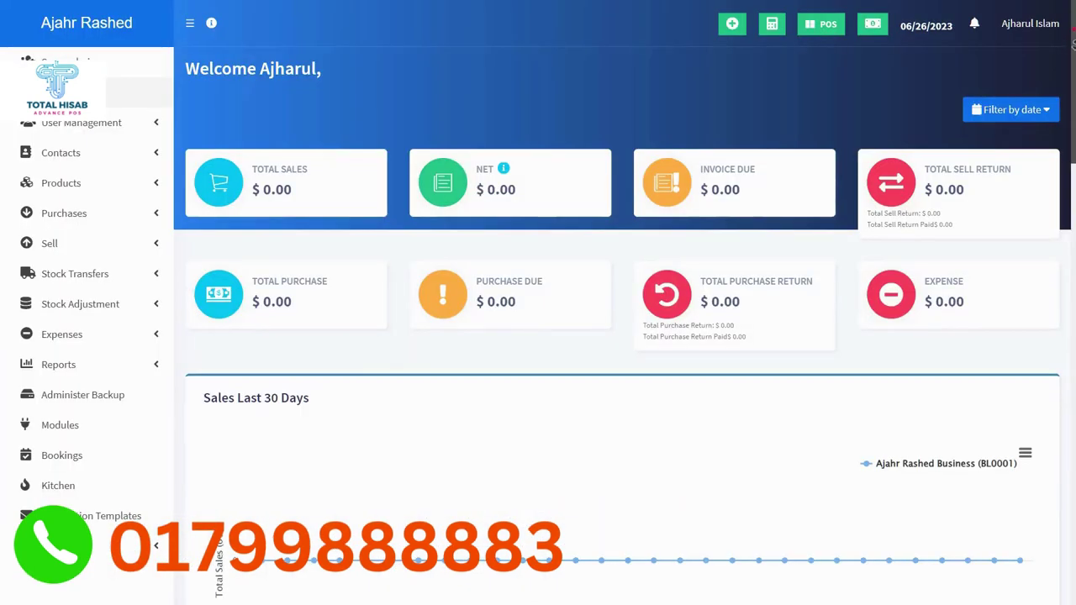
# Scroll through the Awesome Shop dashboard showing $92,441.25 total sales.
pyautogui.scroll(-2, 538, 303)
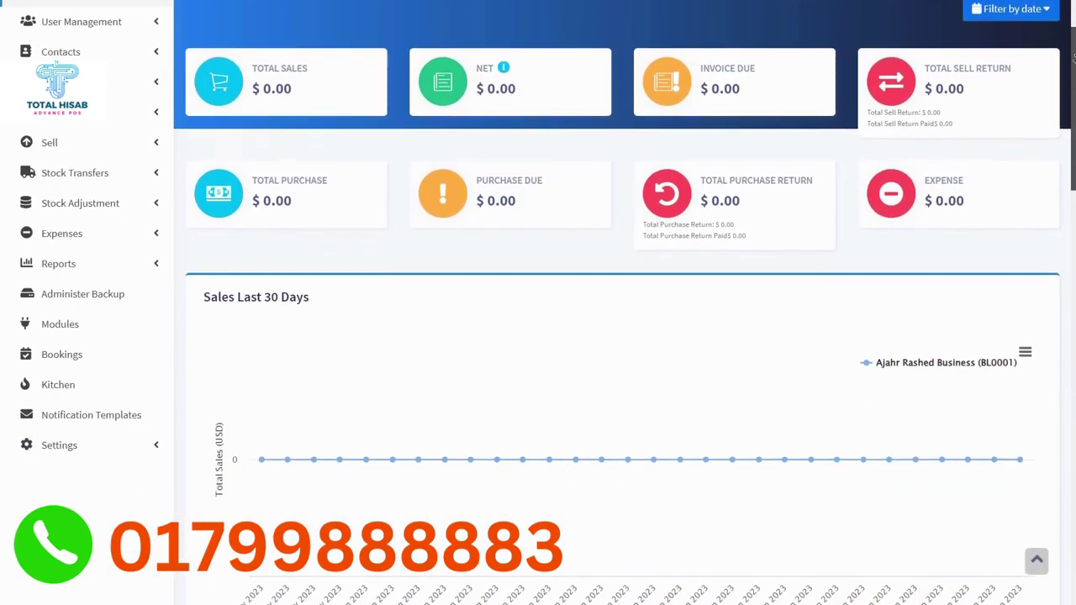
pyautogui.scroll(-3, 1072, 59)
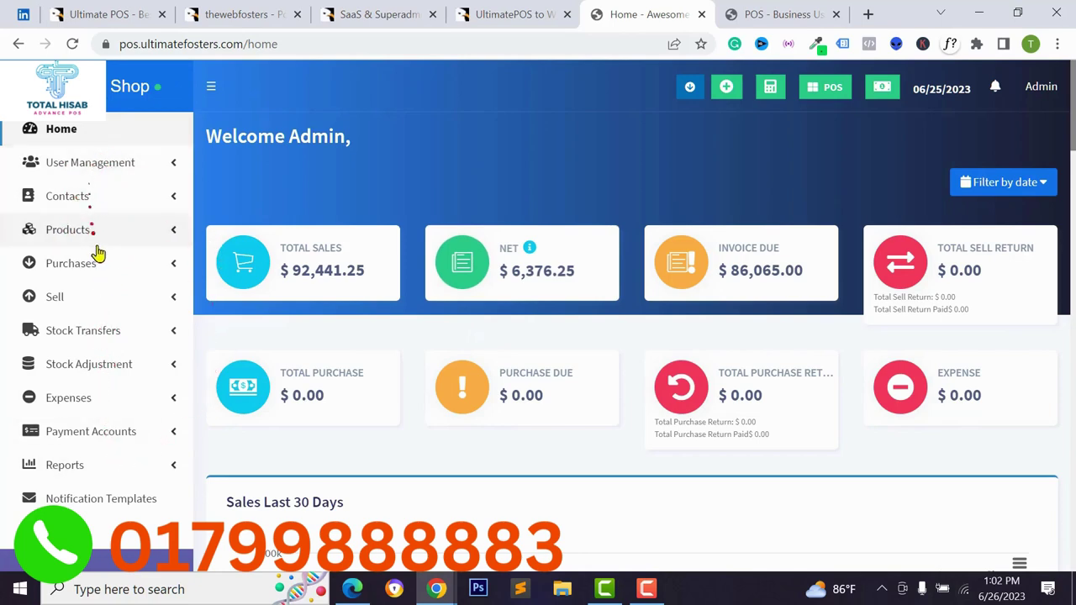
# View the Users list, then the Roles list under User Management.
pyautogui.click(103, 168)
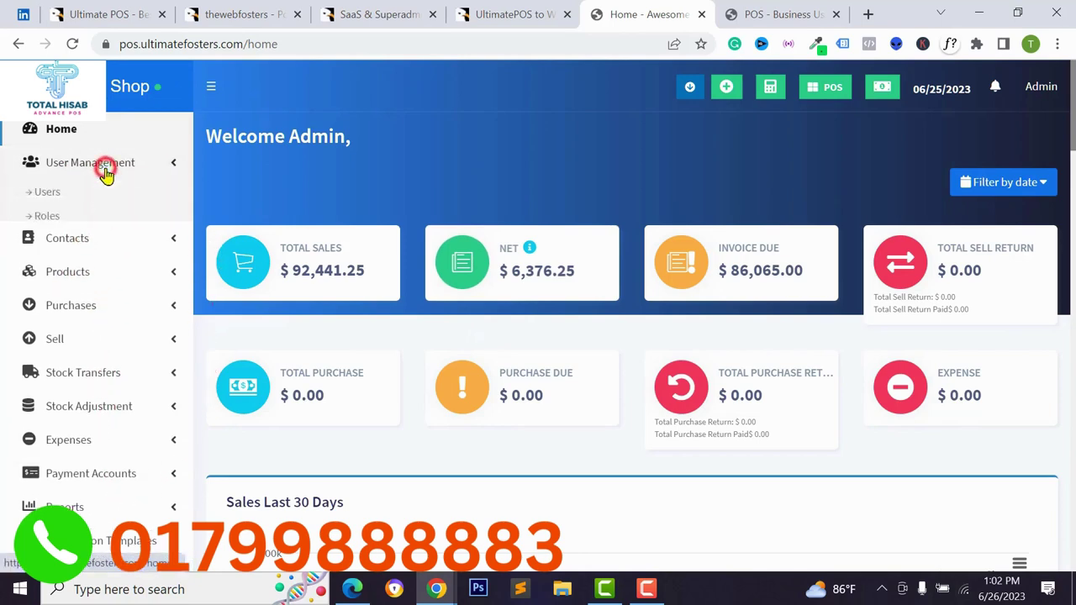
pyautogui.click(50, 196)
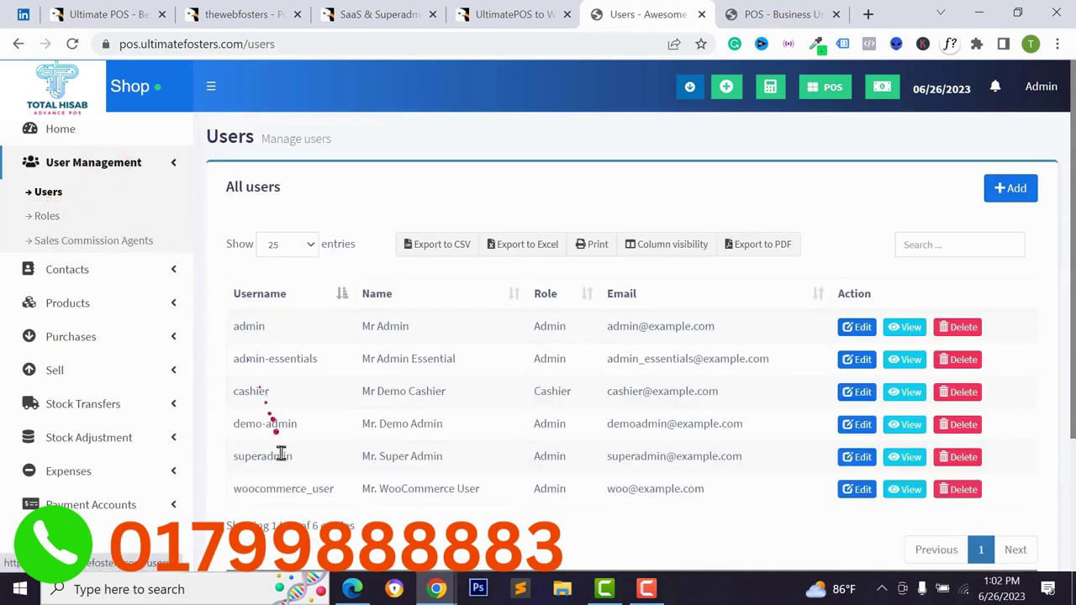
pyautogui.click(74, 225)
# Scroll through the new-role permissions, then return to the POS sale with the Redmi 12C cart.
pyautogui.click(1011, 188)
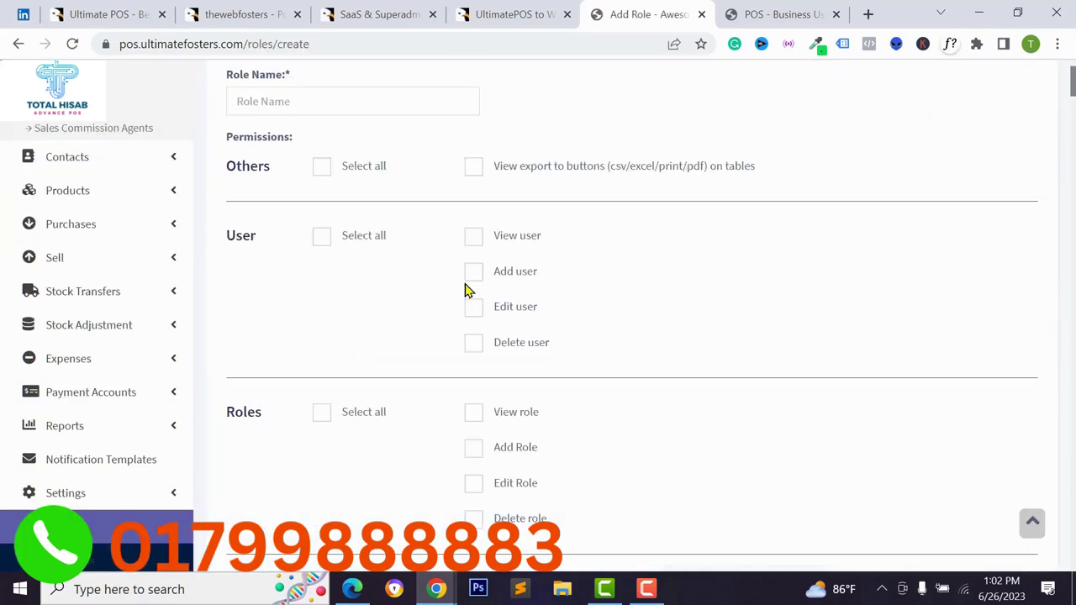
pyautogui.scroll(-8, 467, 290)
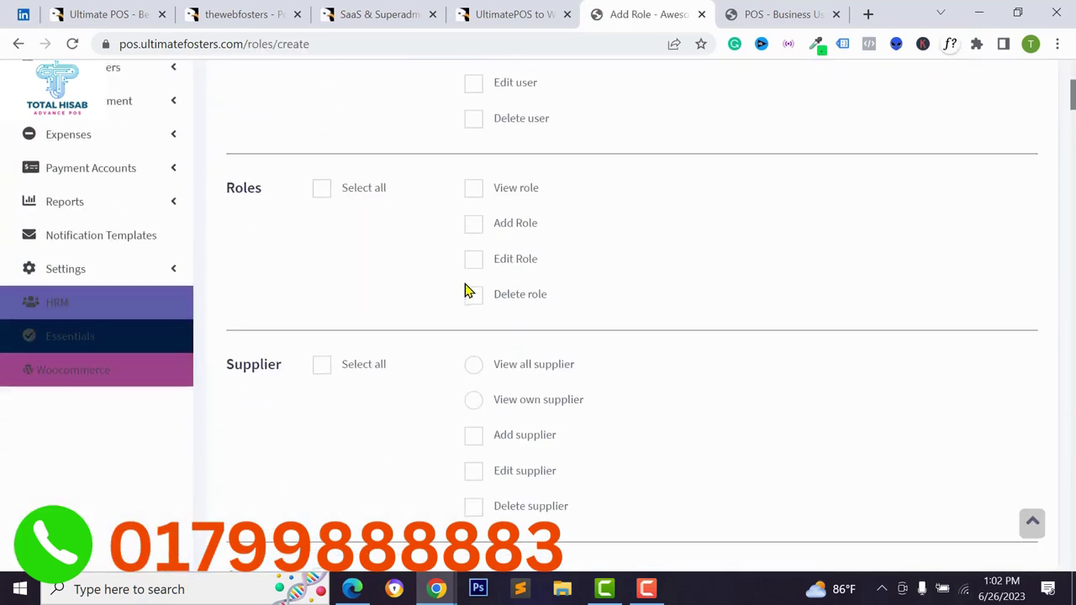
pyautogui.scroll(-8, 467, 290)
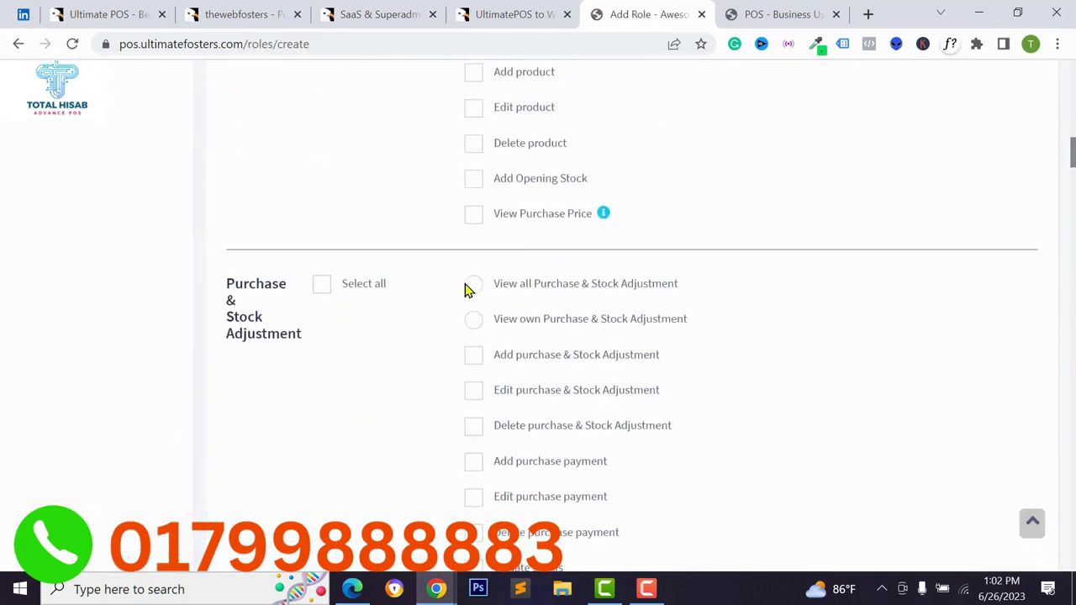
pyautogui.hotkey('ctrl', 'Tab')
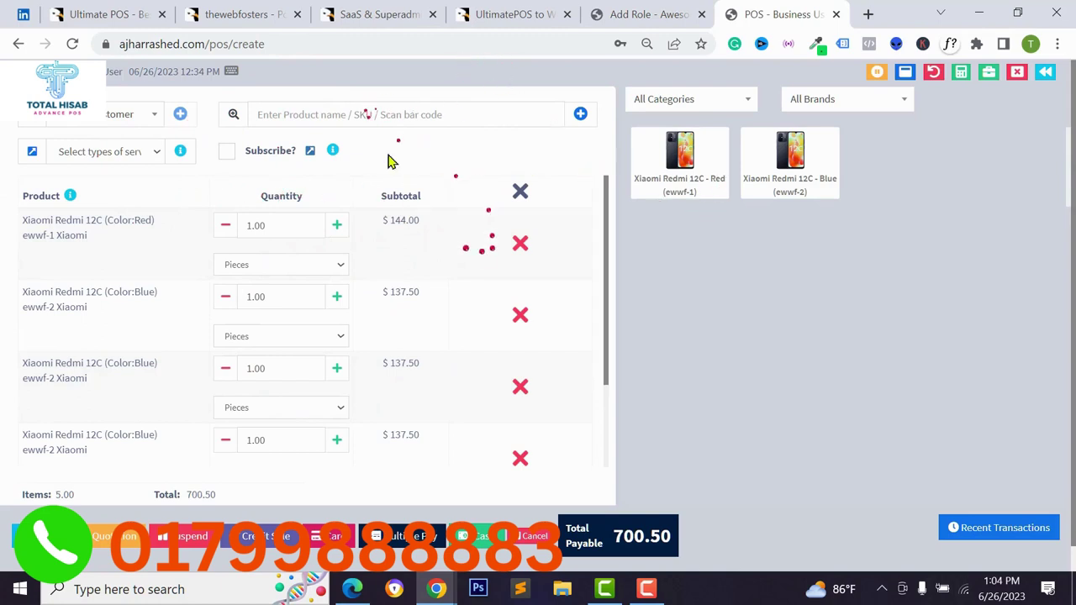
# Browse the demo shop's product list, then expand Products on the own business dashboard.
pyautogui.hotkey('ctrl', 'shift', 'Tab')
pyautogui.click(120, 192)
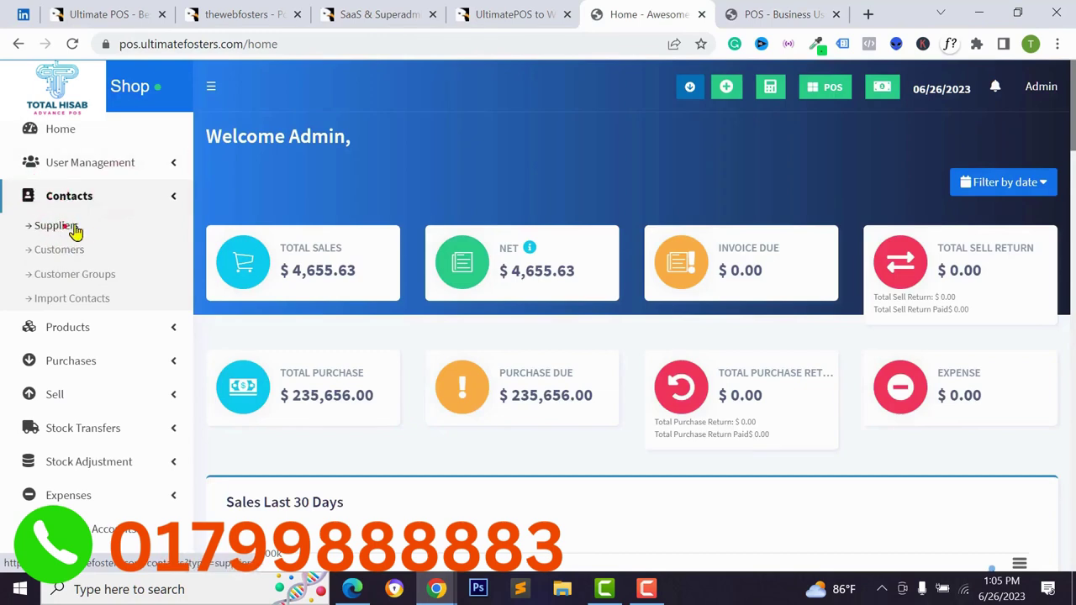
pyautogui.click(74, 329)
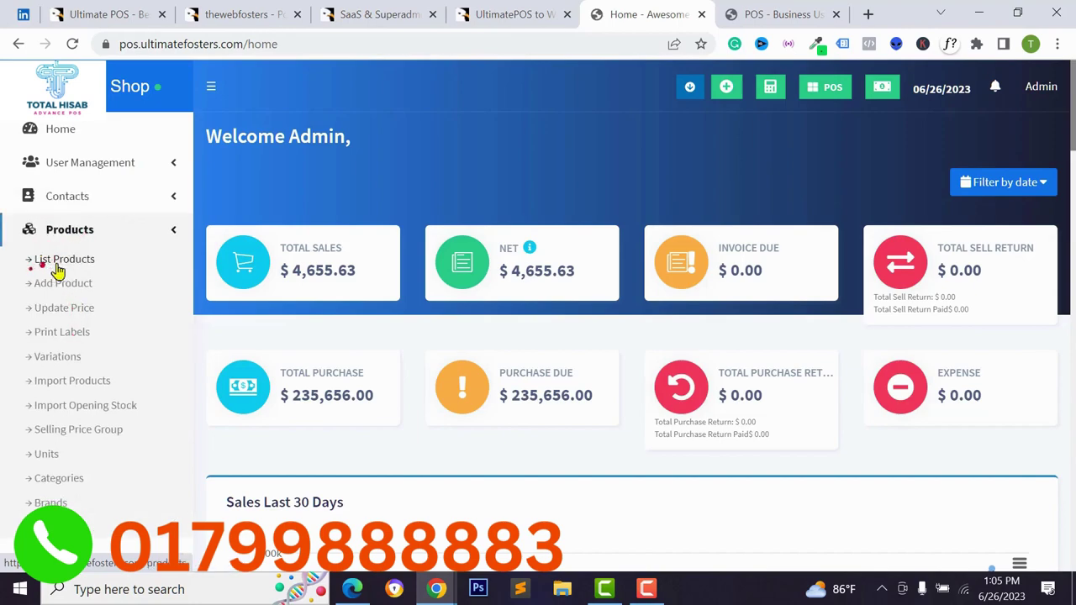
pyautogui.click(50, 262)
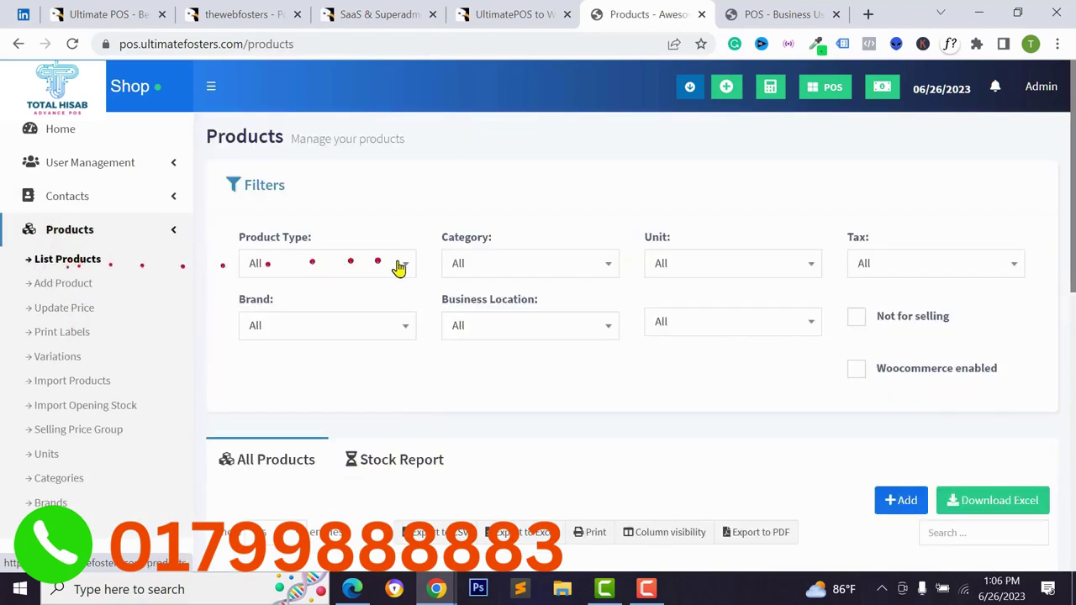
pyautogui.scroll(-8, 400, 273)
pyautogui.scroll(-3, 385, 292)
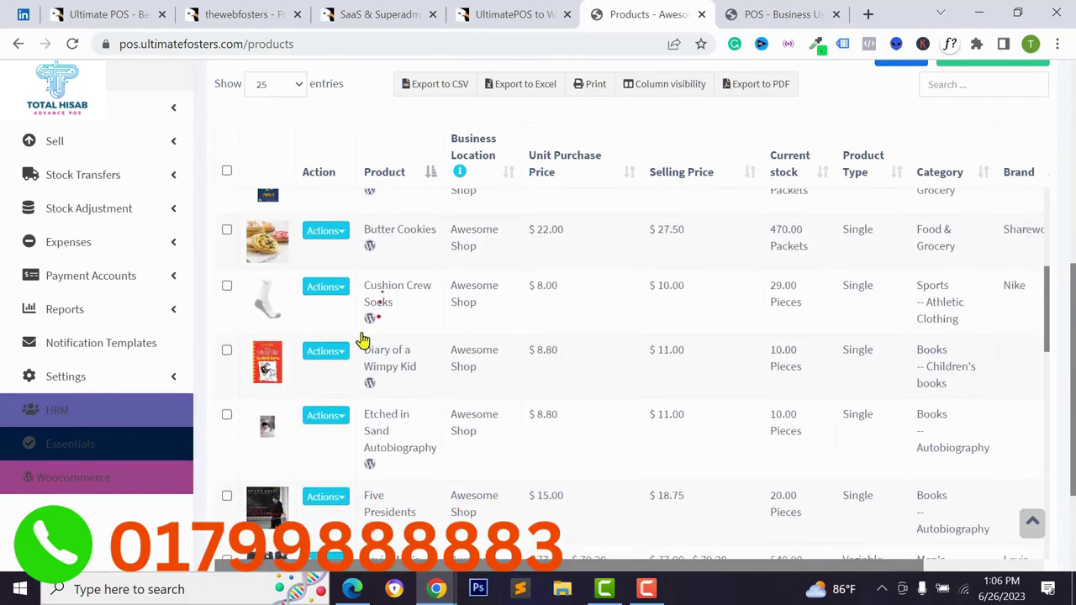
pyautogui.scroll(10, 359, 342)
pyautogui.click(79, 240)
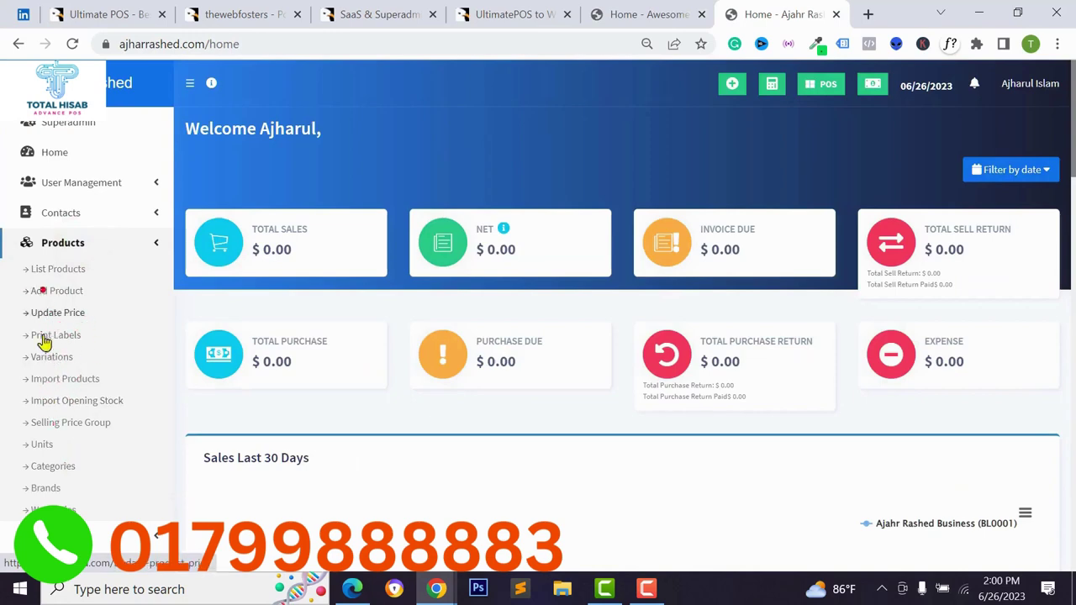
# Look over the purchases list and the Add Purchase form.
pyautogui.click(68, 245)
pyautogui.click(66, 272)
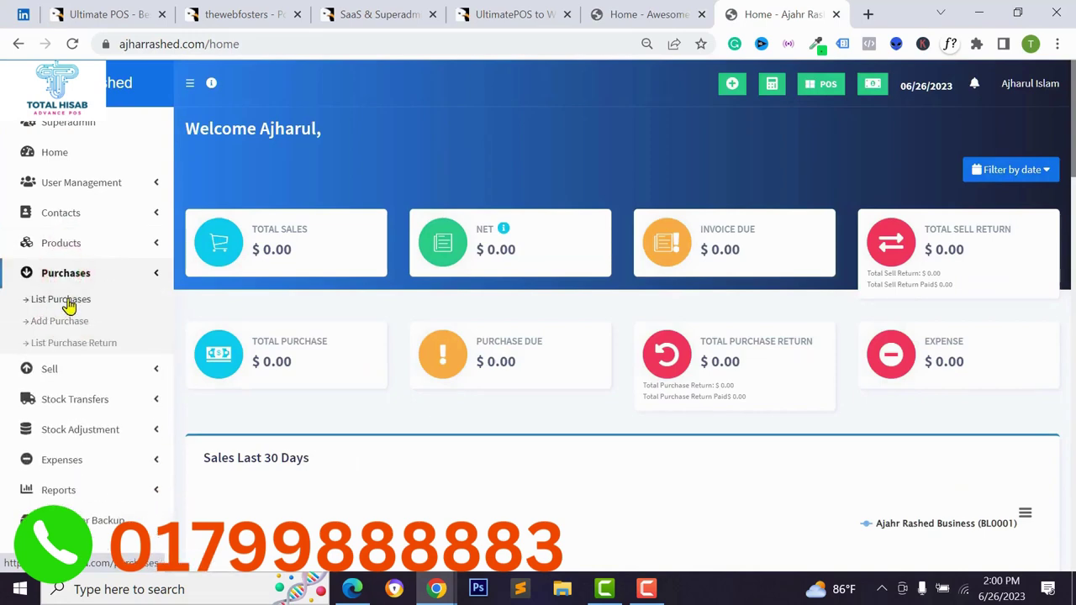
pyautogui.click(59, 301)
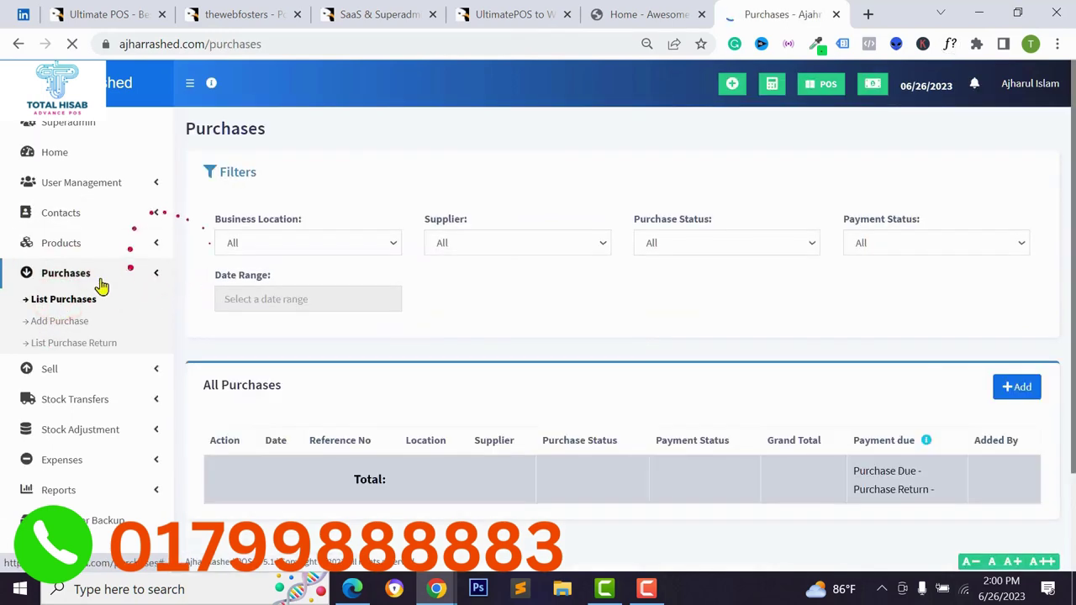
pyautogui.click(59, 321)
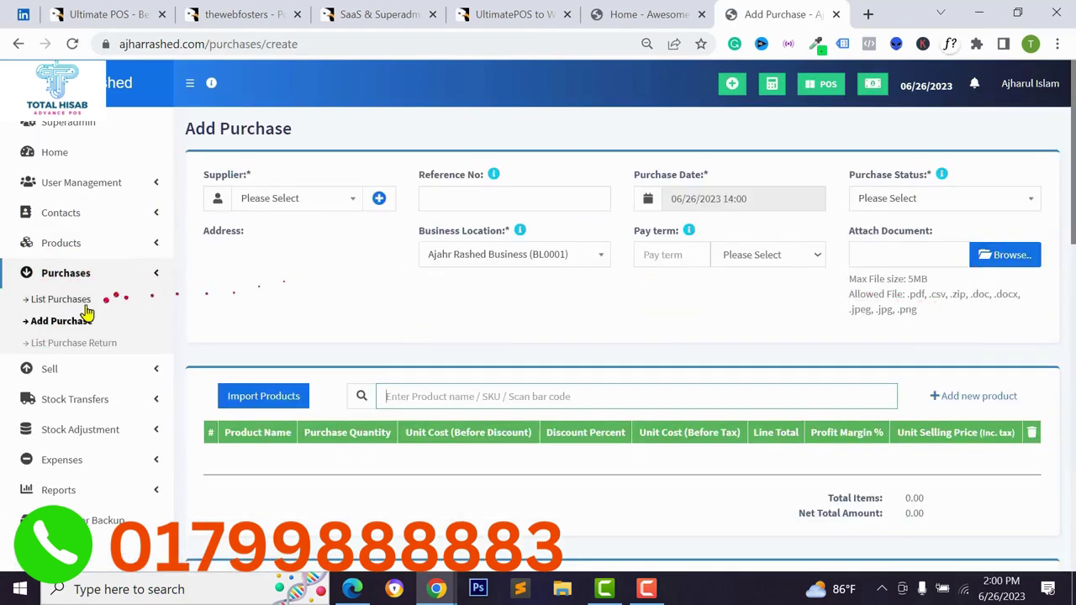
pyautogui.scroll(-2, 504, 320)
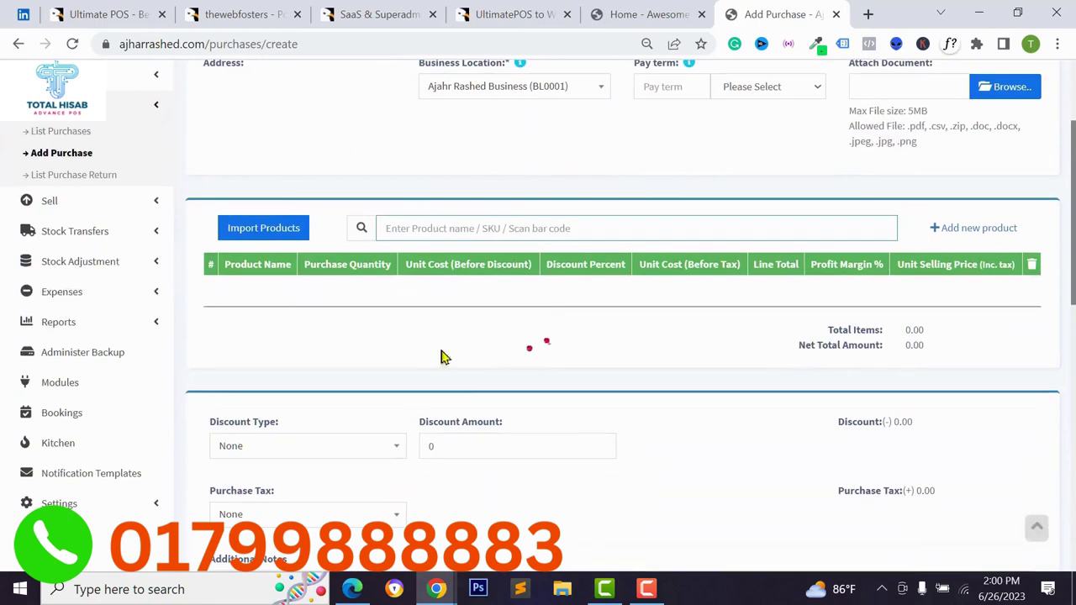
# Bring up the Add Sale form and dismiss the add-customer modal without saving.
pyautogui.click(64, 206)
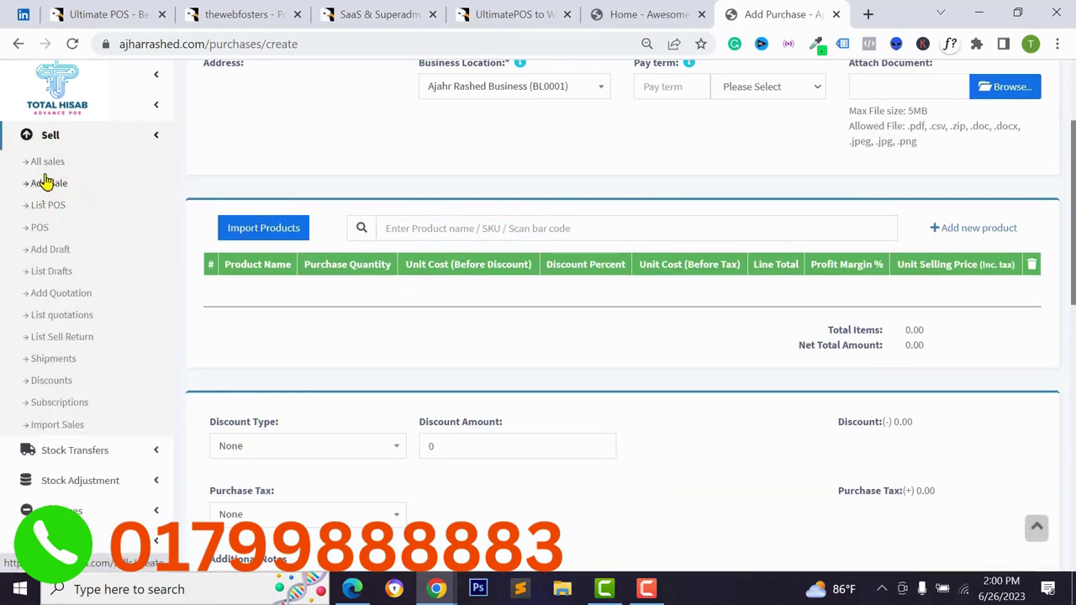
pyautogui.click(46, 182)
pyautogui.scroll(-2, 550, 243)
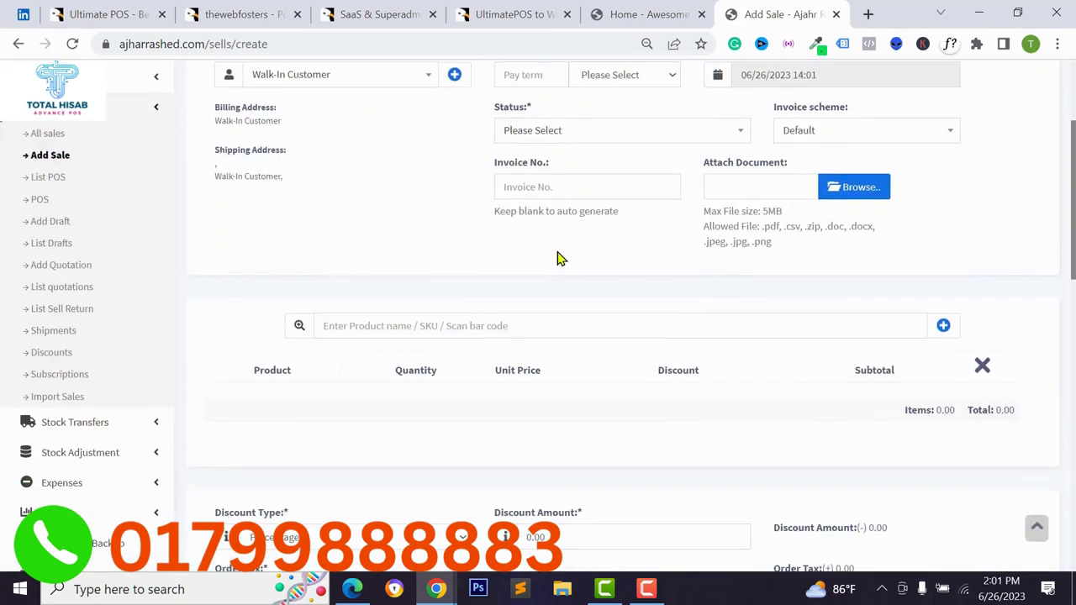
pyautogui.scroll(1, 557, 257)
pyautogui.click(454, 132)
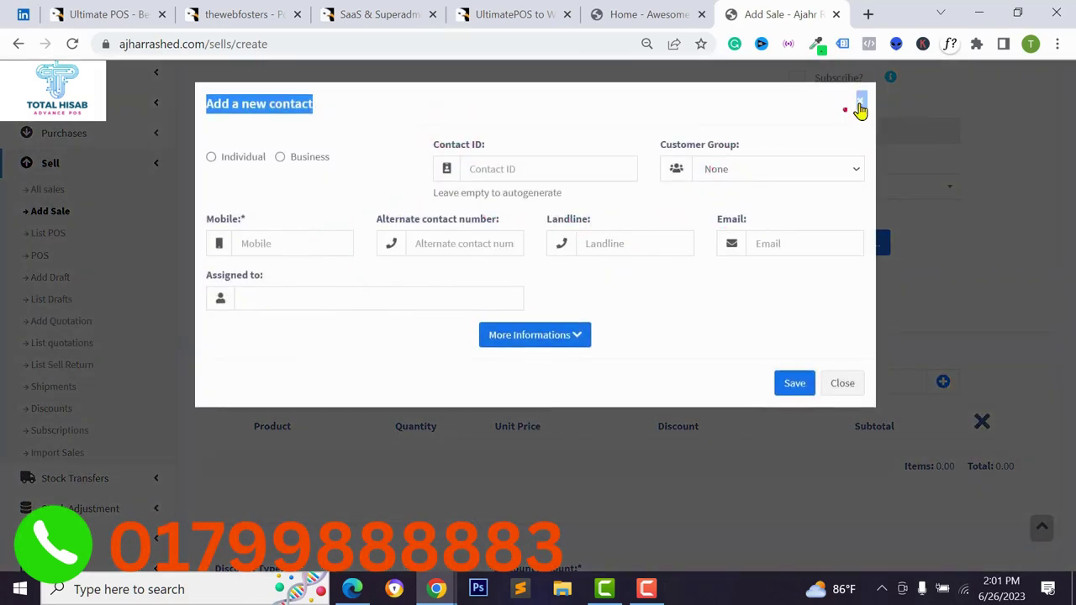
pyautogui.click(859, 106)
# Check the sale status choices on the Add Sale form, leaving the status unchanged.
pyautogui.click(346, 242)
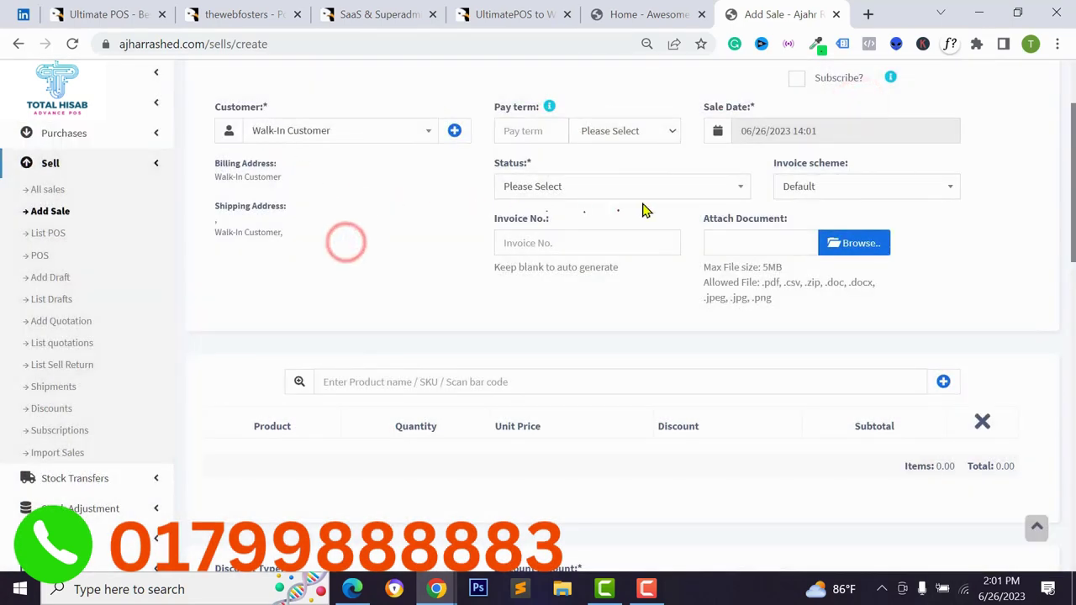
pyautogui.click(605, 186)
pyautogui.click(423, 280)
pyautogui.scroll(-3, 547, 364)
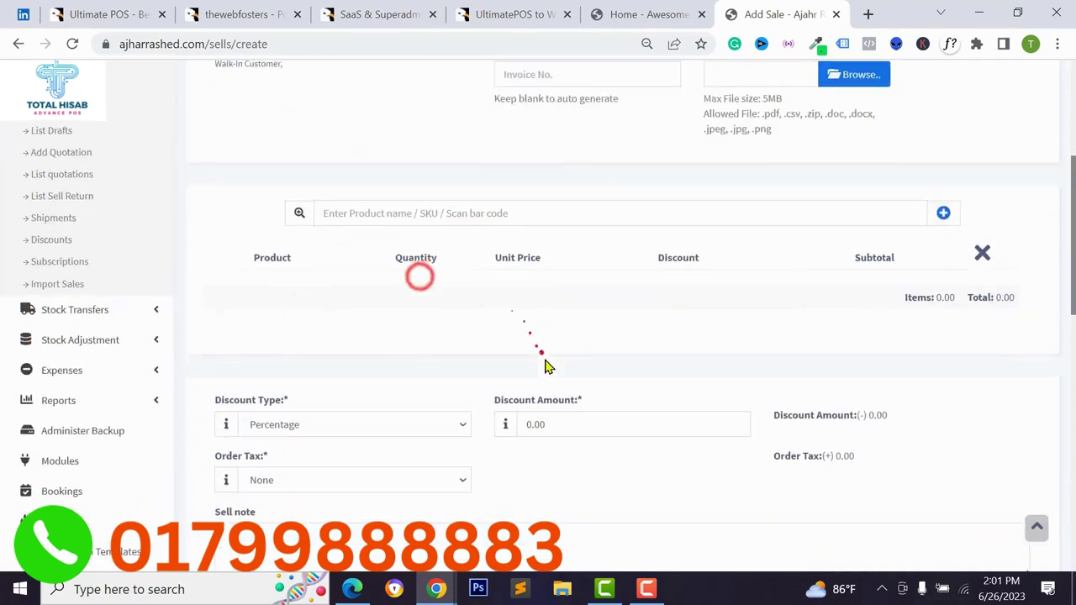
pyautogui.scroll(2, 34, 322)
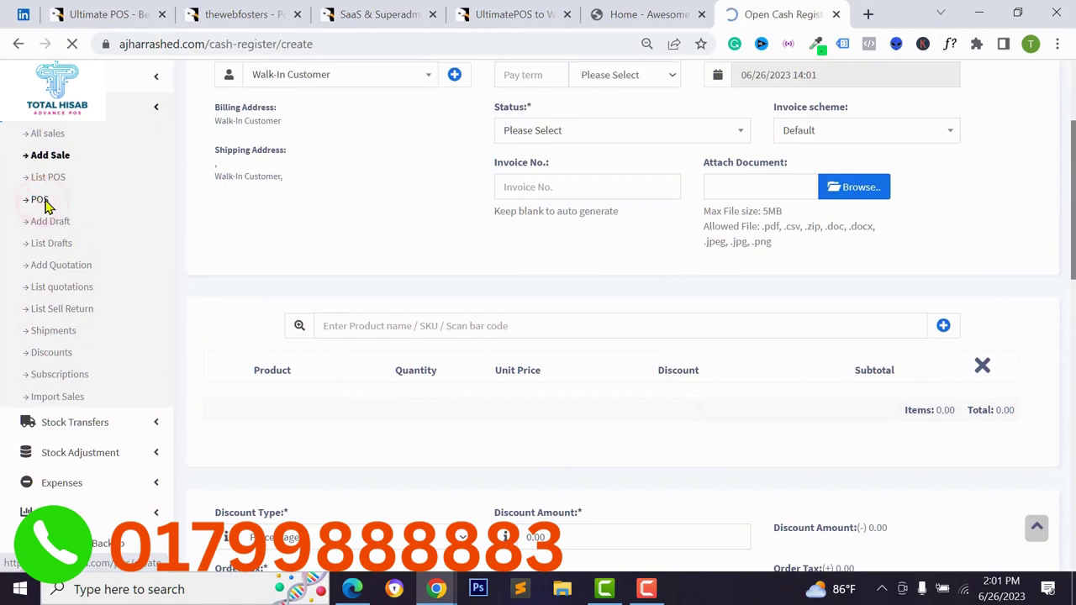
# Open the cash register with 090 cash in hand and add a black Apple iPhone 8.
pyautogui.click(398, 241)
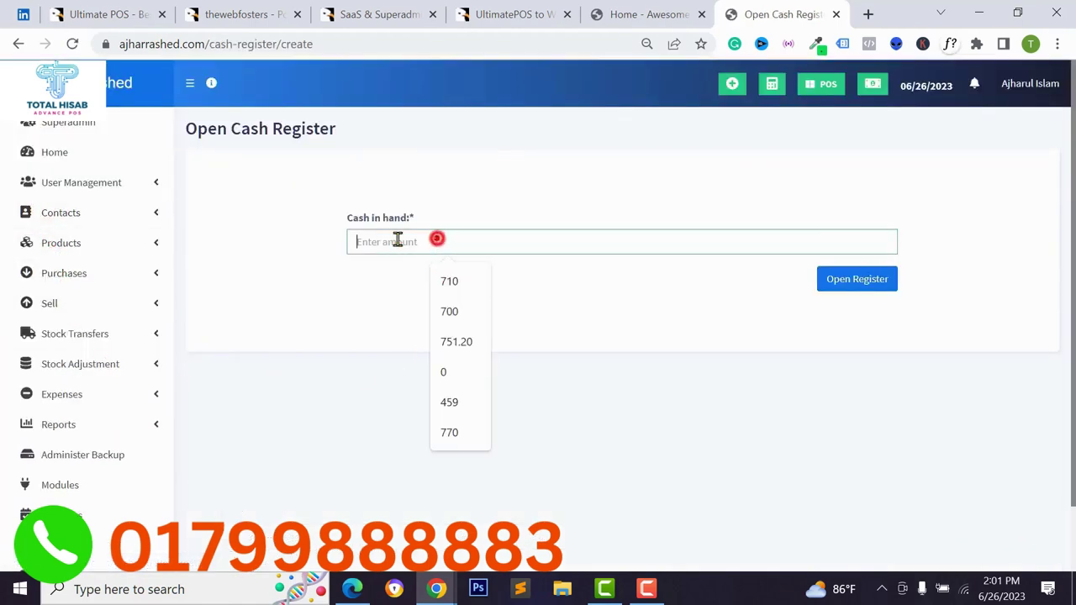
pyautogui.write('090')
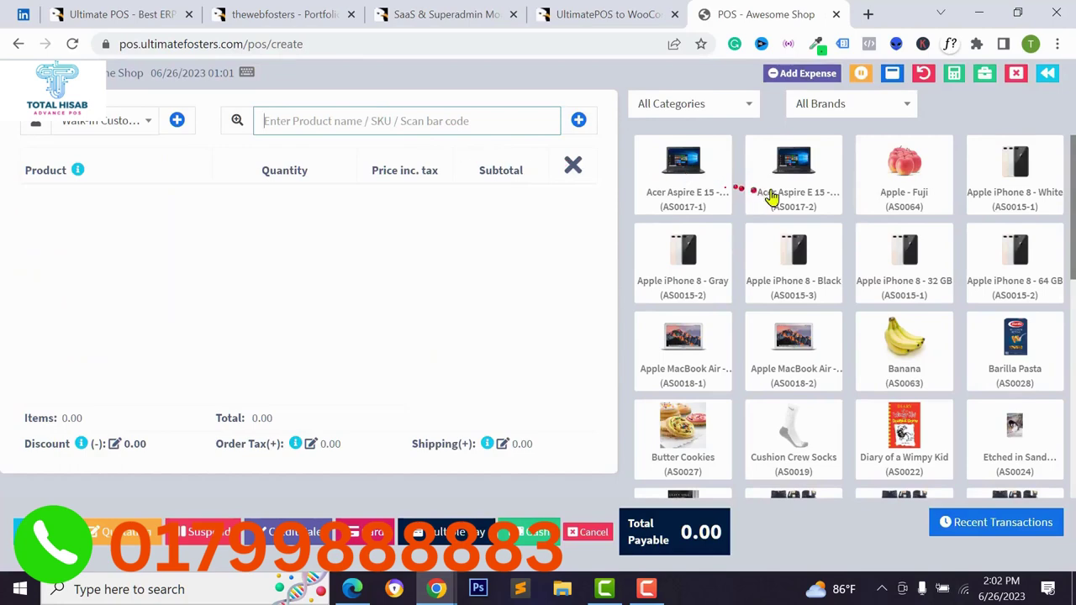
pyautogui.scroll(-1, 772, 196)
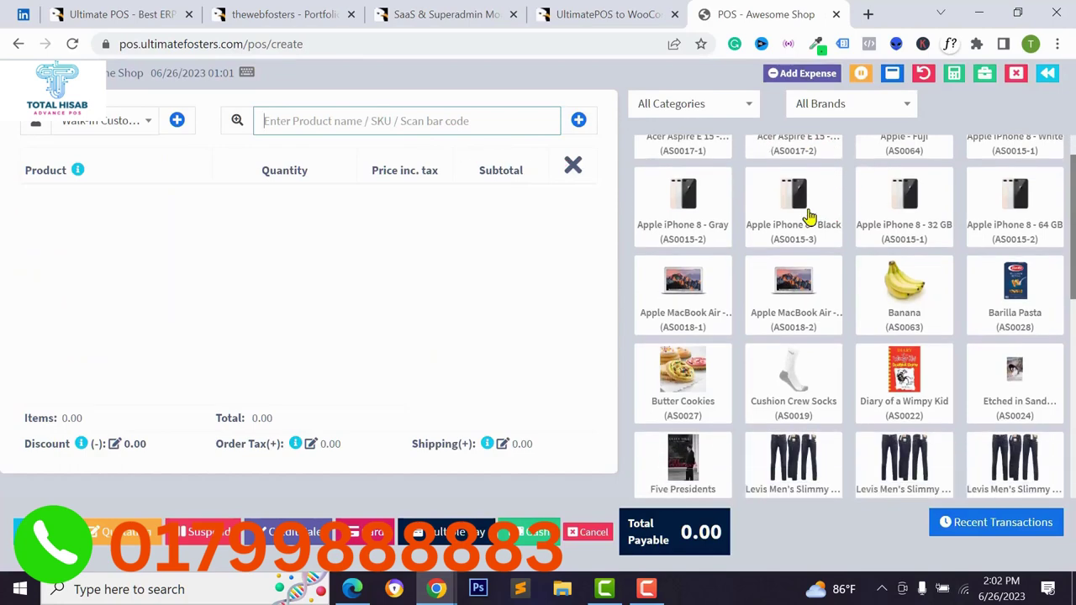
pyautogui.click(794, 202)
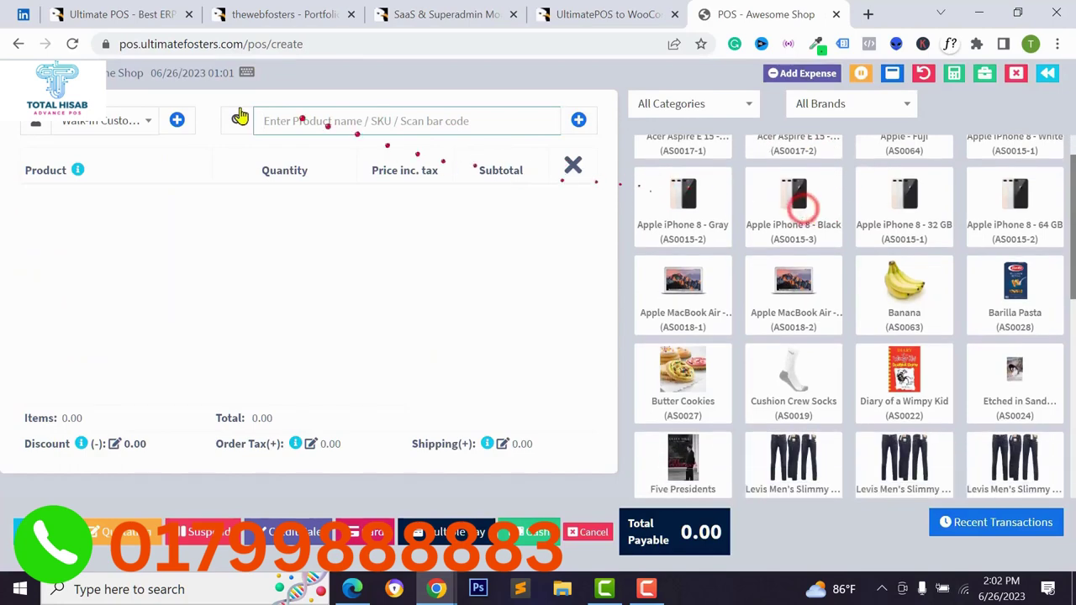
# Dismiss the new customer and new product forms without saving.
pyautogui.click(177, 121)
pyautogui.click(896, 102)
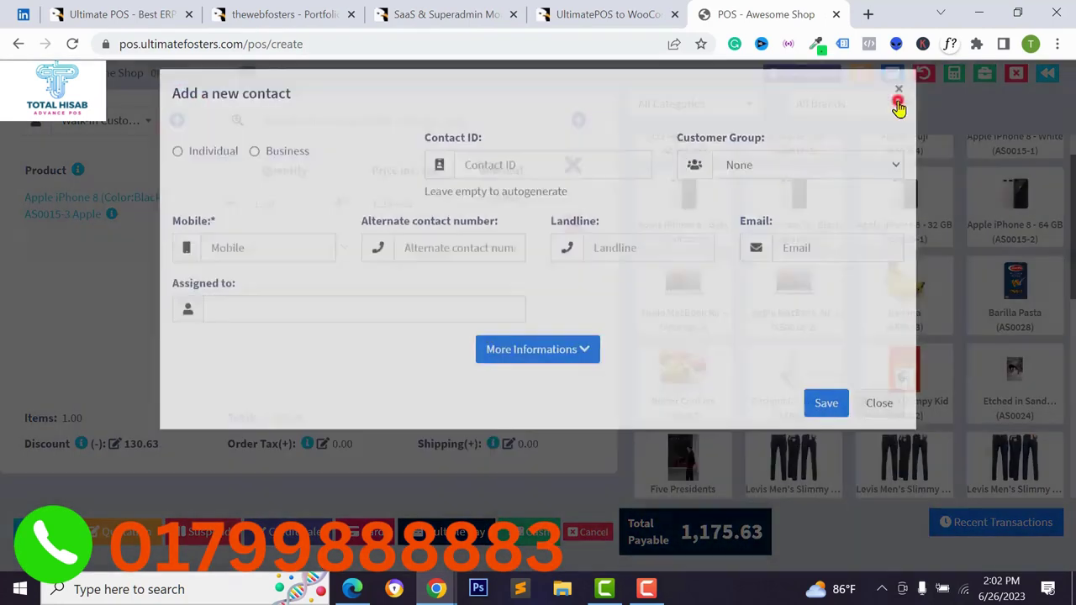
pyautogui.click(573, 125)
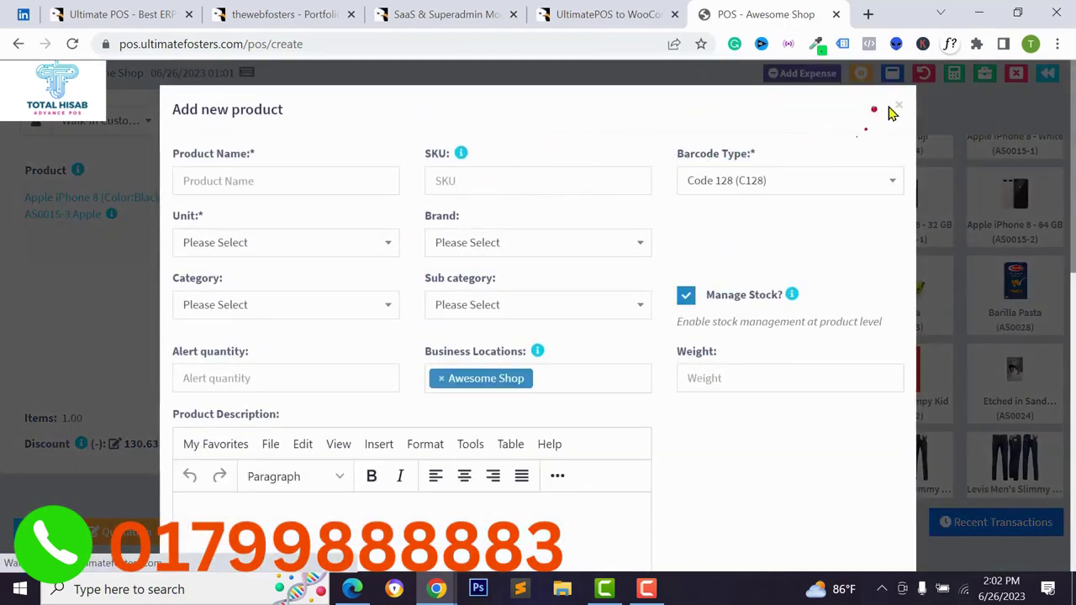
pyautogui.click(889, 106)
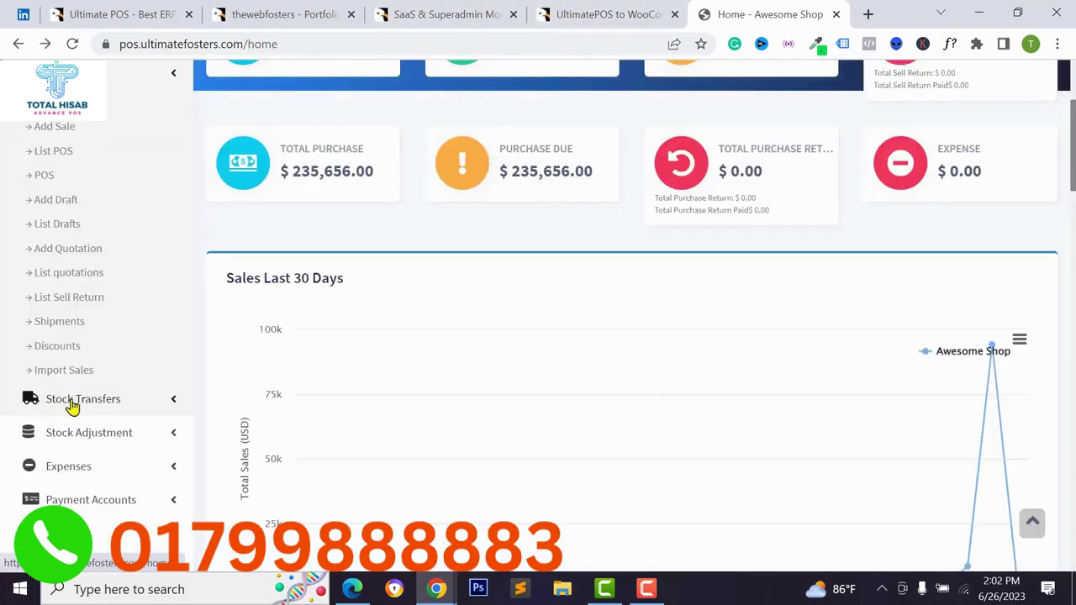
# Visit the Stock Transfers and Stock Adjustments lists and the Add Expense form.
pyautogui.click(73, 401)
pyautogui.click(81, 136)
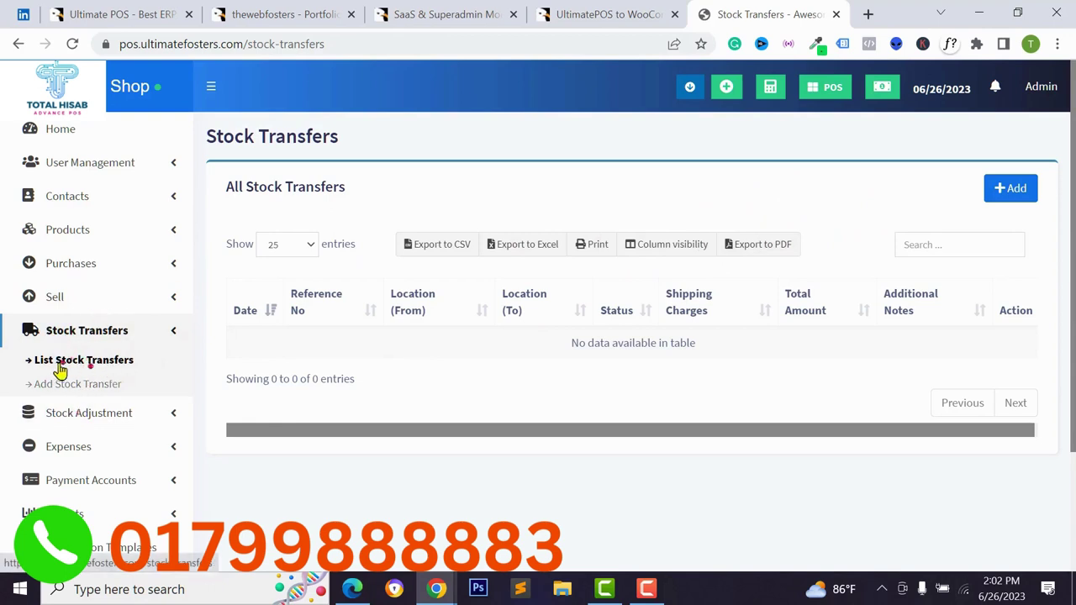
pyautogui.click(38, 413)
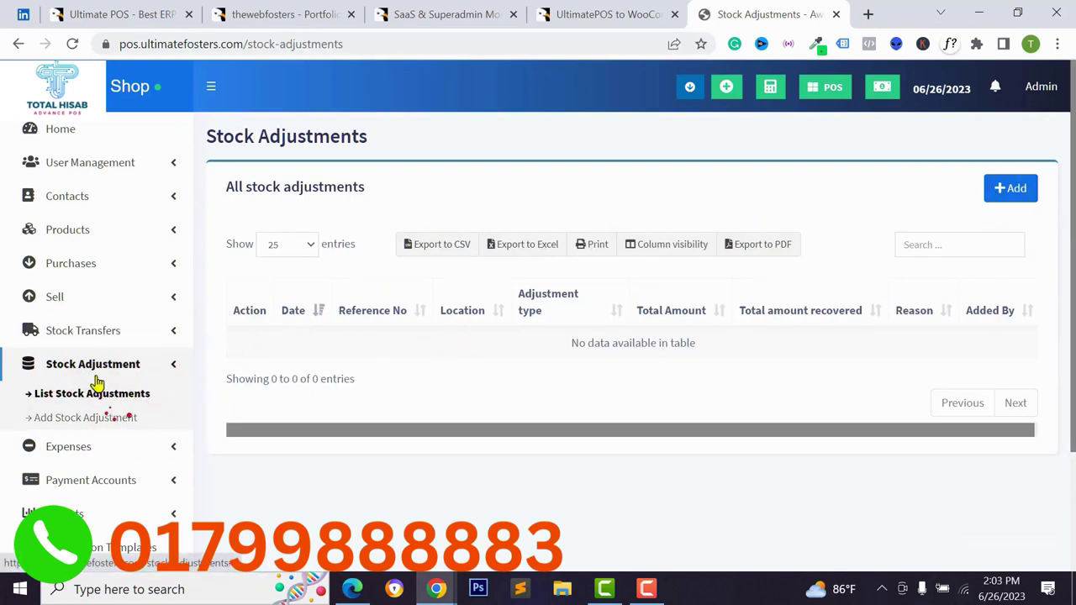
pyautogui.click(115, 448)
pyautogui.click(73, 428)
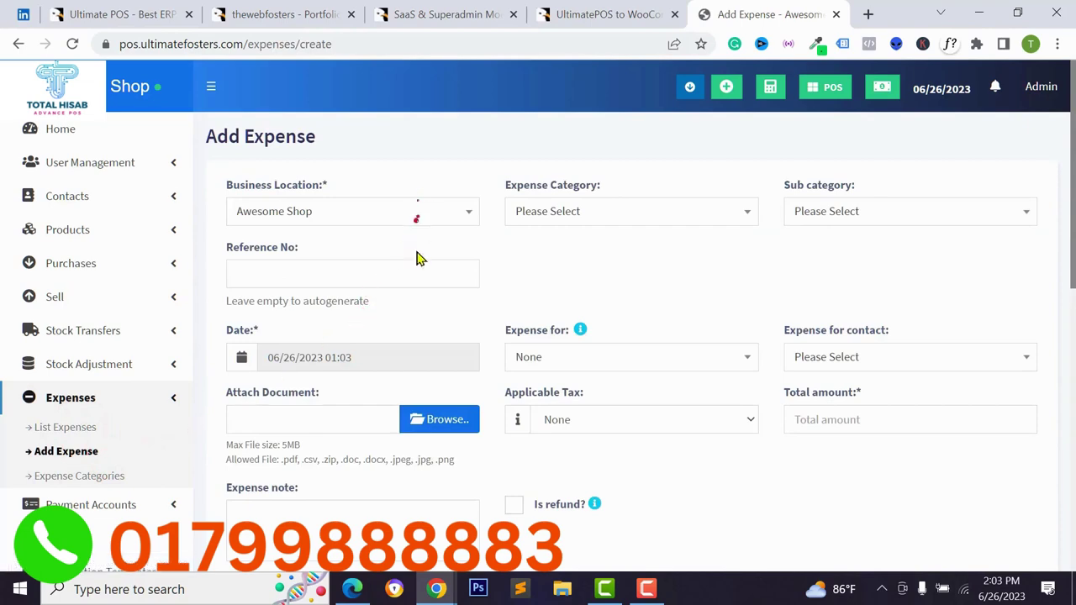
pyautogui.scroll(-2, 425, 321)
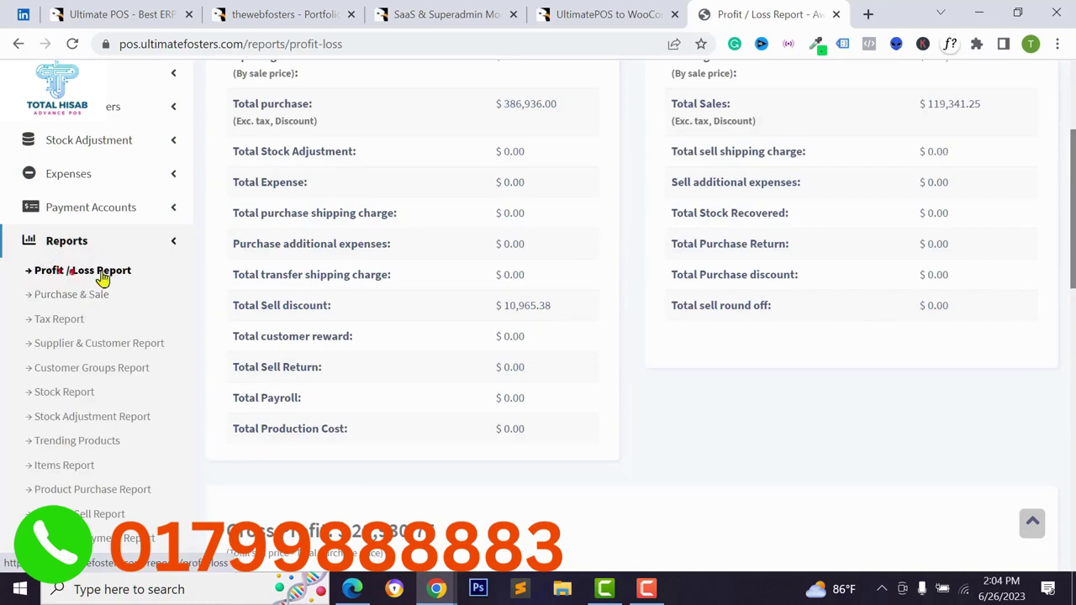
# Scroll through the Profit / Loss Report figures.
pyautogui.scroll(-1, 89, 296)
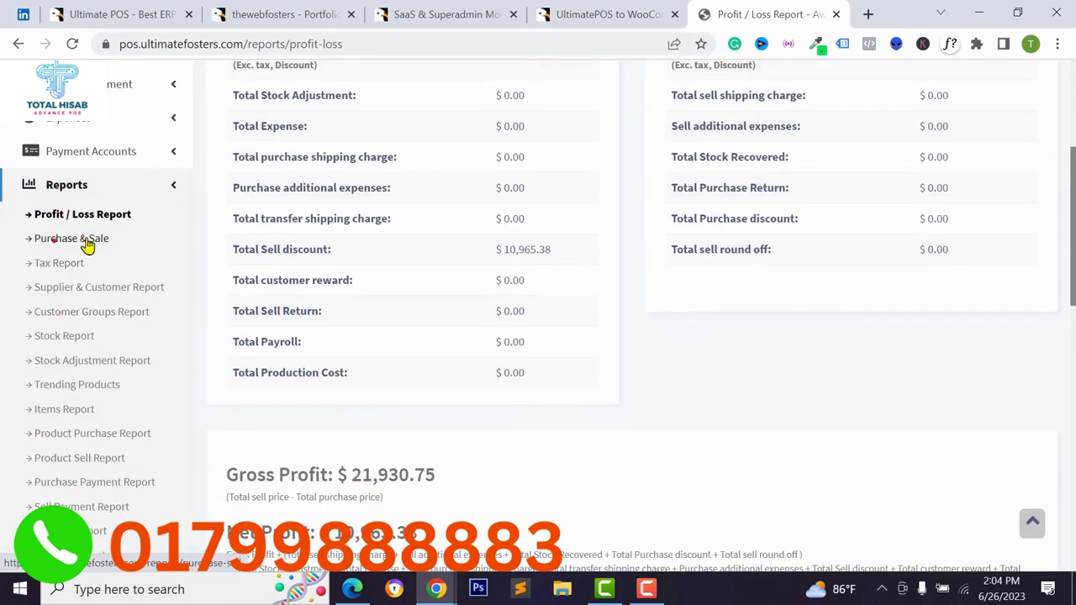
pyautogui.scroll(-1, 92, 302)
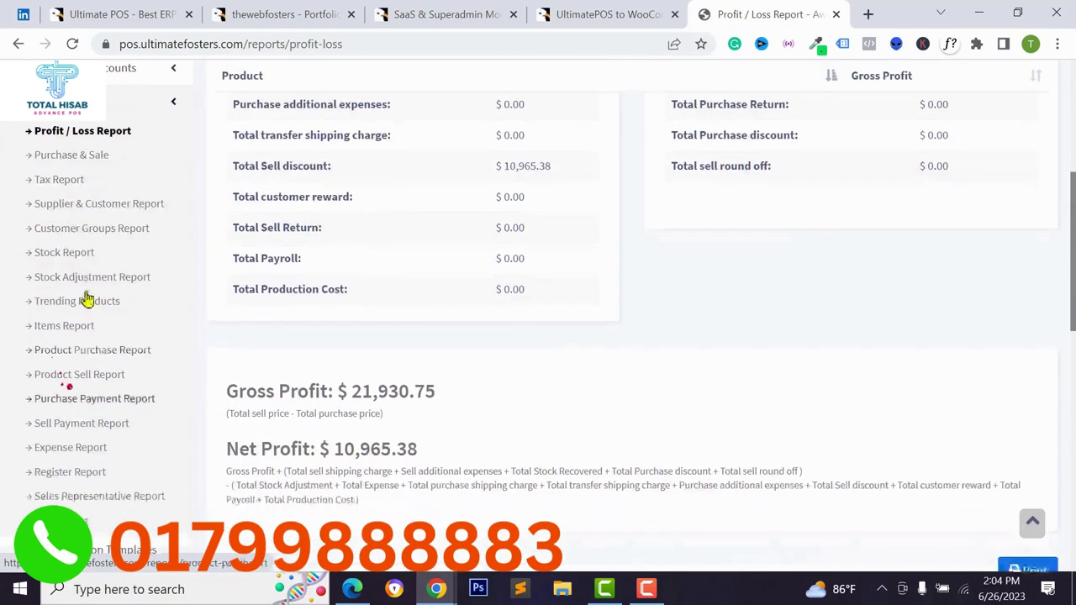
pyautogui.scroll(4, 100, 295)
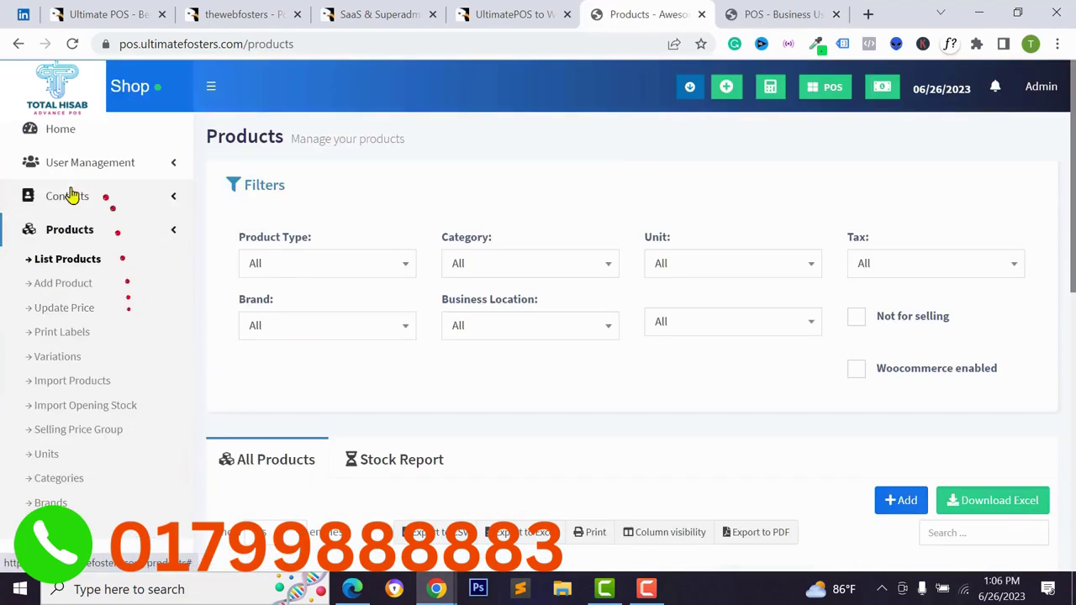
pyautogui.click(159, 230)
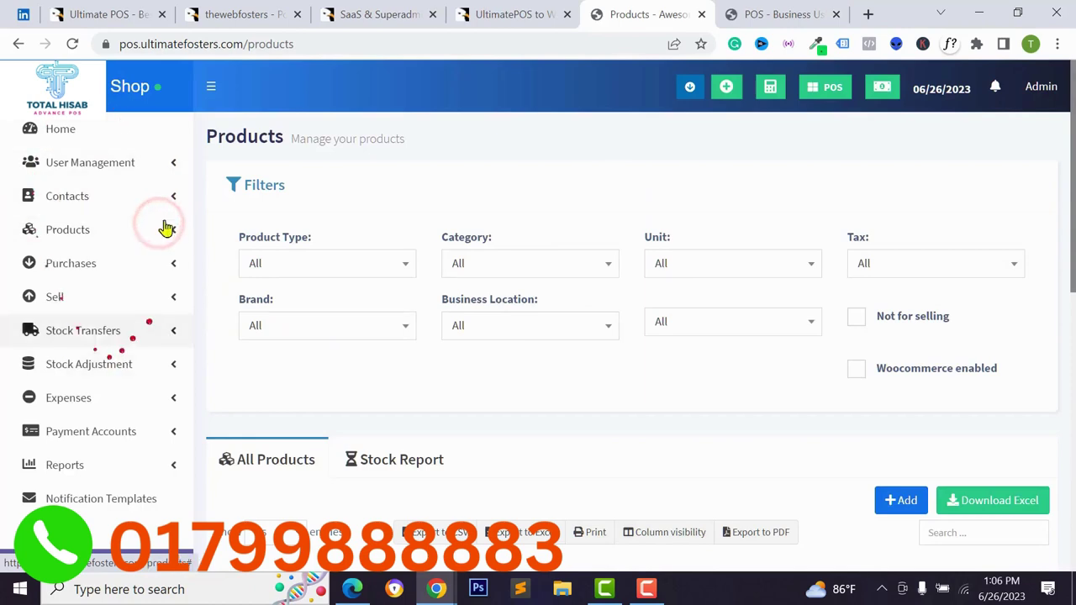
pyautogui.scroll(-3, 118, 336)
# View the Business Locations list and close the Add Location form unsaved.
pyautogui.click(125, 344)
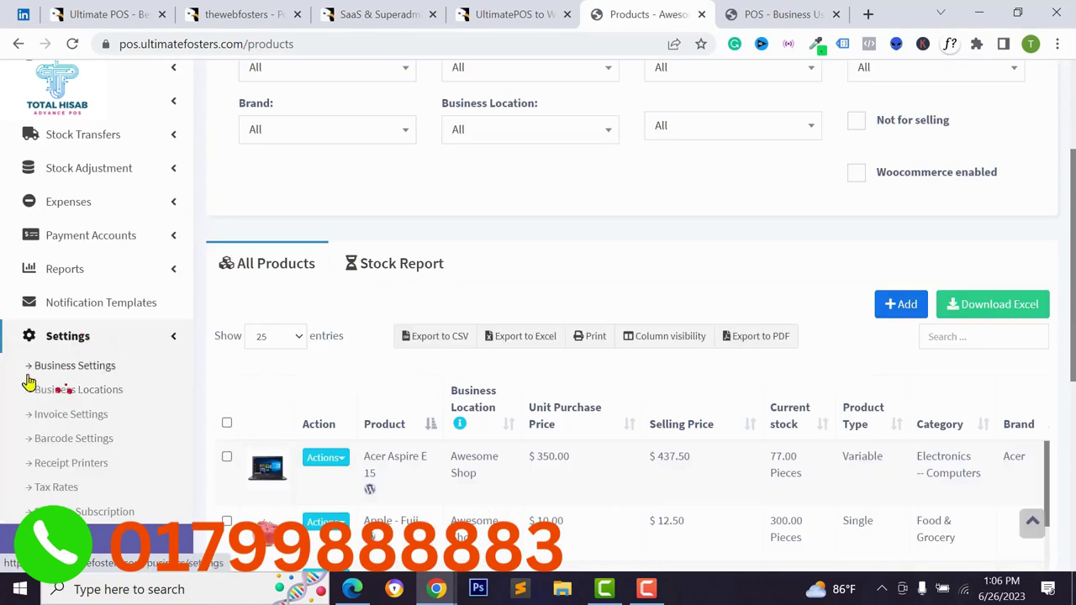
pyautogui.click(86, 374)
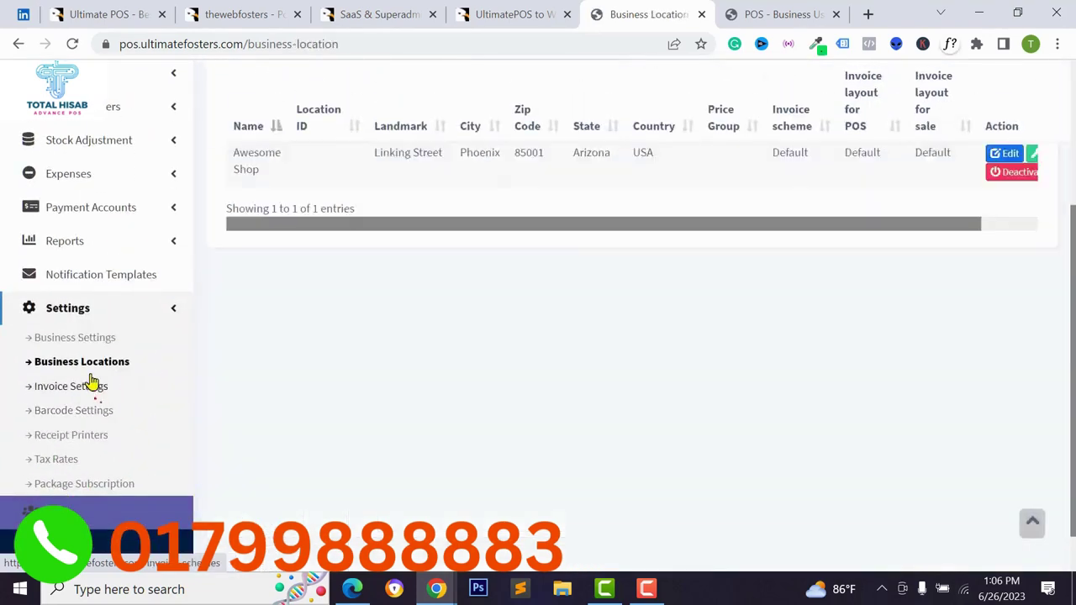
pyautogui.scroll(3, 296, 356)
pyautogui.click(1017, 162)
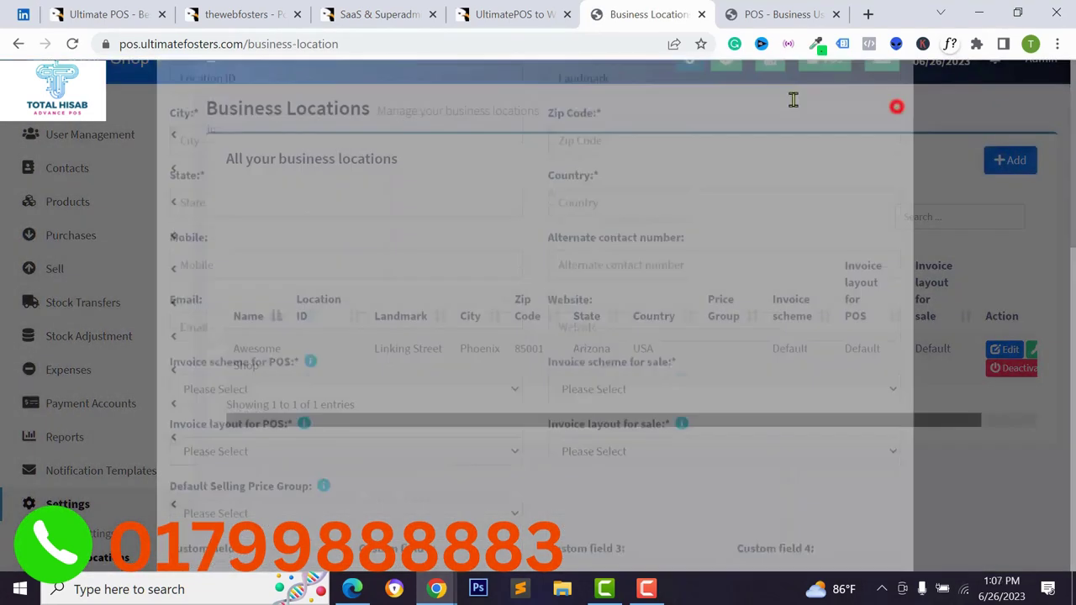
pyautogui.click(896, 106)
pyautogui.scroll(-3, 67, 420)
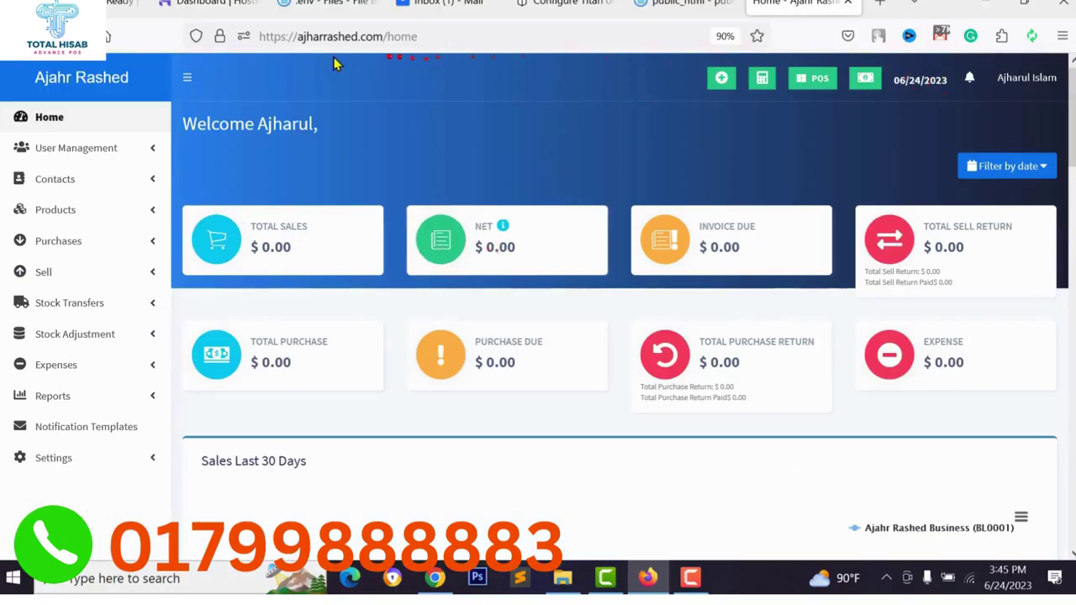
# Create a product category named 'Electronics'.
pyautogui.click(122, 156)
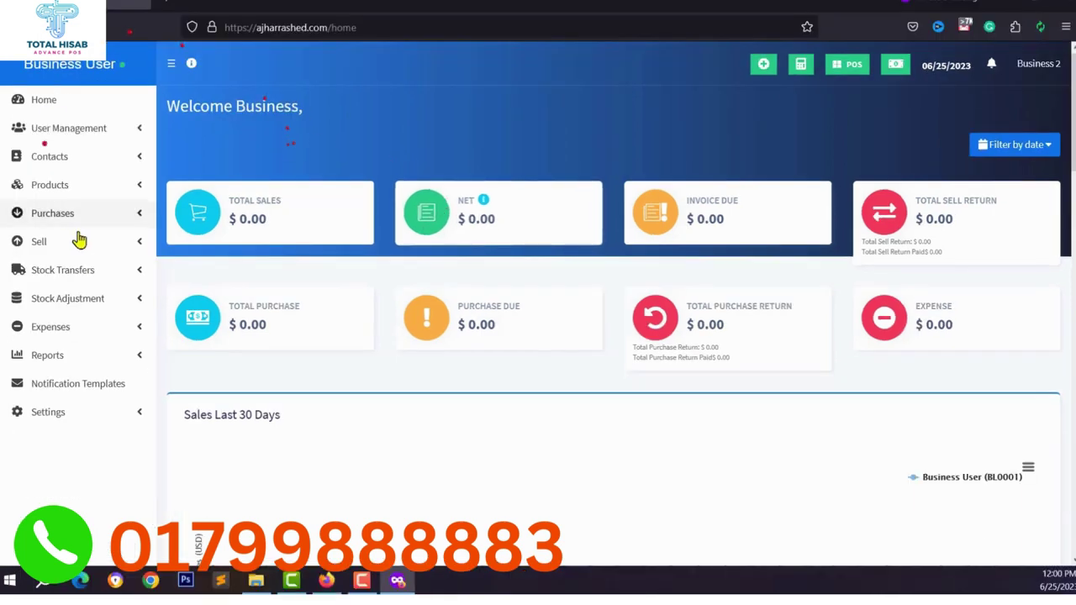
pyautogui.click(72, 186)
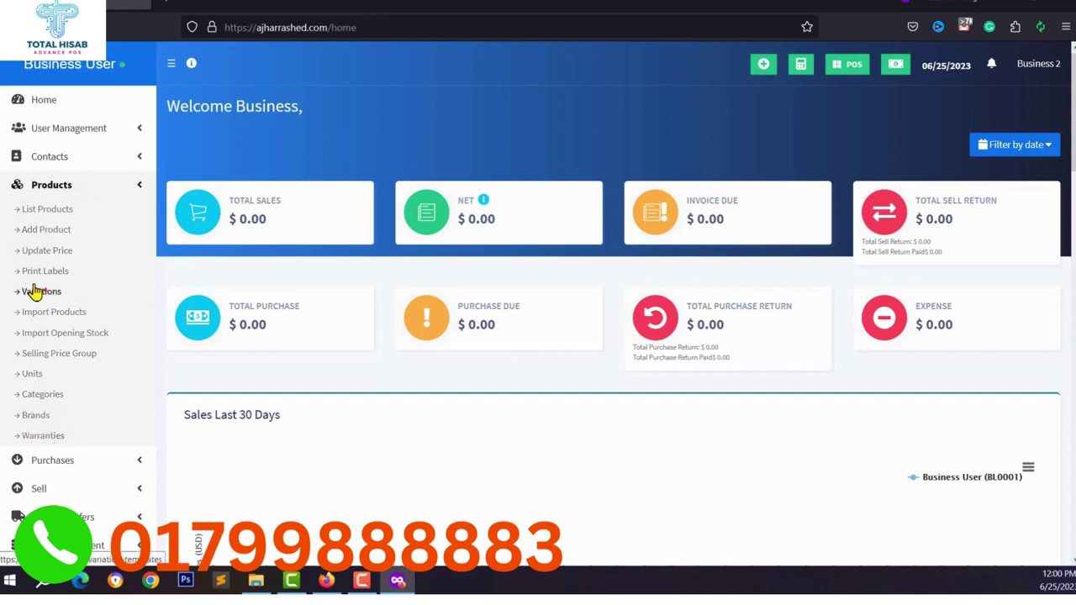
pyautogui.click(35, 397)
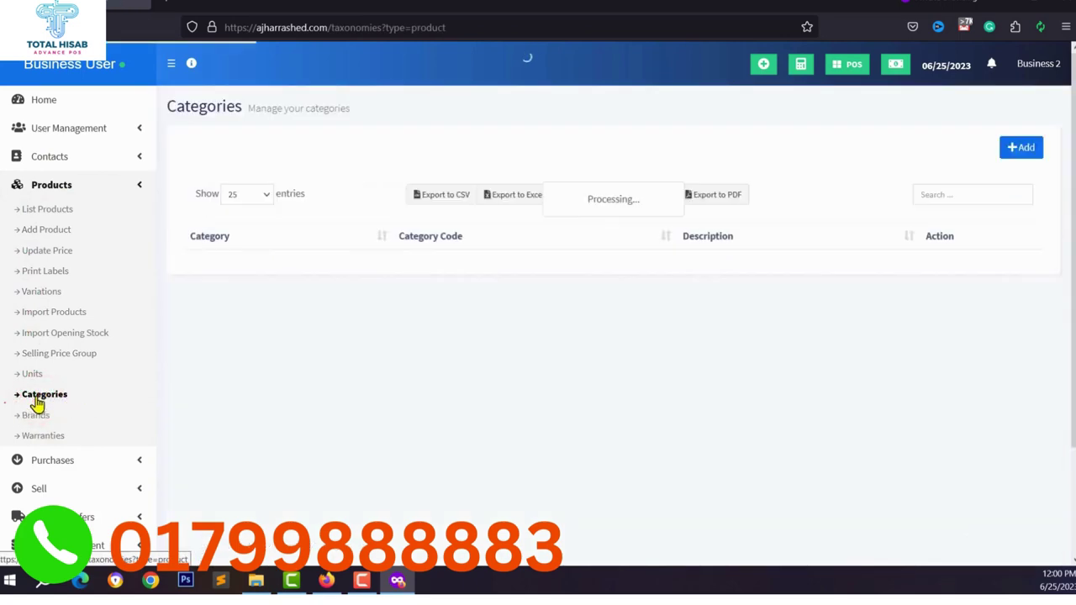
pyautogui.click(1013, 144)
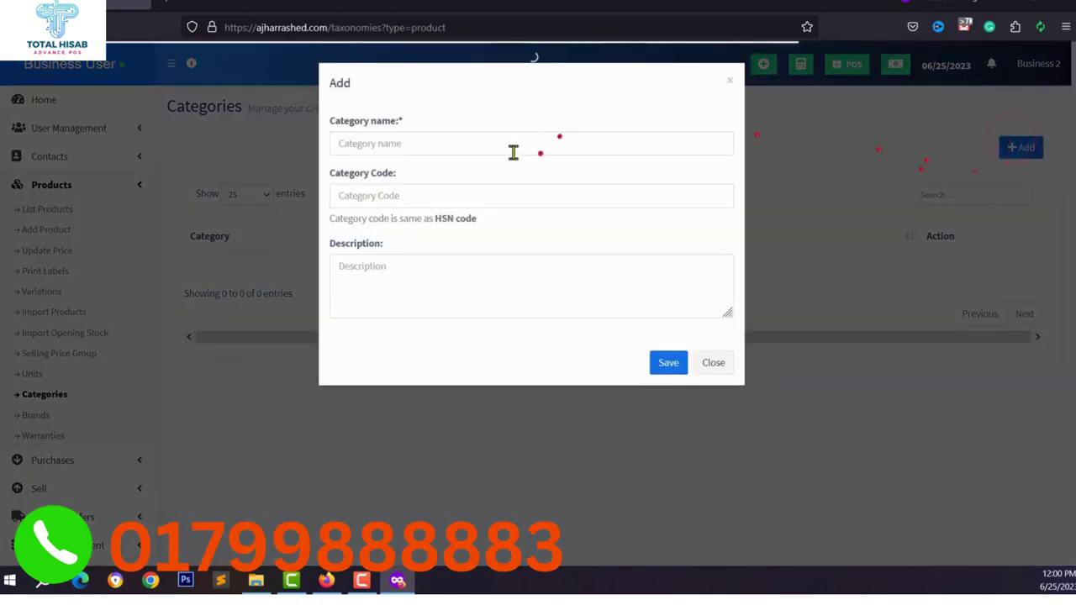
pyautogui.click(451, 150)
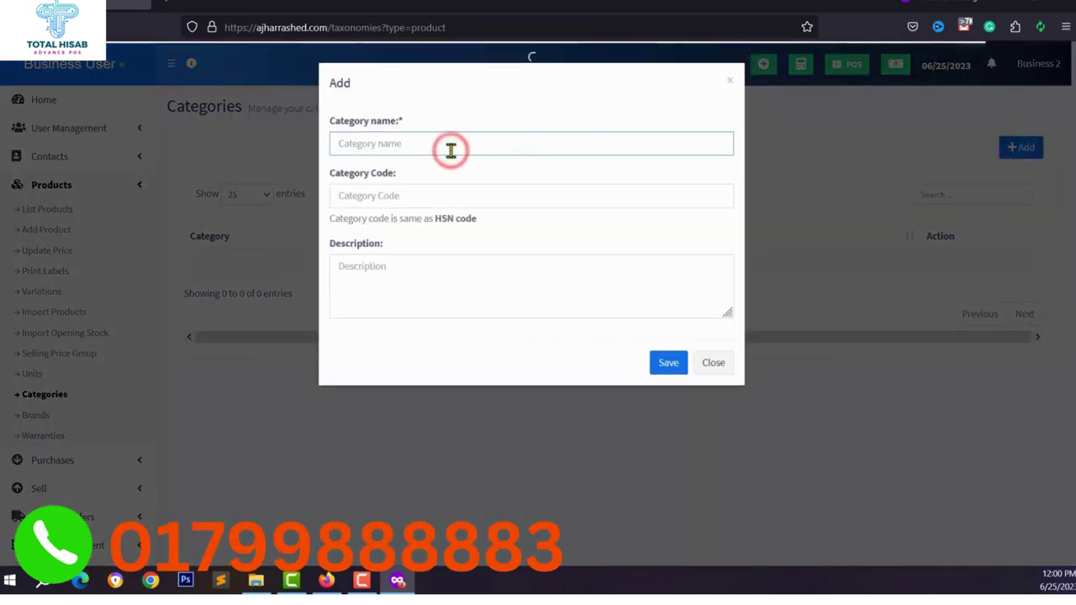
pyautogui.write('Electronics')
pyautogui.click(410, 198)
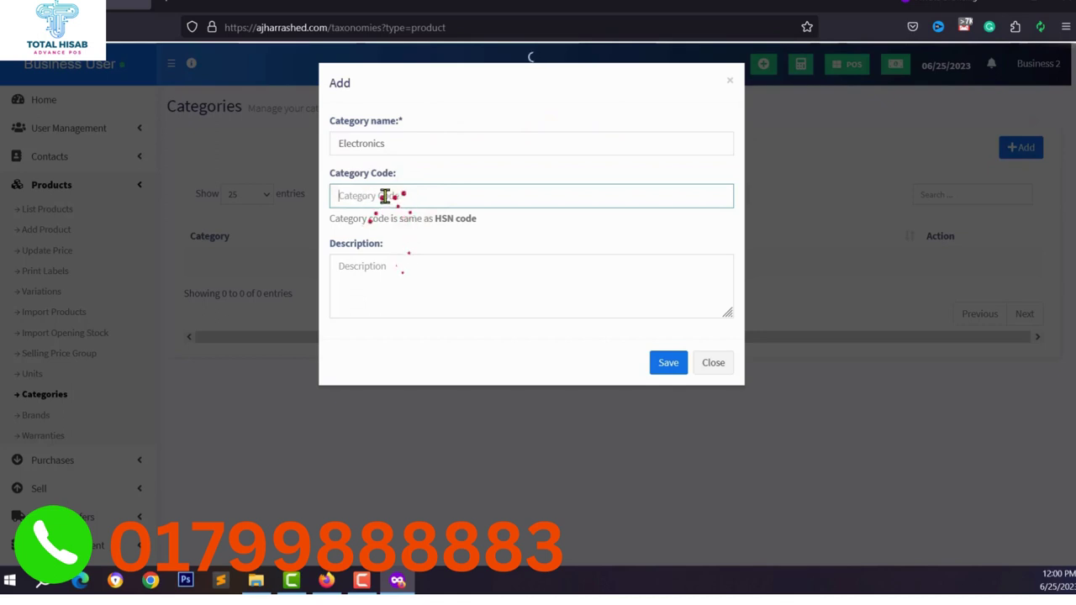
pyautogui.click(668, 362)
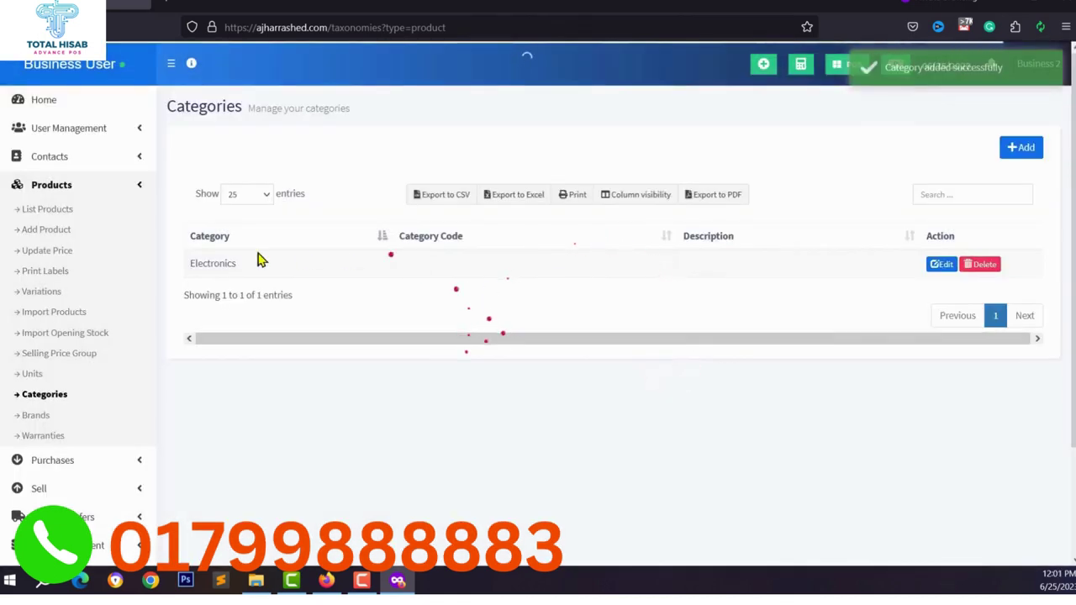
# Add 'Mobile Phones' as a sub-category with Electronics as its parent.
pyautogui.click(1016, 151)
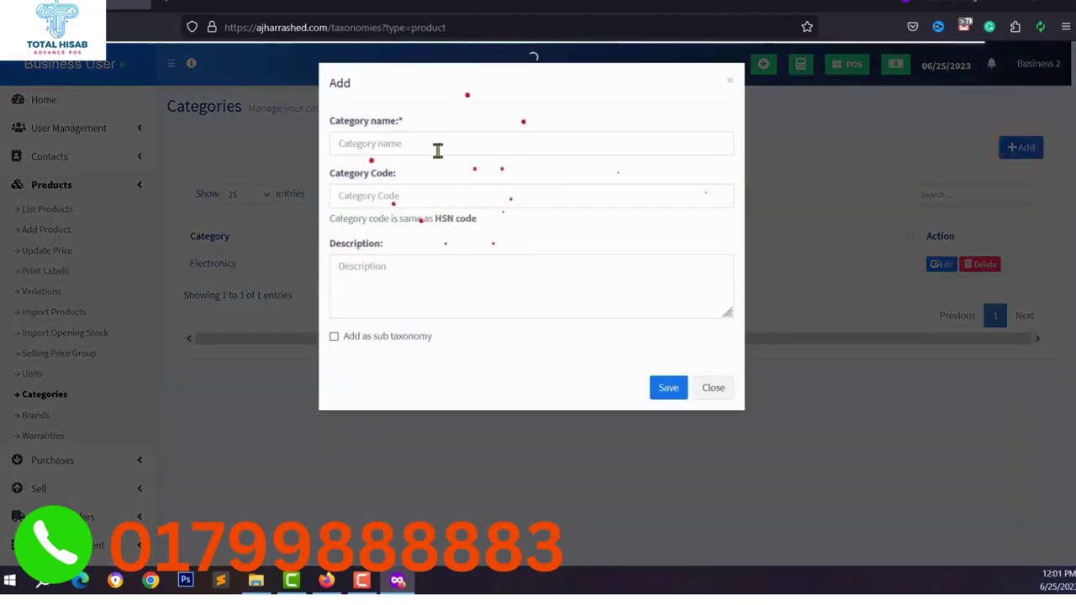
pyautogui.click(424, 148)
pyautogui.write('Mobile Phones')
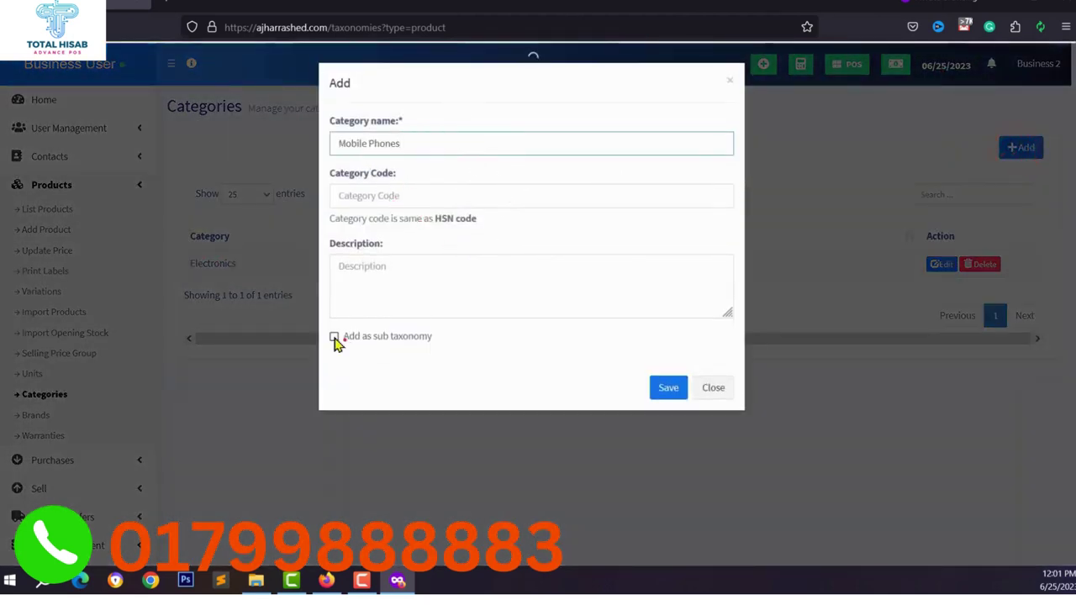
pyautogui.click(367, 345)
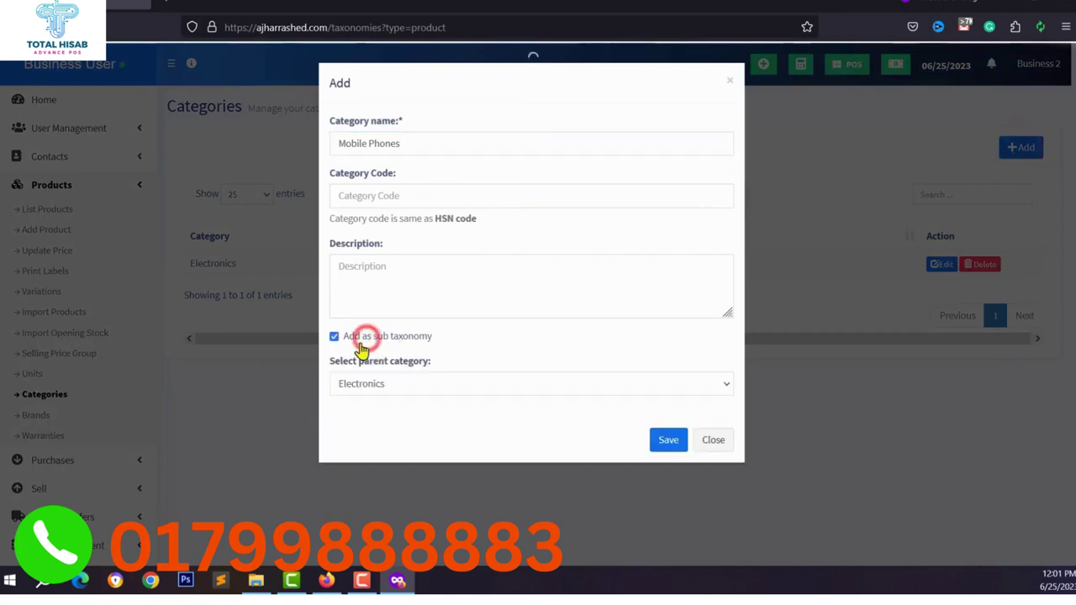
pyautogui.click(372, 384)
pyautogui.click(366, 408)
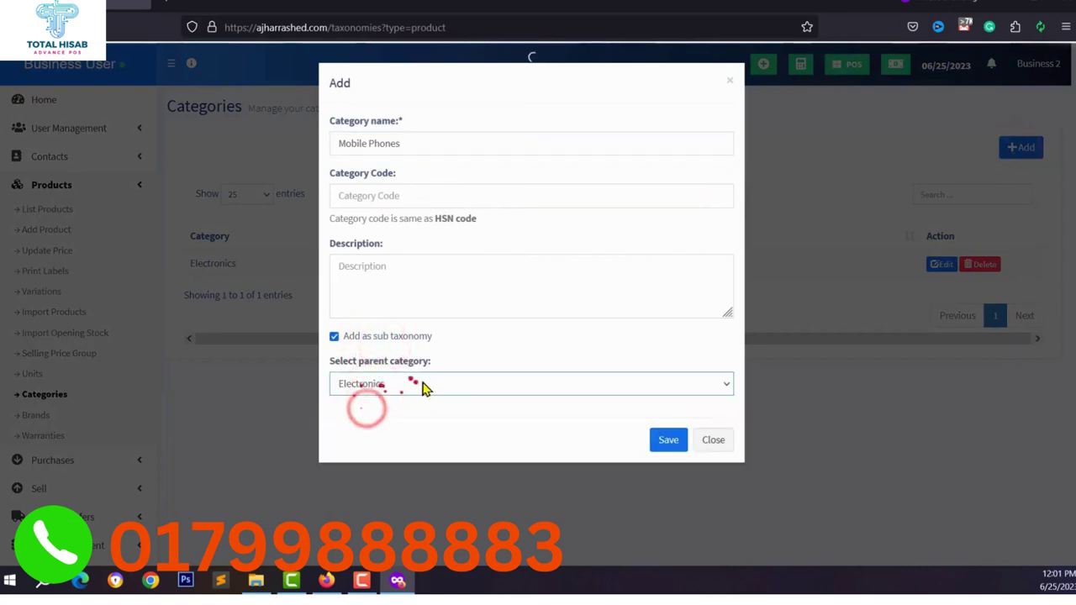
pyautogui.click(667, 439)
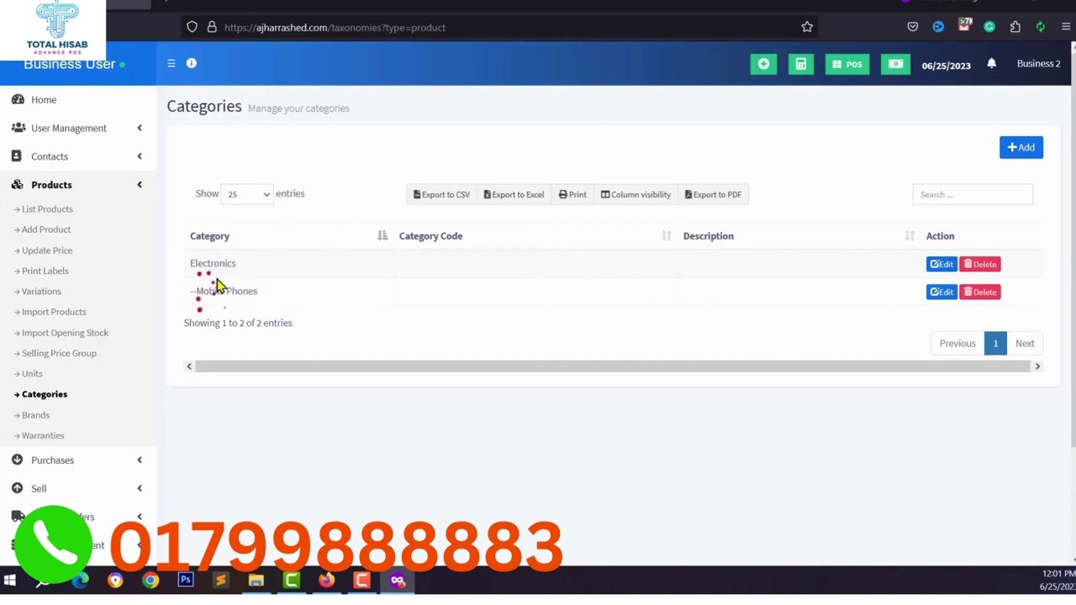
pyautogui.click(36, 420)
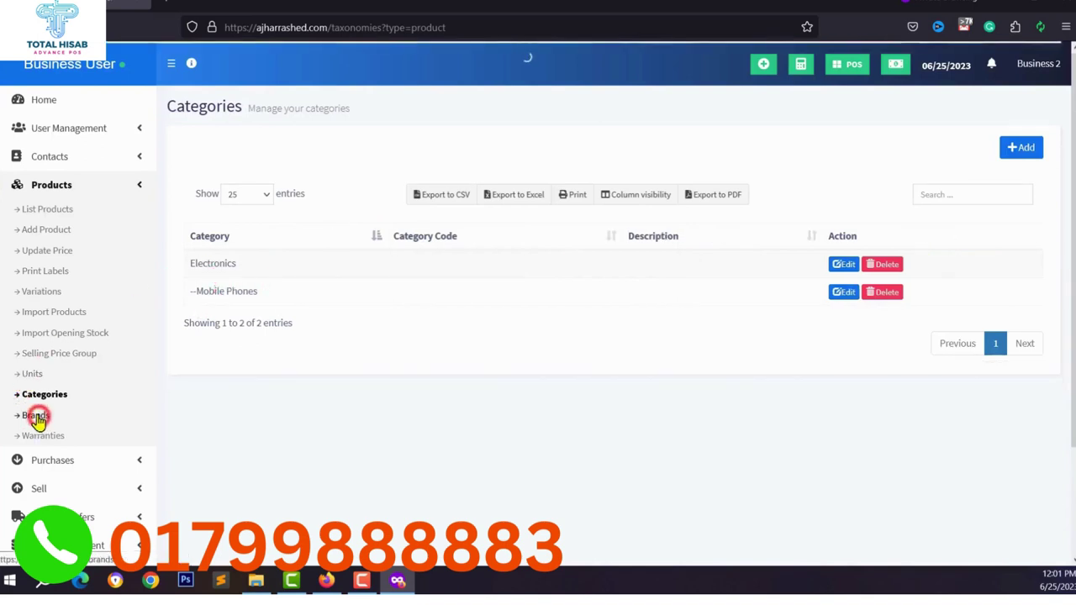
# Add a new brand named 'Xiaomi'.
pyautogui.click(1019, 150)
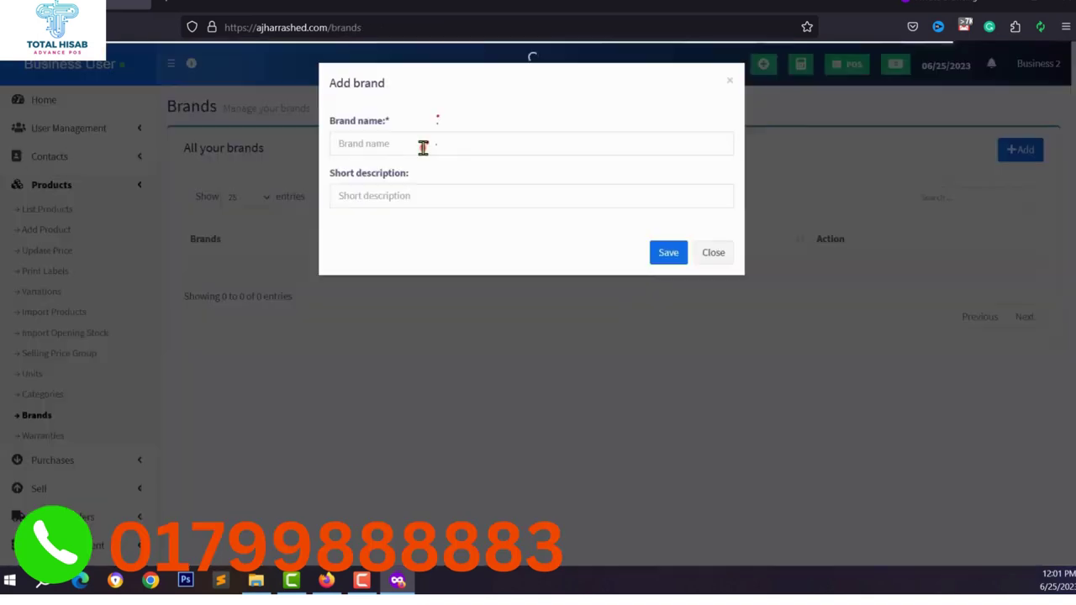
pyautogui.click(423, 147)
pyautogui.write('Xiaomi')
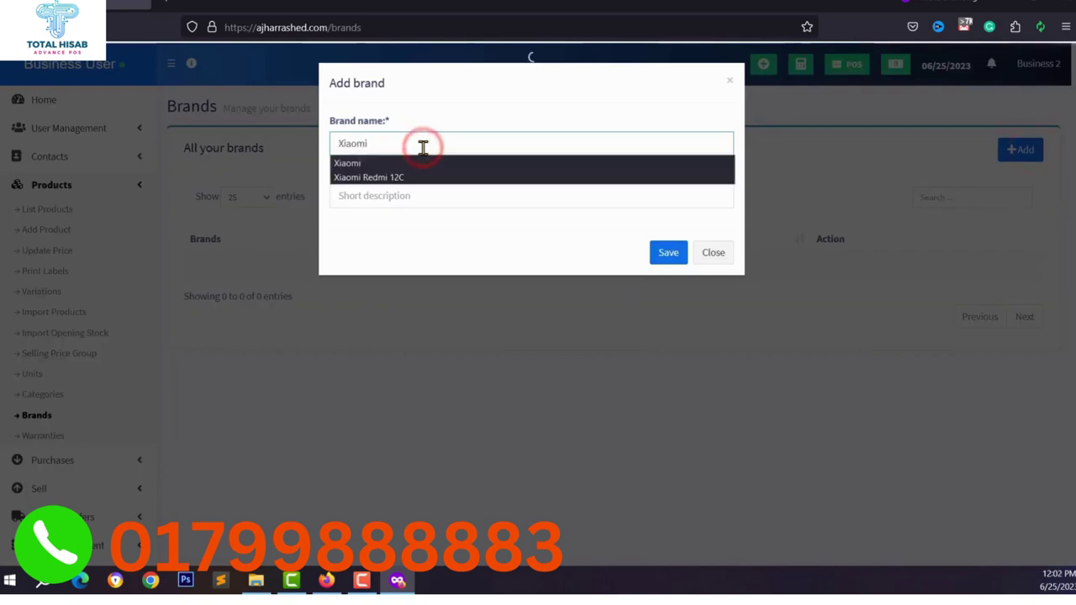
pyautogui.click(668, 252)
# Add a 'Kilogram' unit with short name KG and Allow decimal set to Yes.
pyautogui.click(33, 373)
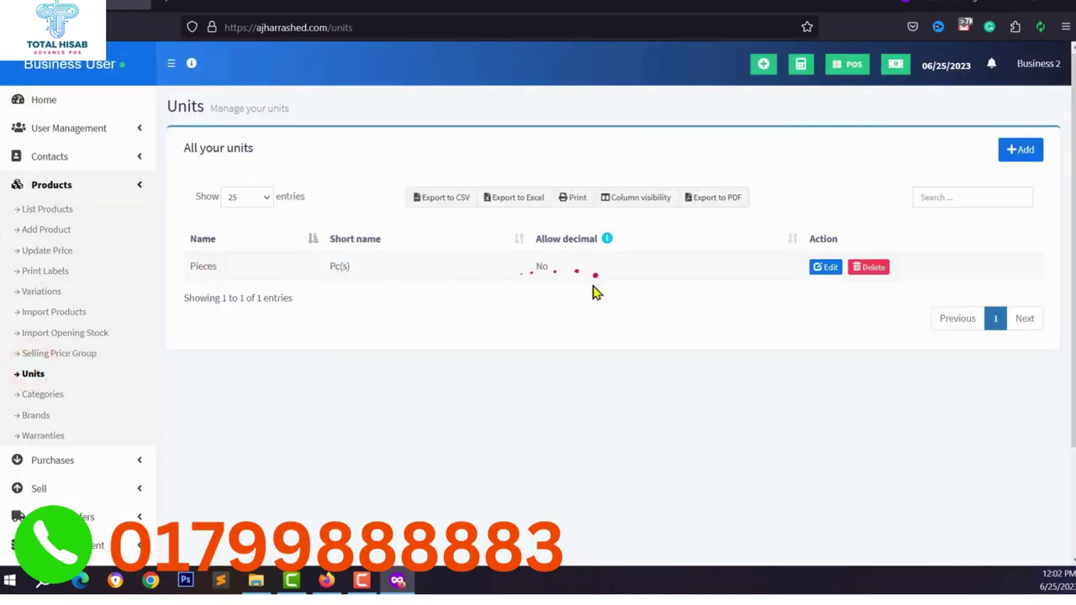
pyautogui.click(1019, 149)
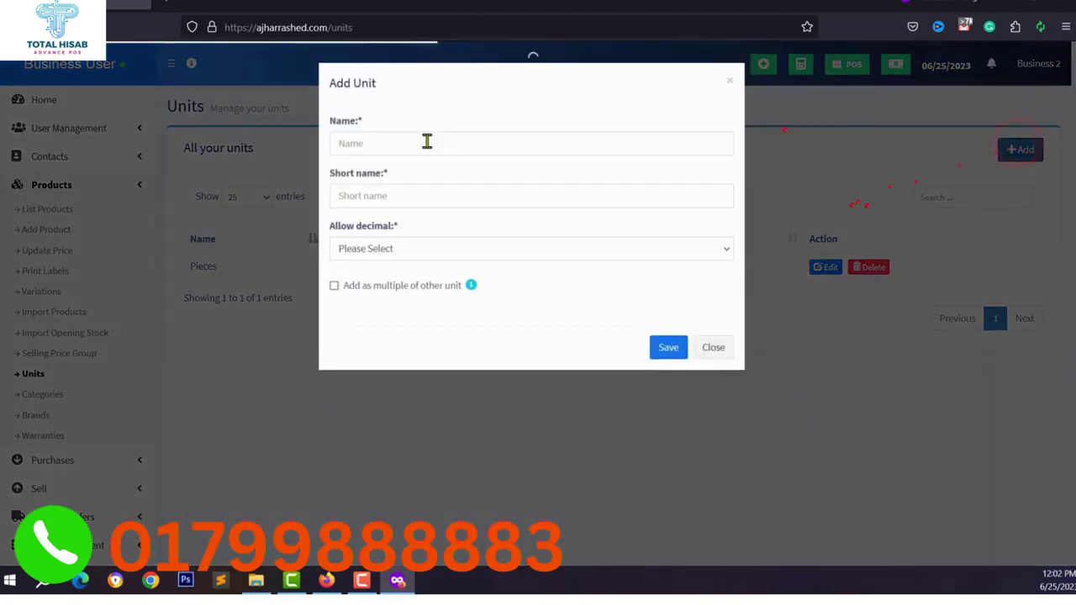
pyautogui.click(420, 140)
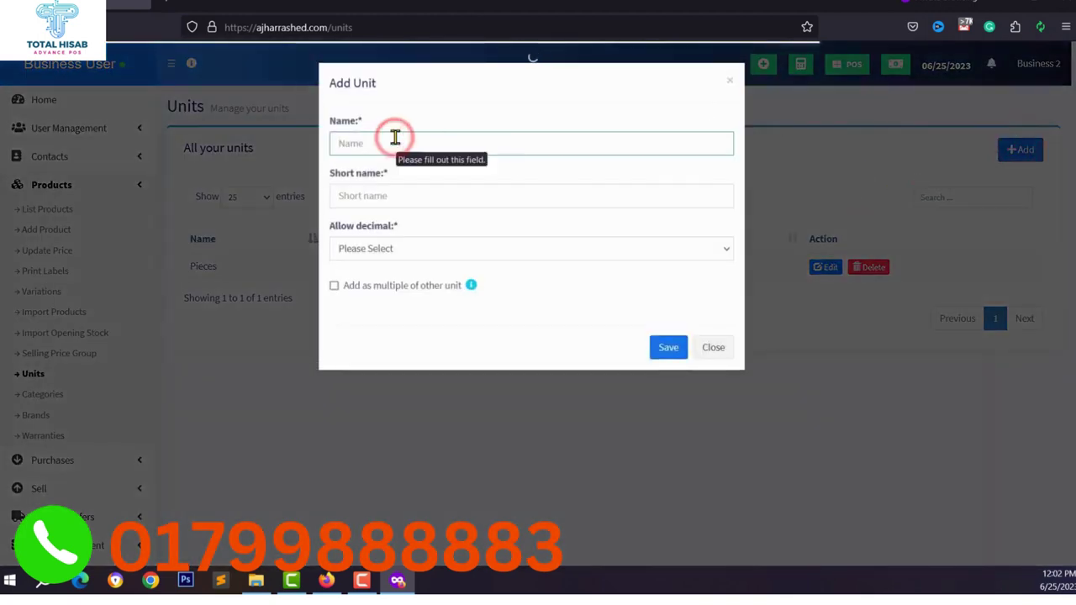
pyautogui.write('Ki')
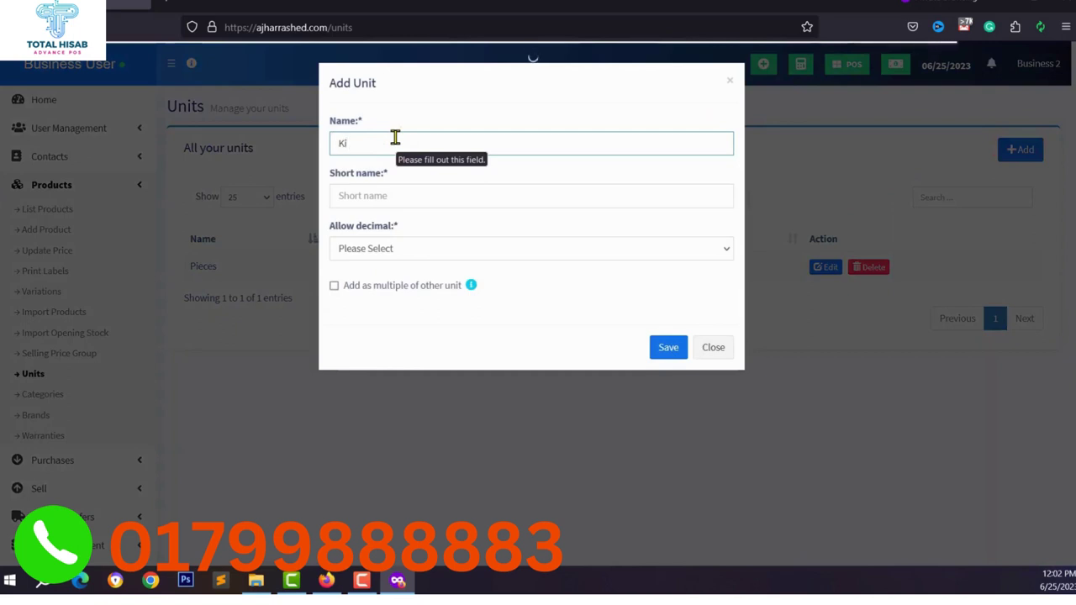
pyautogui.write('logram')
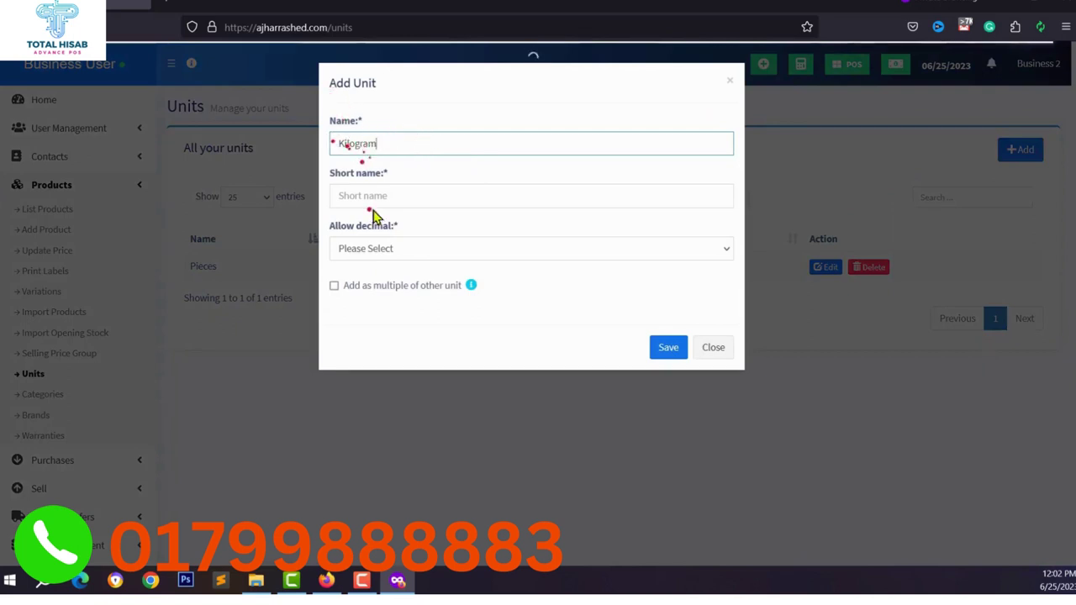
pyautogui.click(372, 196)
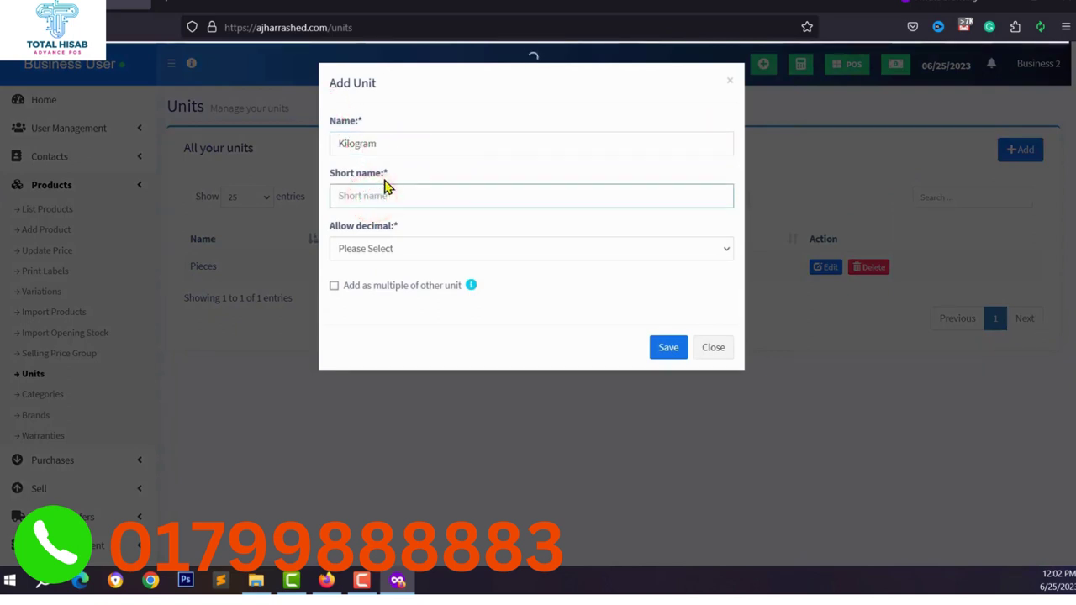
pyautogui.click(421, 248)
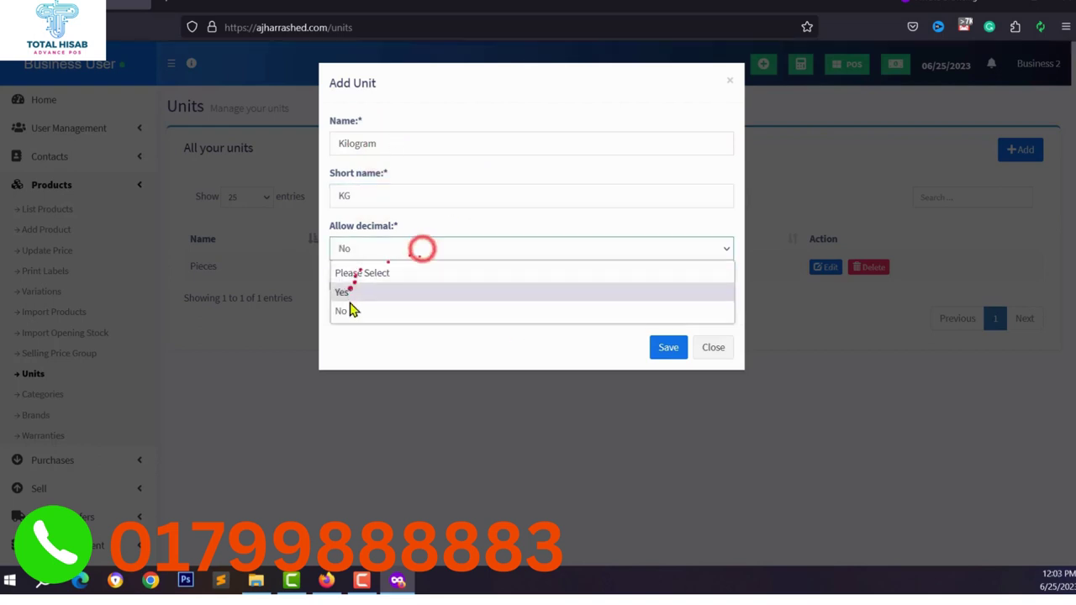
pyautogui.click(348, 307)
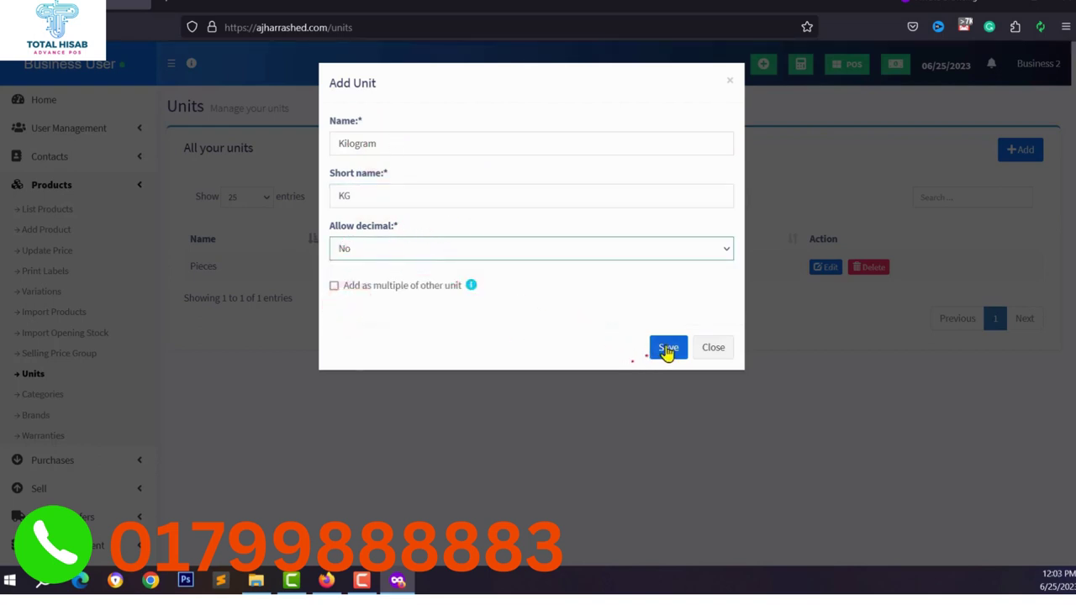
pyautogui.click(420, 248)
pyautogui.click(347, 291)
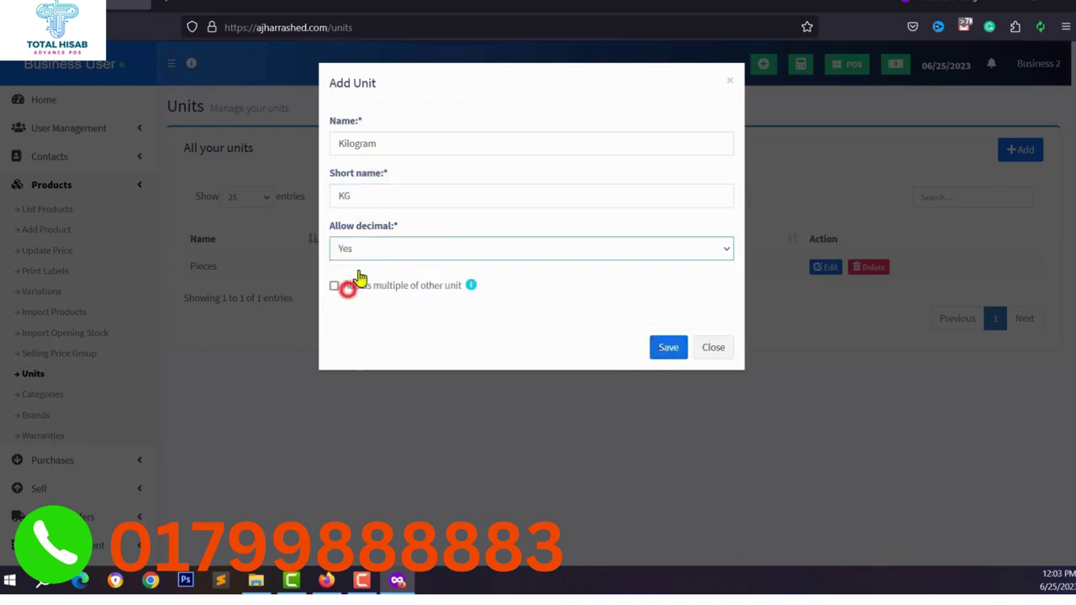
pyautogui.click(666, 349)
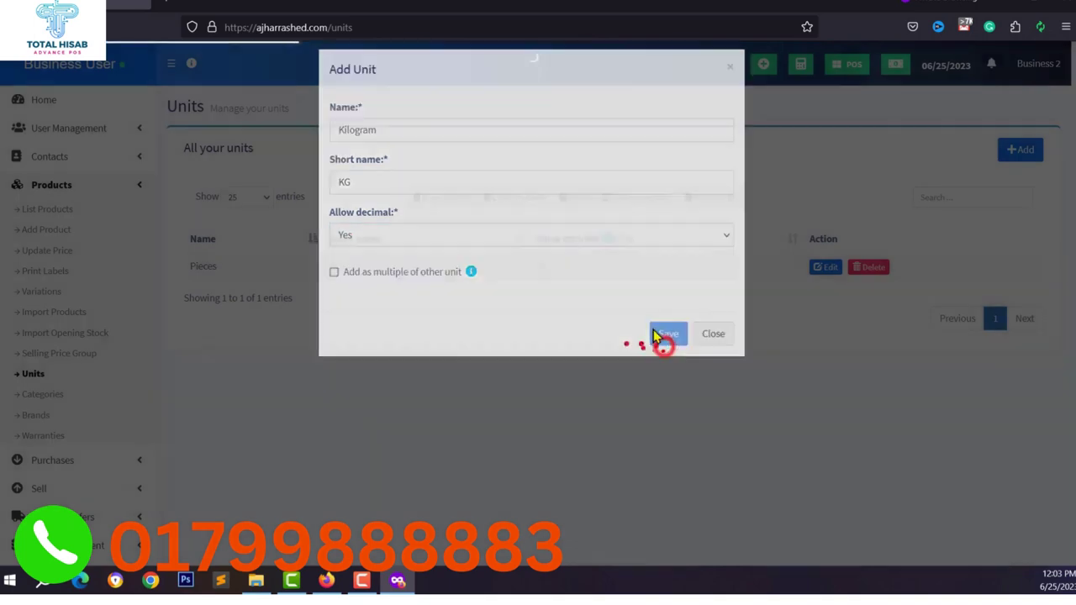
pyautogui.click(38, 292)
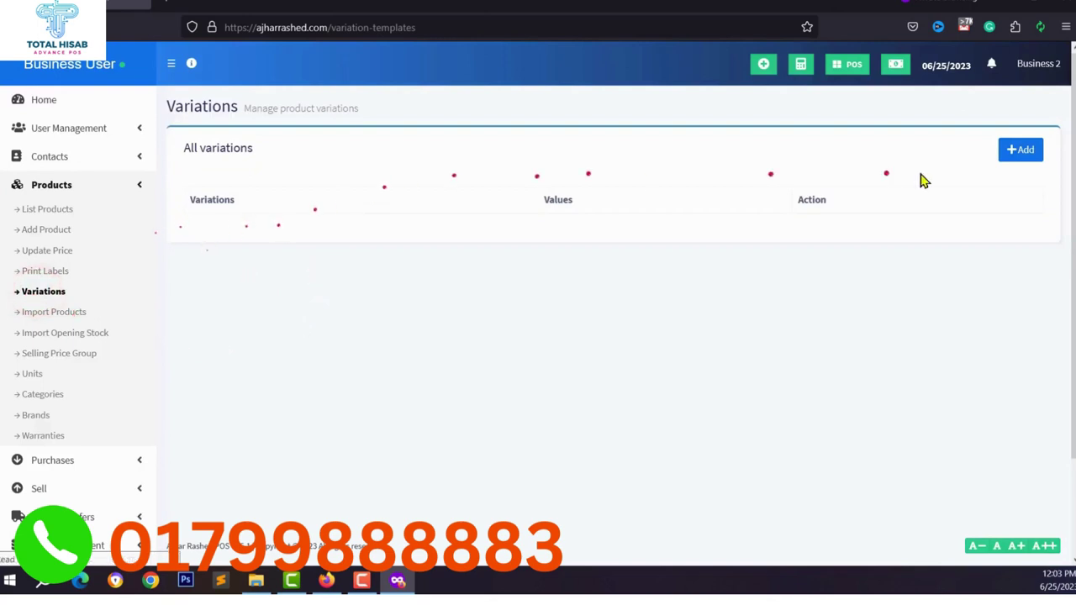
# Add a Color variation with the values Red, Blue and Black.
pyautogui.click(1024, 153)
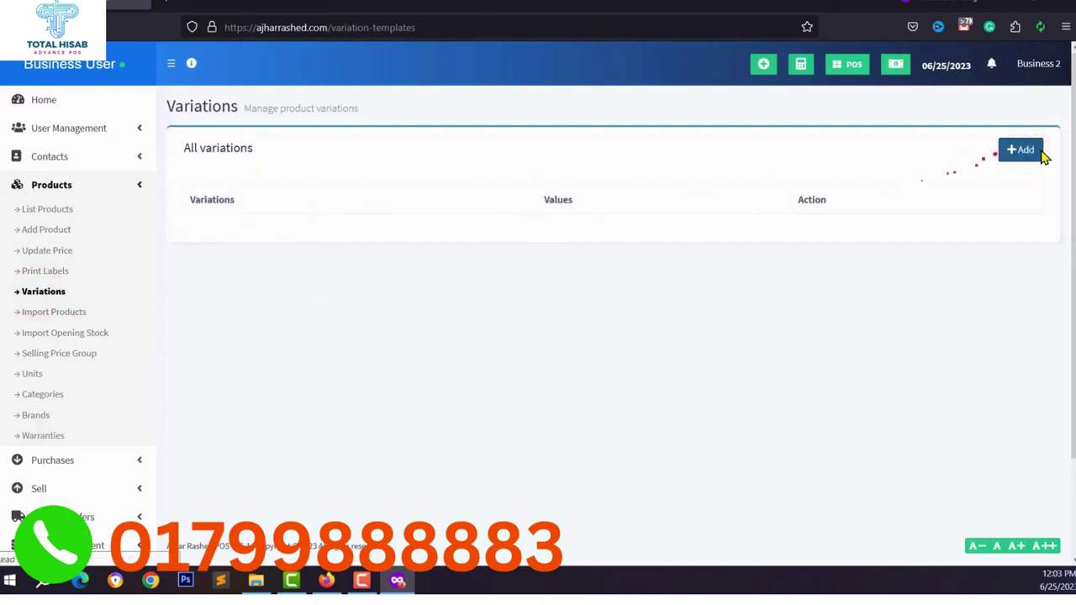
pyautogui.click(1027, 152)
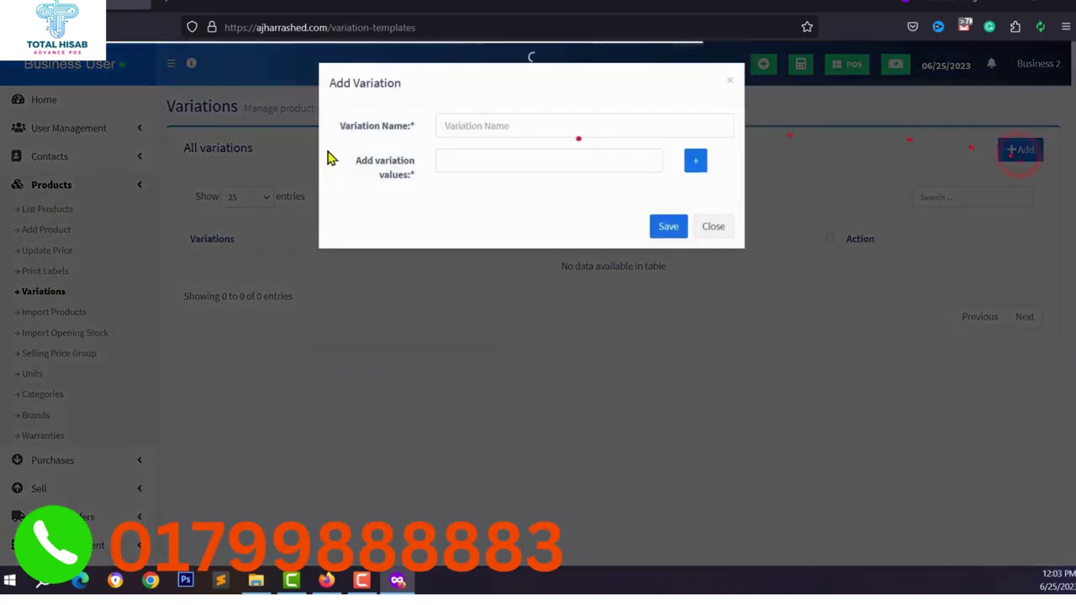
pyautogui.click(532, 125)
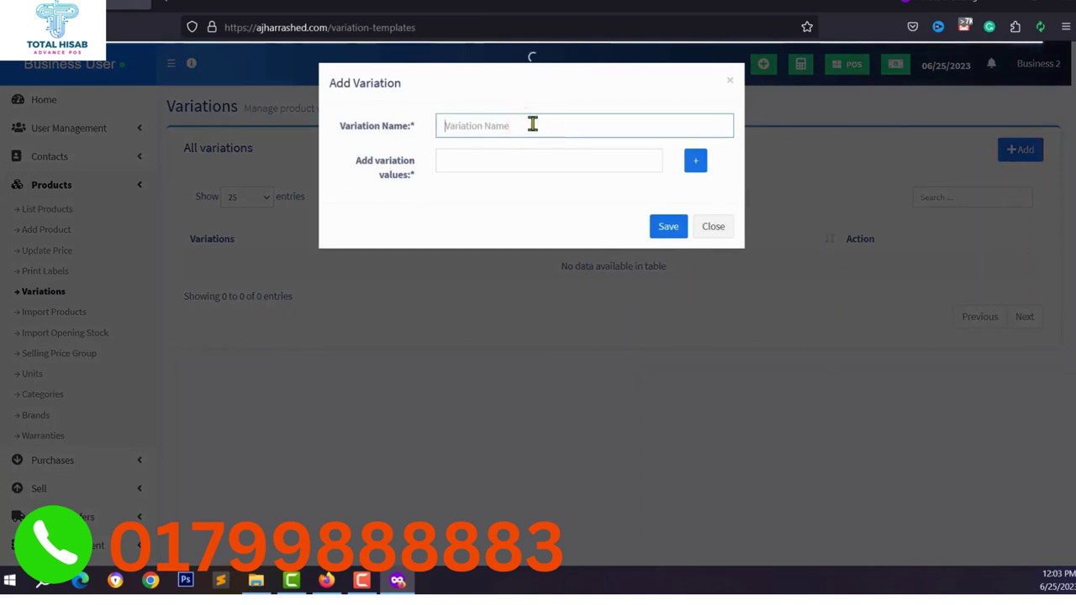
pyautogui.write('Color')
pyautogui.press('Tab')
pyautogui.write('Red')
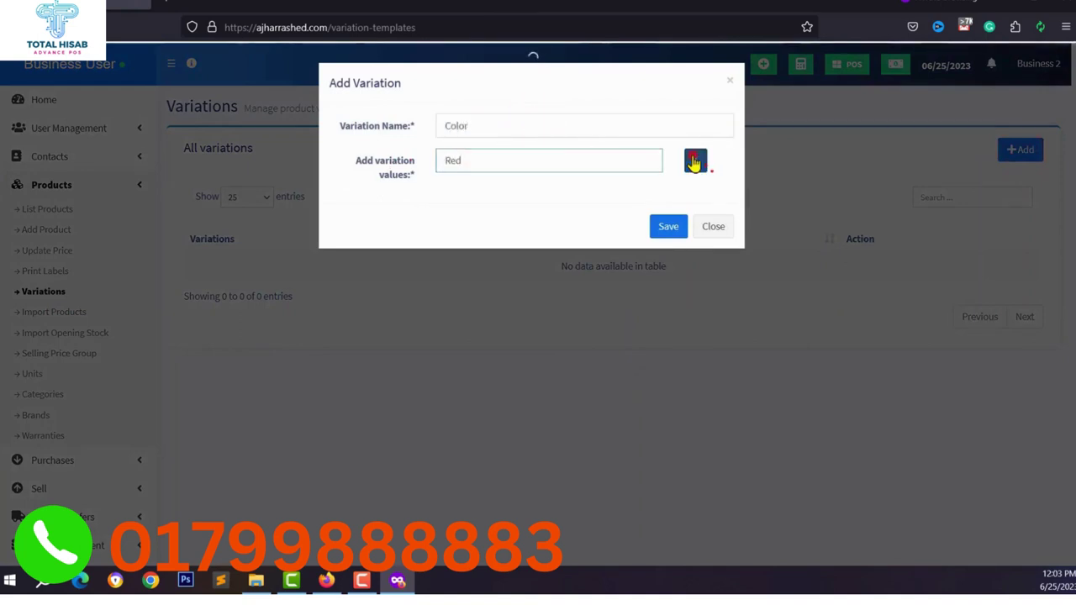
pyautogui.click(695, 160)
pyautogui.click(466, 209)
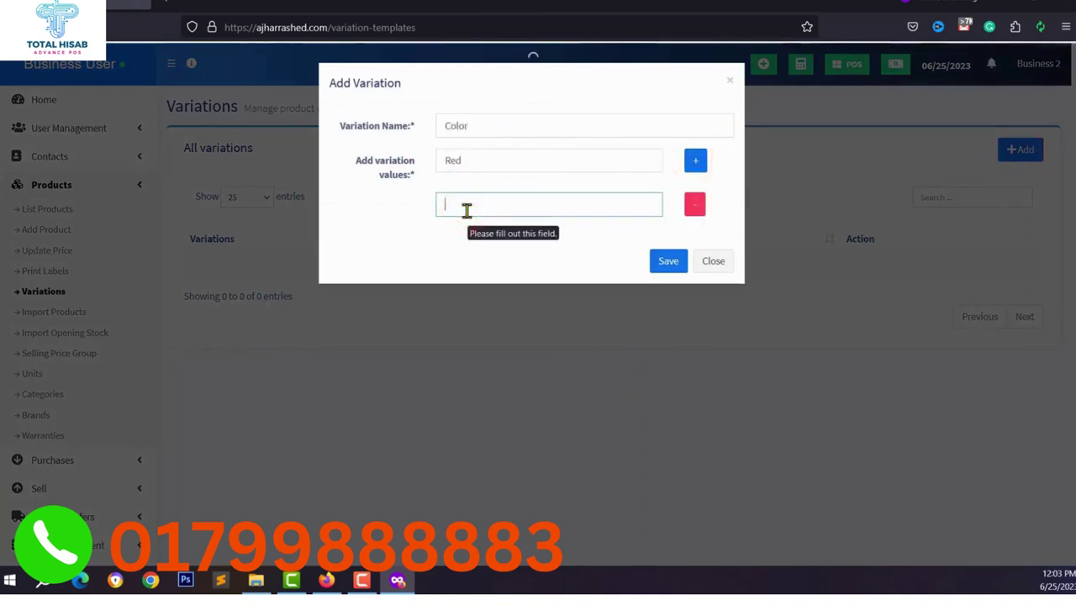
pyautogui.click(696, 160)
pyautogui.click(490, 245)
pyautogui.write('Black')
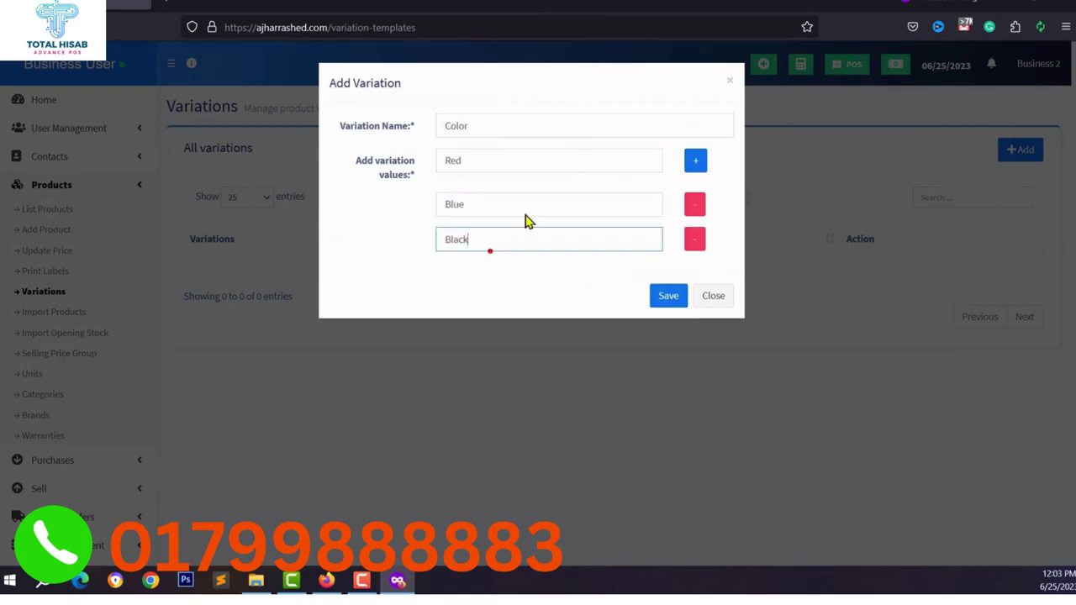
pyautogui.click(661, 298)
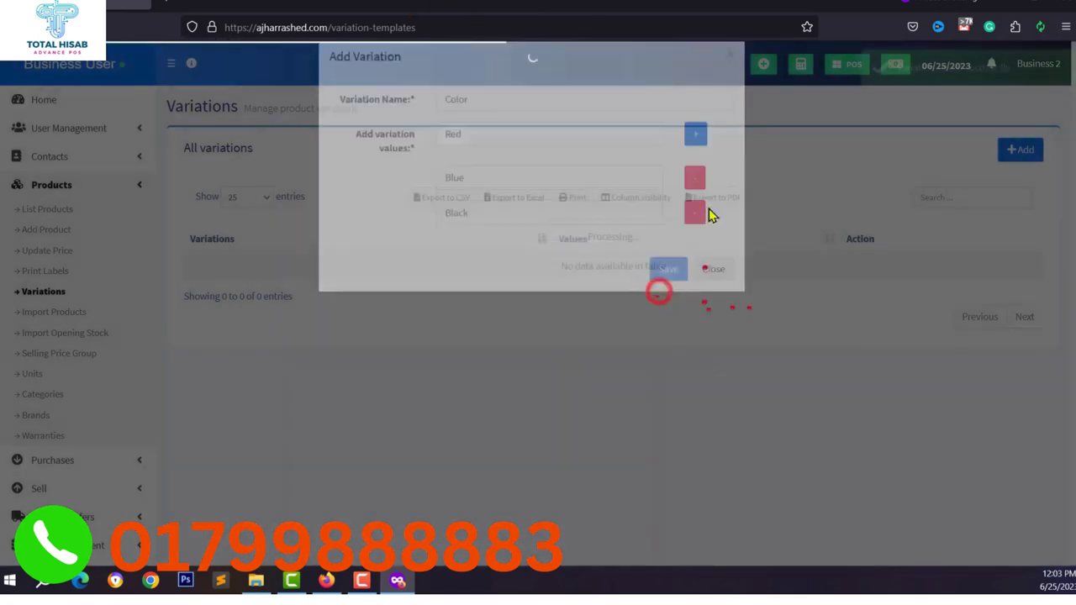
# Add a Size variation with the values x, xl, xxl, m and s.
pyautogui.click(1020, 151)
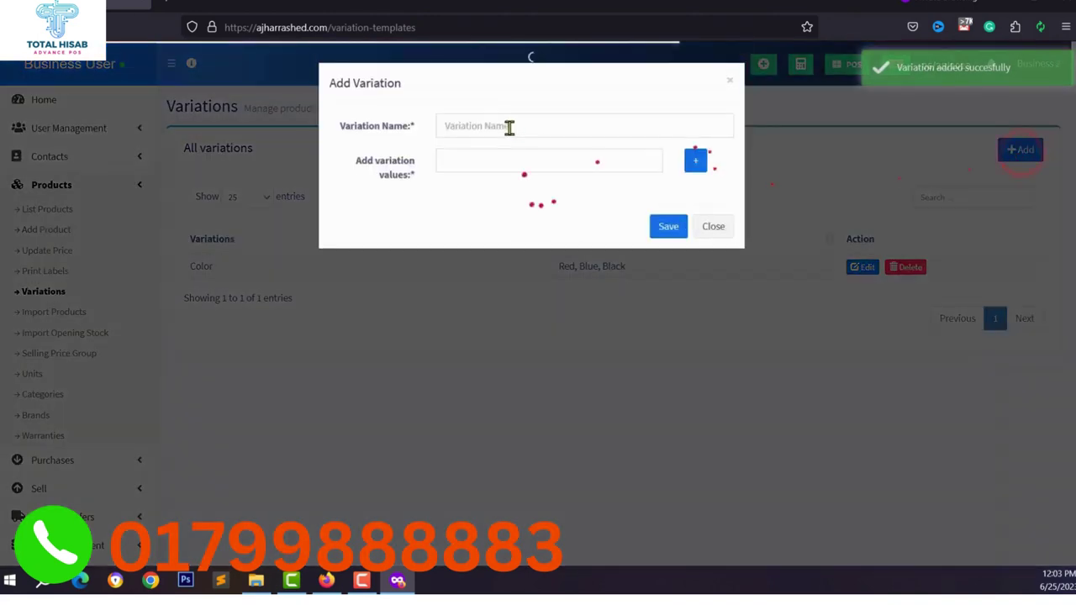
pyautogui.click(509, 126)
pyautogui.write('Size')
pyautogui.click(538, 161)
pyautogui.write('x')
pyautogui.click(695, 159)
pyautogui.write('xl')
pyautogui.click(695, 160)
pyautogui.click(451, 277)
pyautogui.write('m')
pyautogui.click(695, 159)
pyautogui.write('s')
pyautogui.click(668, 329)
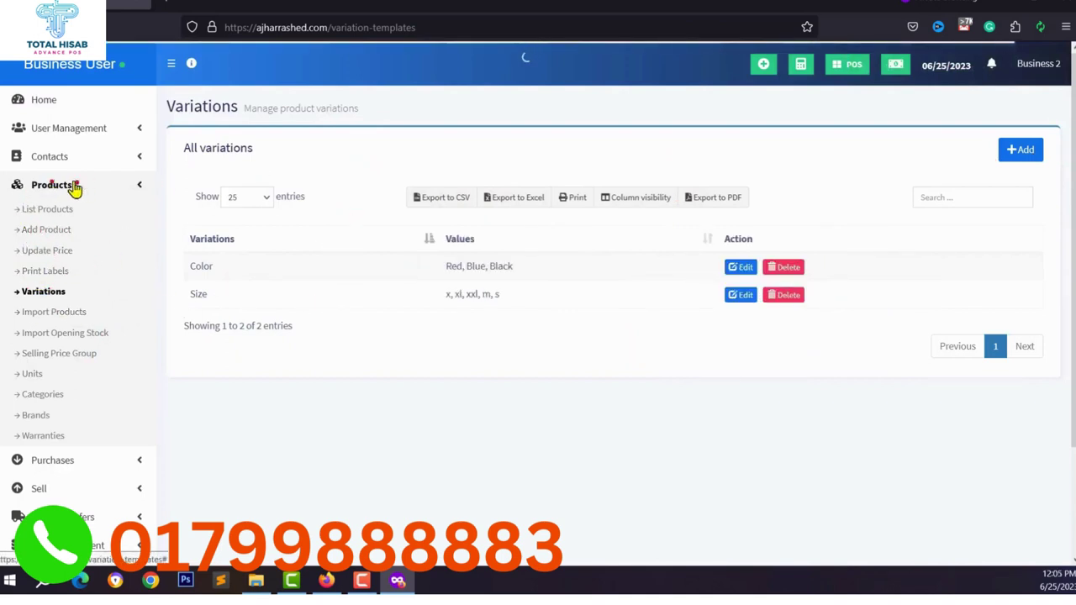
# Start a new product, copying the title 'Xiaomi Redmi 12C' from the phone's web page.
pyautogui.click(42, 231)
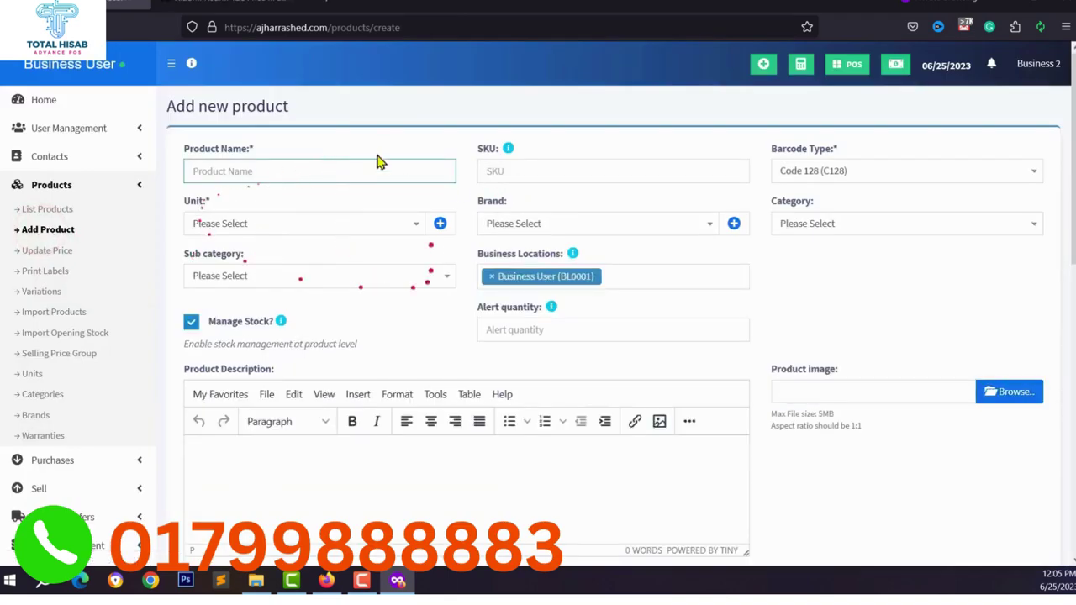
pyautogui.click(229, 5)
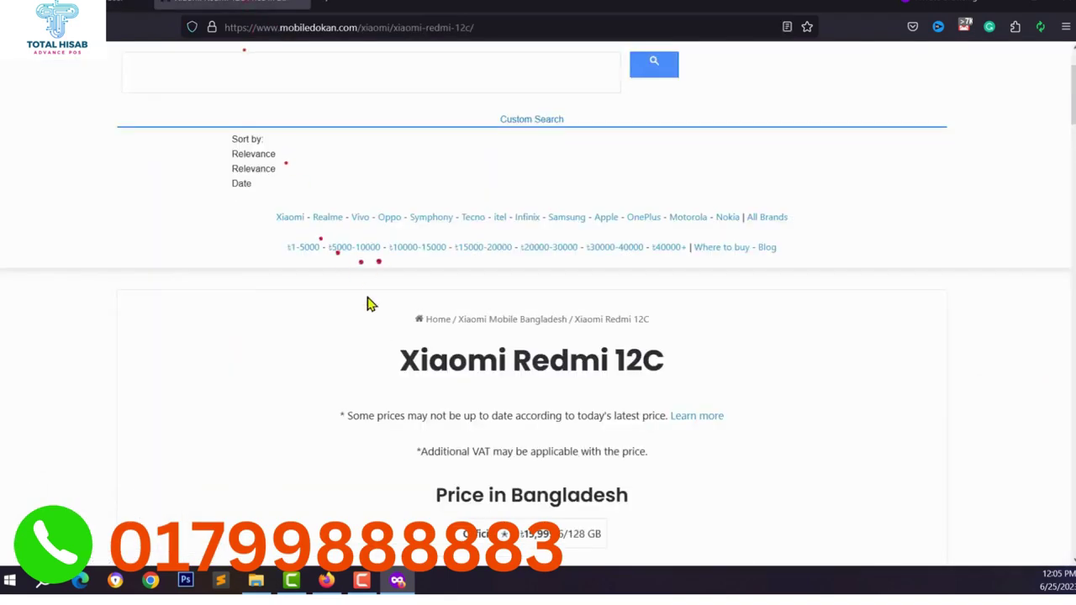
pyautogui.scroll(-1, 370, 304)
pyautogui.moveTo(425, 274); pyautogui.dragTo(711, 291)
pyautogui.rightClick(536, 280)
pyautogui.click(569, 300)
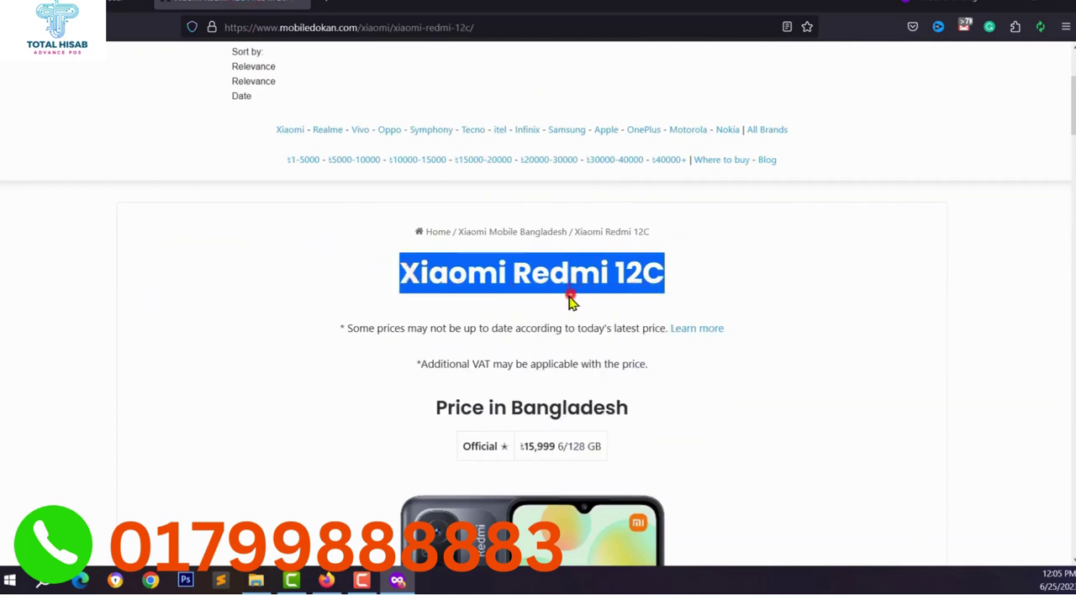
pyautogui.hotkey('ctrl', 'Tab')
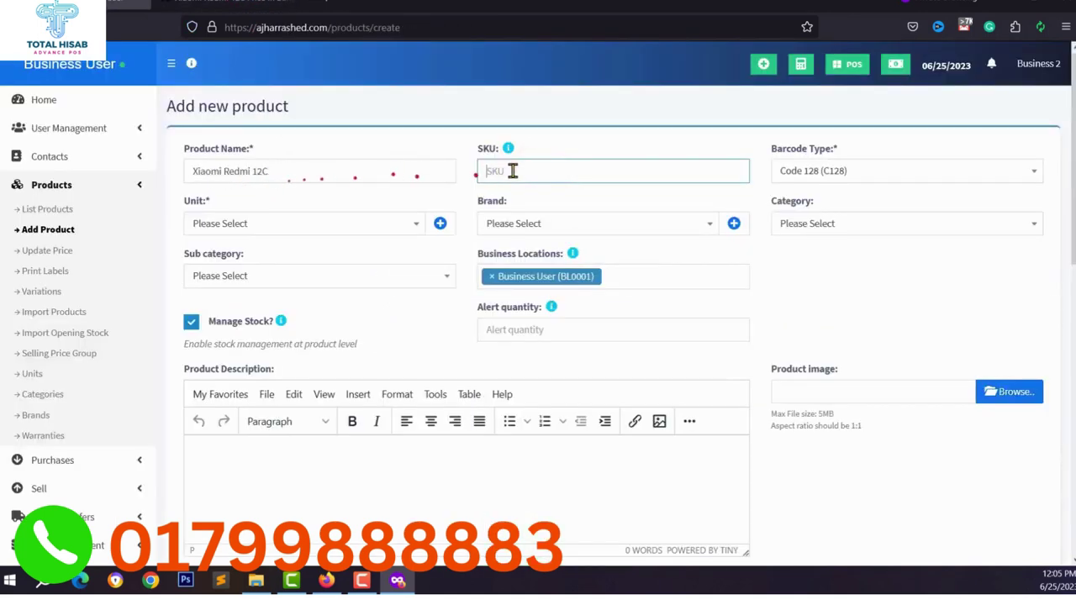
# Enter SKU 'eww', keep the Code 128 barcode type, and set the unit to Pieces.
pyautogui.click(513, 170)
pyautogui.write('ewwf')
pyautogui.click(809, 175)
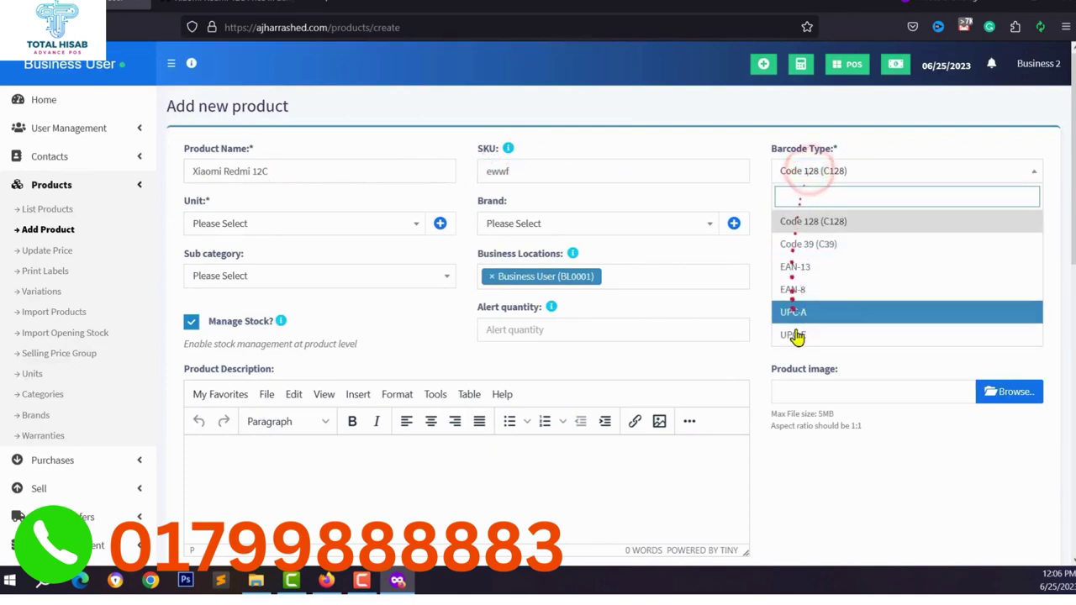
pyautogui.click(819, 171)
pyautogui.click(257, 223)
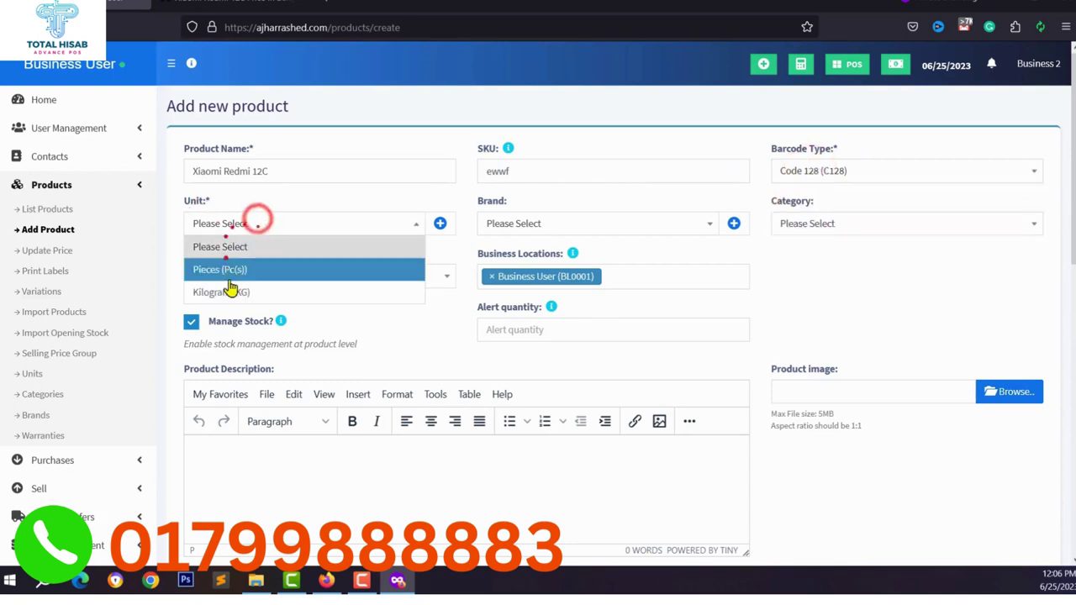
pyautogui.click(240, 269)
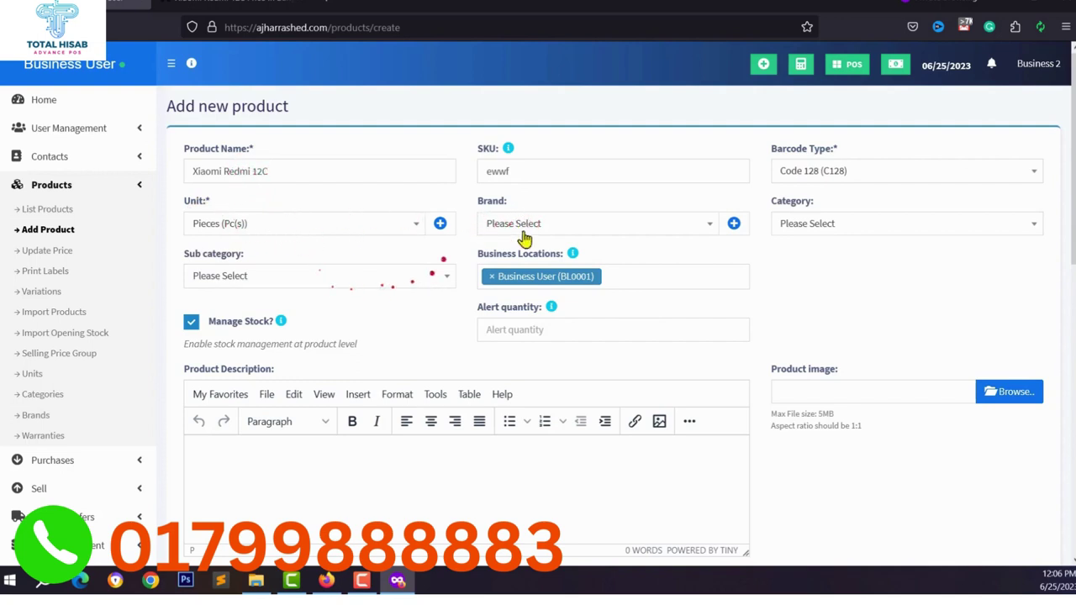
# Set brand Xiaomi, category Electronics and sub-category Mobile Phones.
pyautogui.click(564, 225)
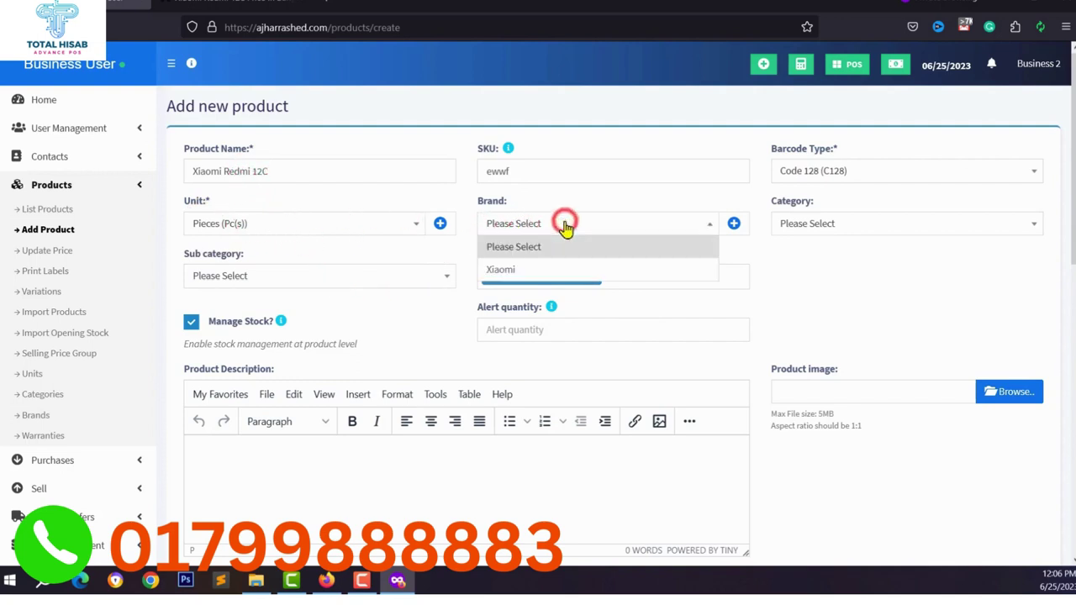
pyautogui.click(522, 269)
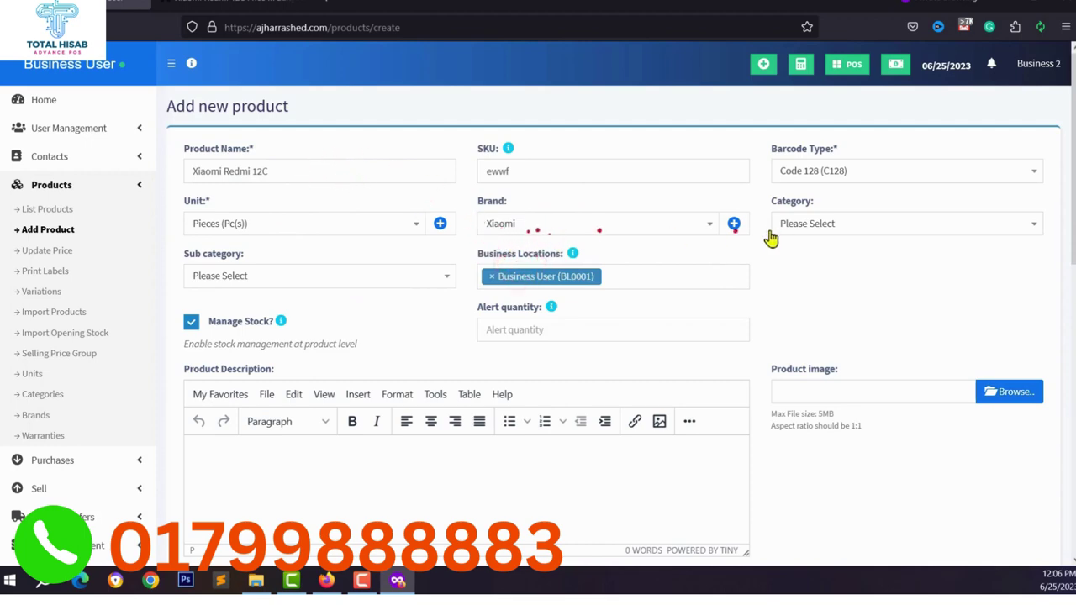
pyautogui.click(733, 225)
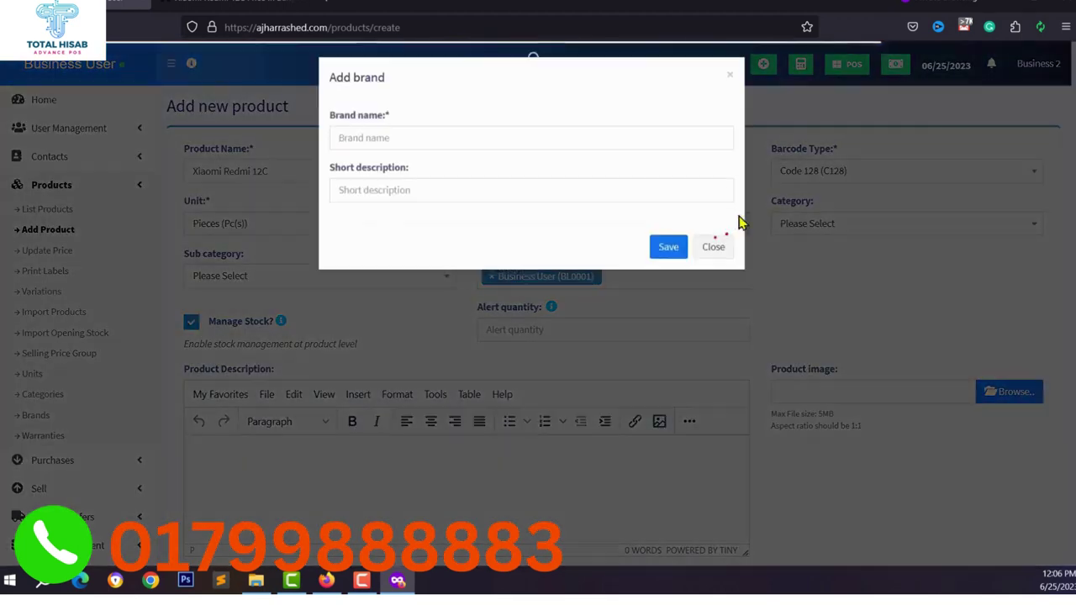
pyautogui.click(713, 246)
pyautogui.click(841, 223)
pyautogui.click(804, 267)
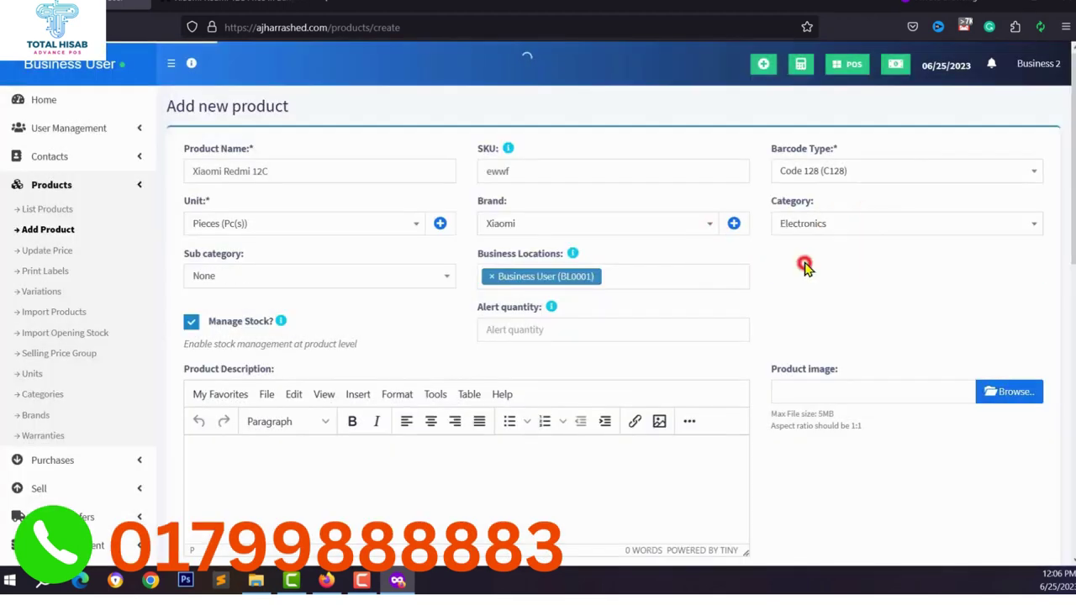
pyautogui.click(278, 277)
pyautogui.click(254, 319)
# Assign the business location, keep Manage Stock on, and set the alert quantity to 2.
pyautogui.scroll(-2, 353, 291)
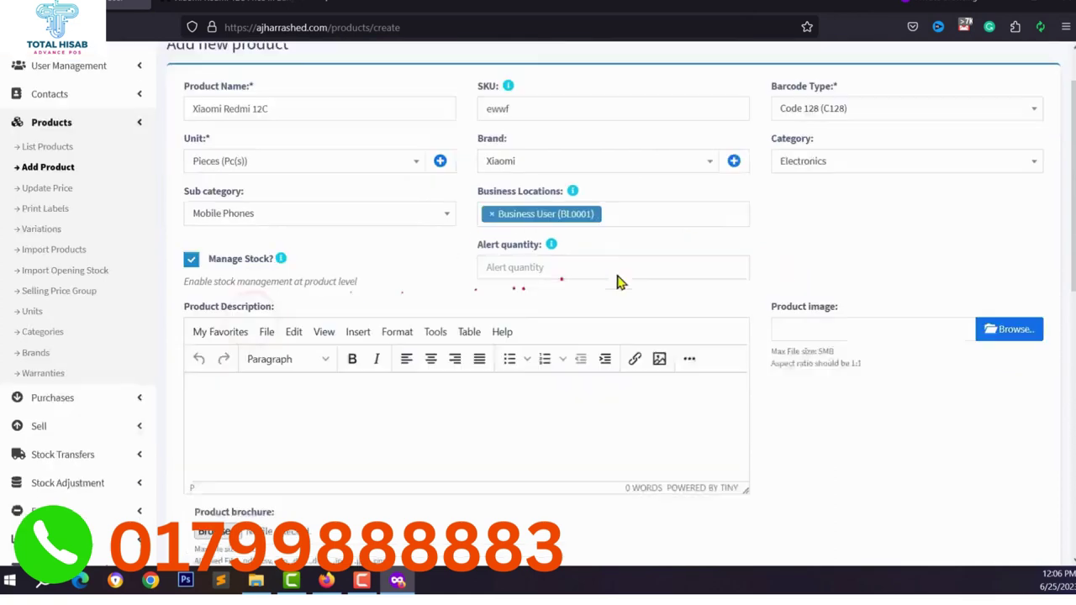
pyautogui.click(632, 208)
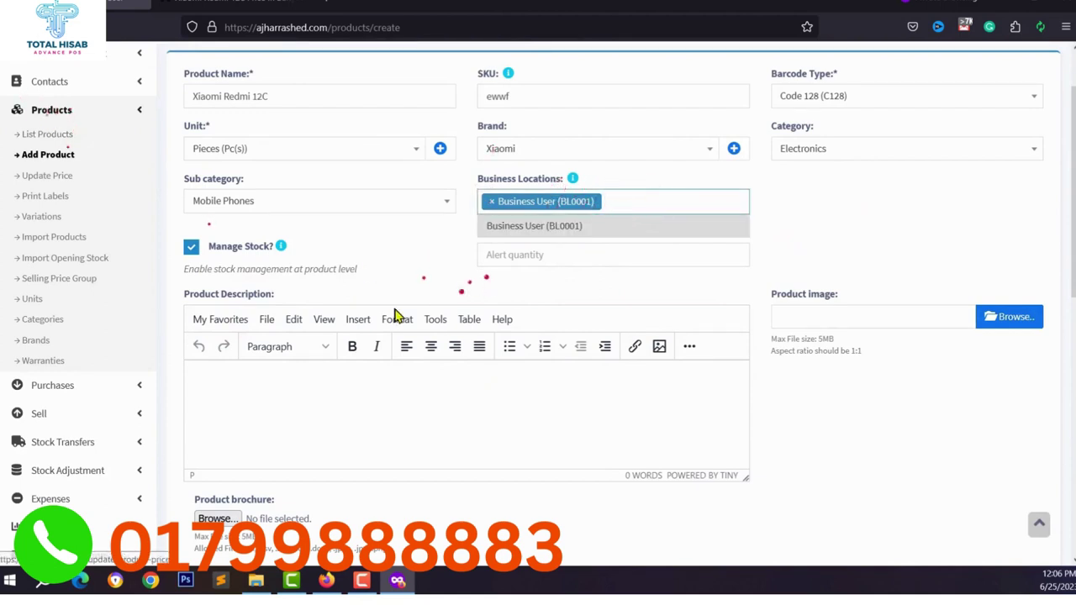
pyautogui.scroll(-1, 378, 319)
pyautogui.click(192, 209)
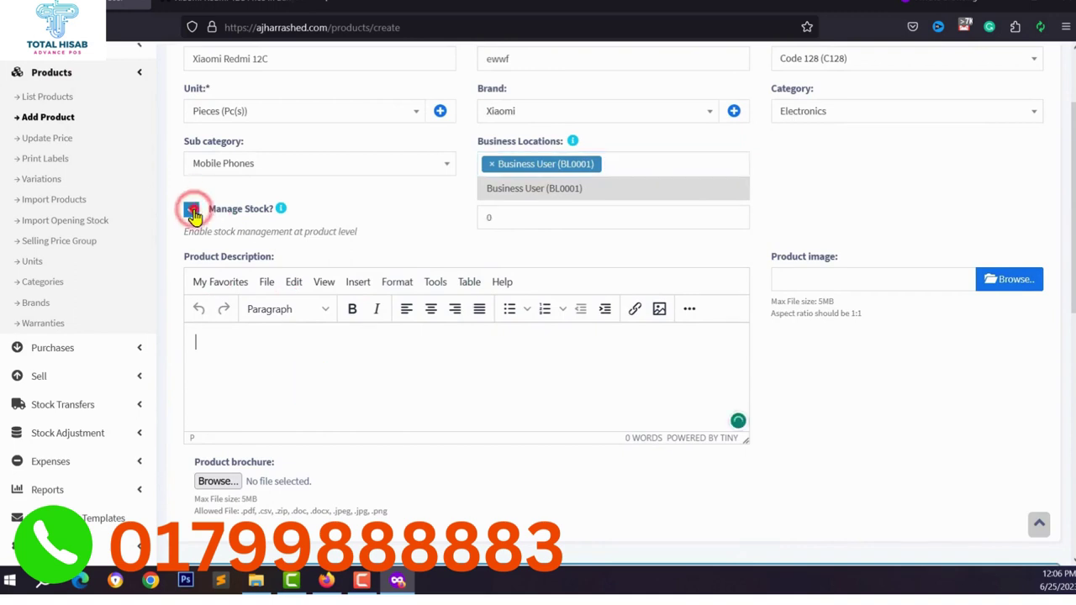
pyautogui.click(553, 219)
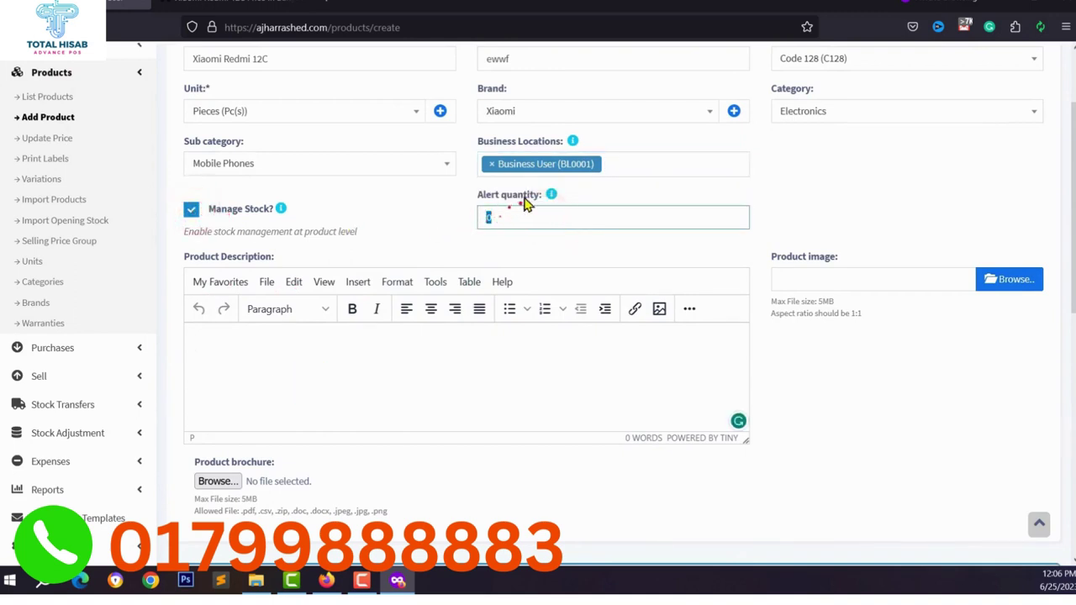
pyautogui.write('2')
pyautogui.scroll(1, 493, 241)
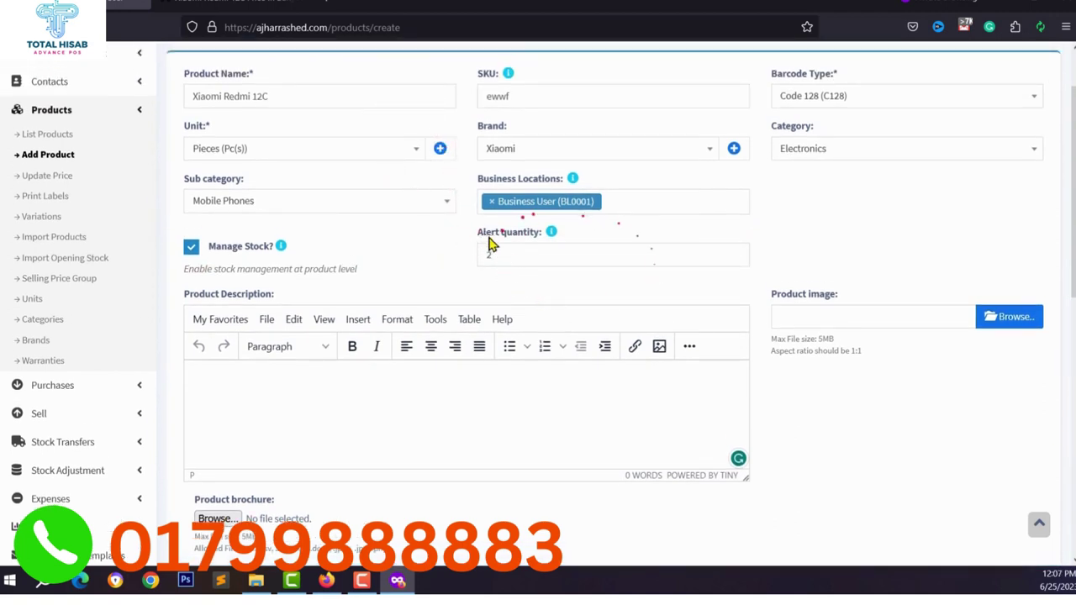
pyautogui.scroll(-2, 561, 218)
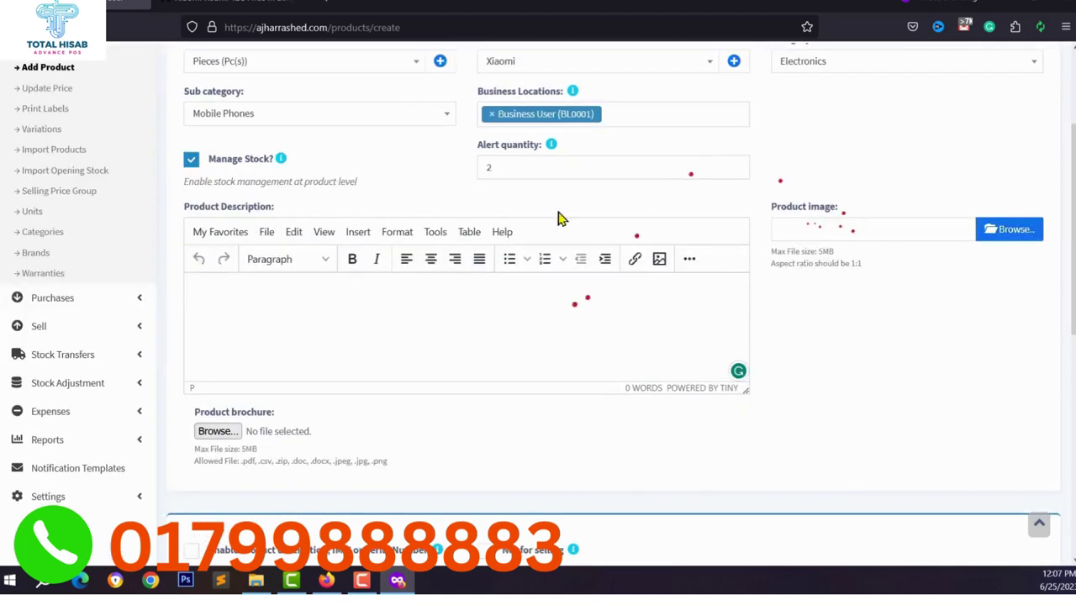
# Attach Xiaomi_Redmi_12C.jpg as the product image.
pyautogui.click(1000, 231)
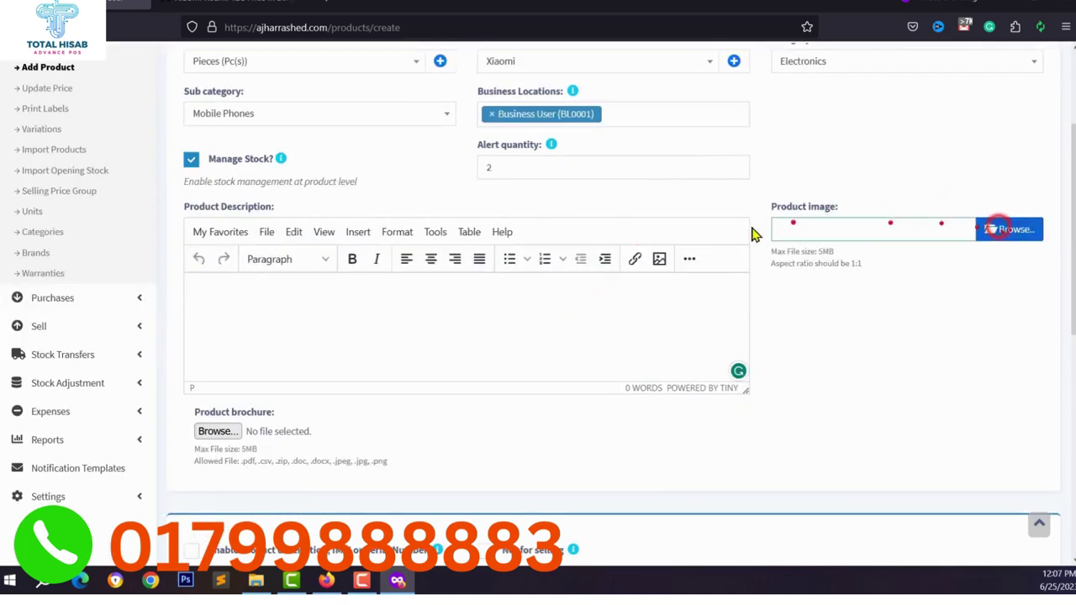
pyautogui.click(144, 143)
pyautogui.click(312, 287)
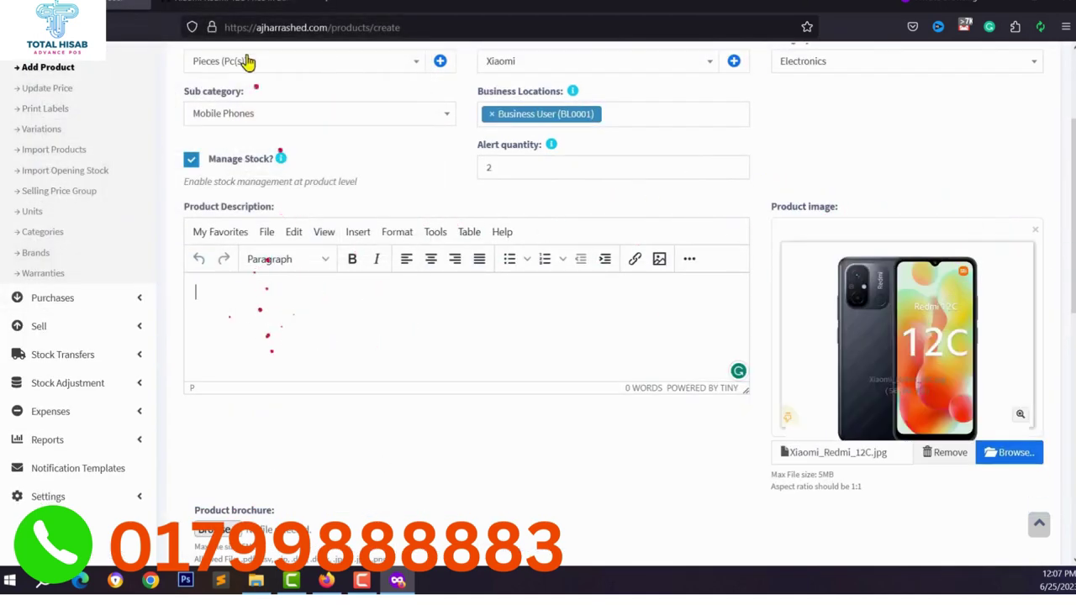
# Paste the phone's Highlights specification paragraph into the Product Description.
pyautogui.click(246, 5)
pyautogui.scroll(-10, 137, 291)
pyautogui.moveTo(137, 291); pyautogui.dragTo(580, 339)
pyautogui.hotkey('ctrl', 'c')
pyautogui.click(126, 5)
pyautogui.hotkey('ctrl', 'v')
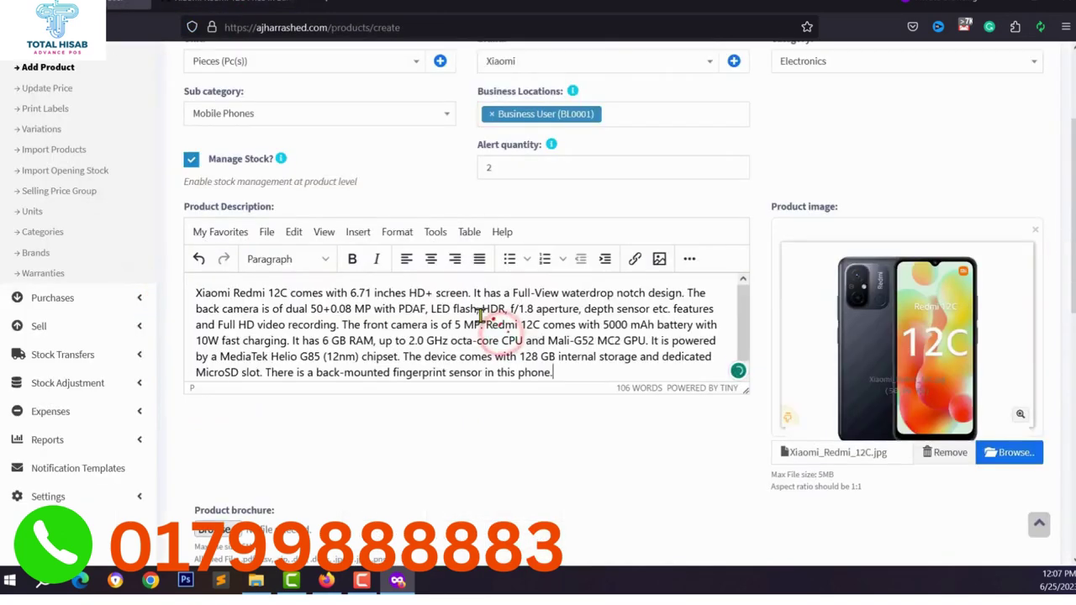
pyautogui.scroll(-3, 336, 278)
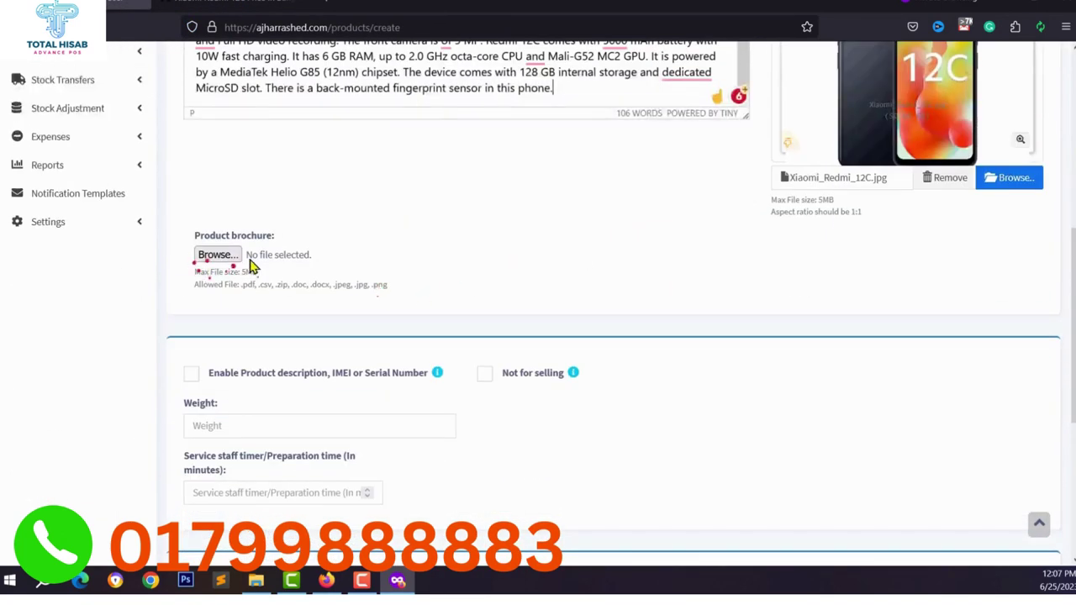
pyautogui.scroll(-2, 214, 269)
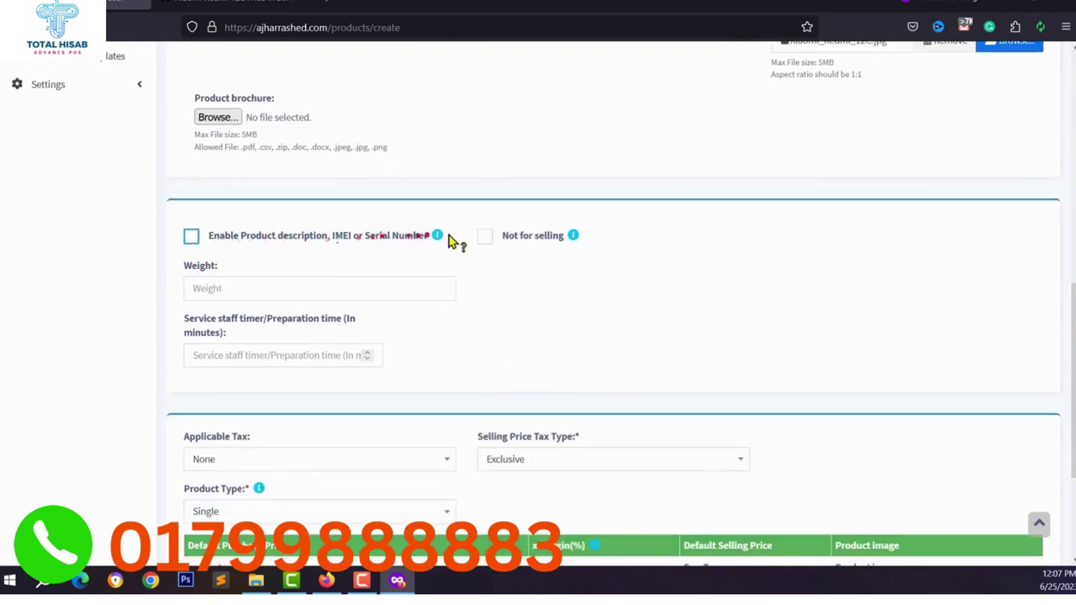
pyautogui.scroll(4, 588, 277)
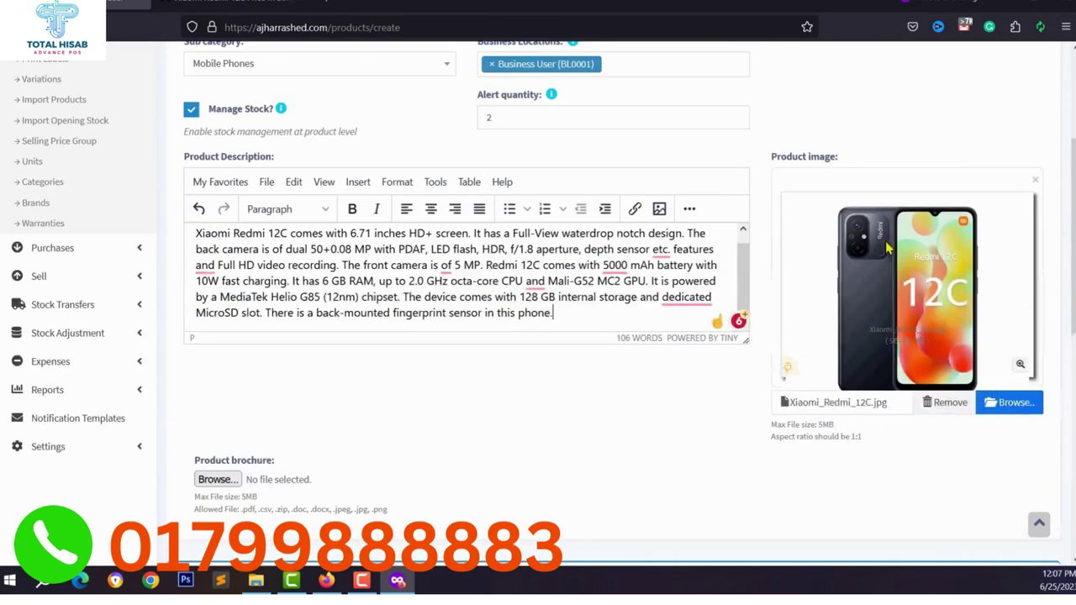
pyautogui.scroll(-3, 880, 255)
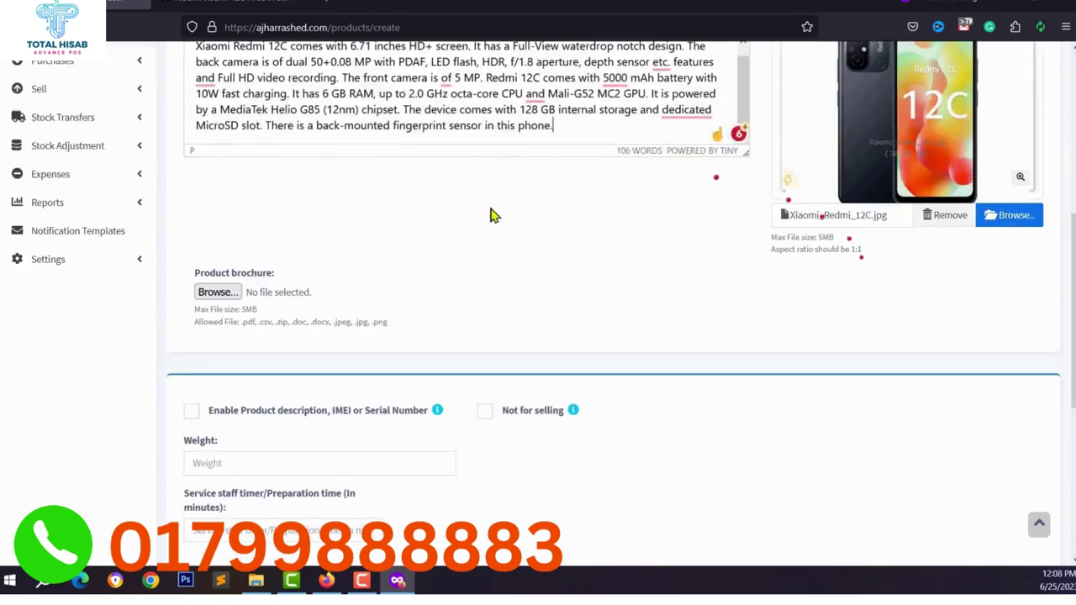
pyautogui.scroll(-2, 361, 315)
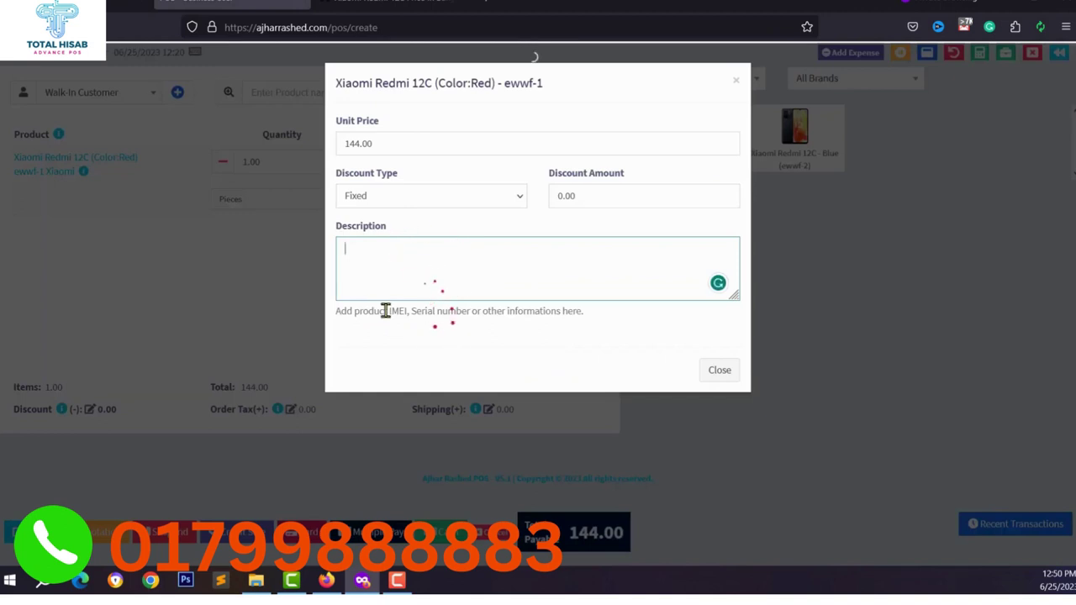
# Close the Red Redmi 12C item popup after locating the IMEI description field.
pyautogui.moveTo(373, 311); pyautogui.dragTo(546, 311)
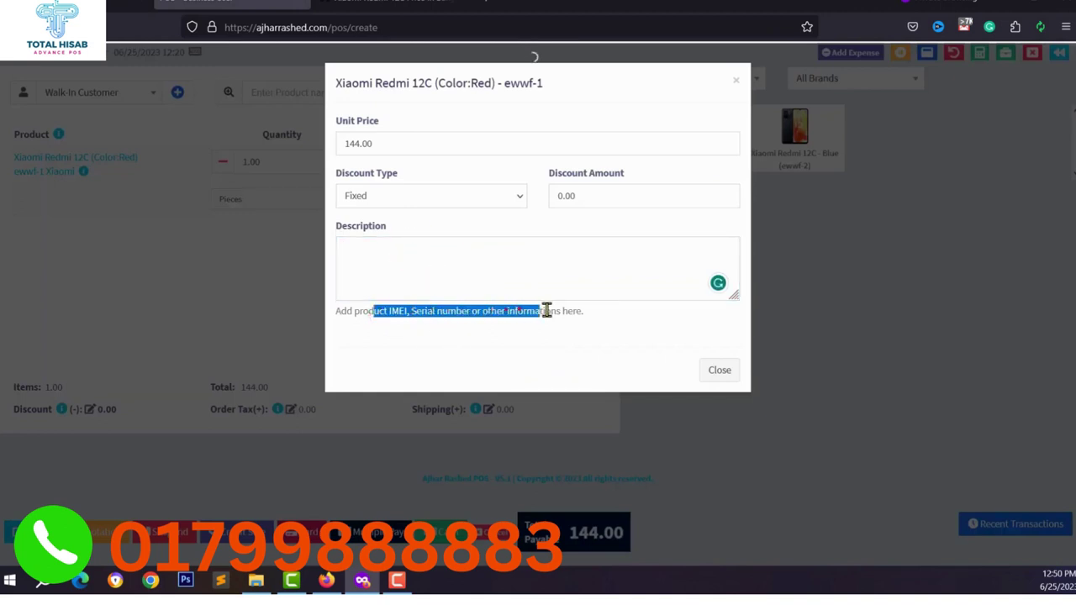
pyautogui.click(413, 242)
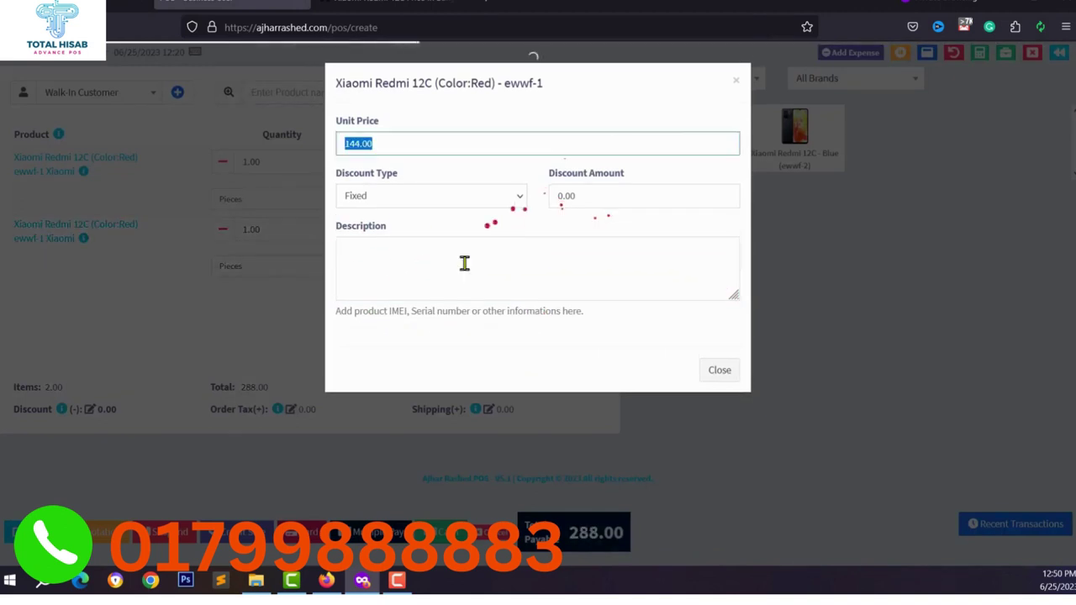
pyautogui.click(704, 145)
pyautogui.click(719, 369)
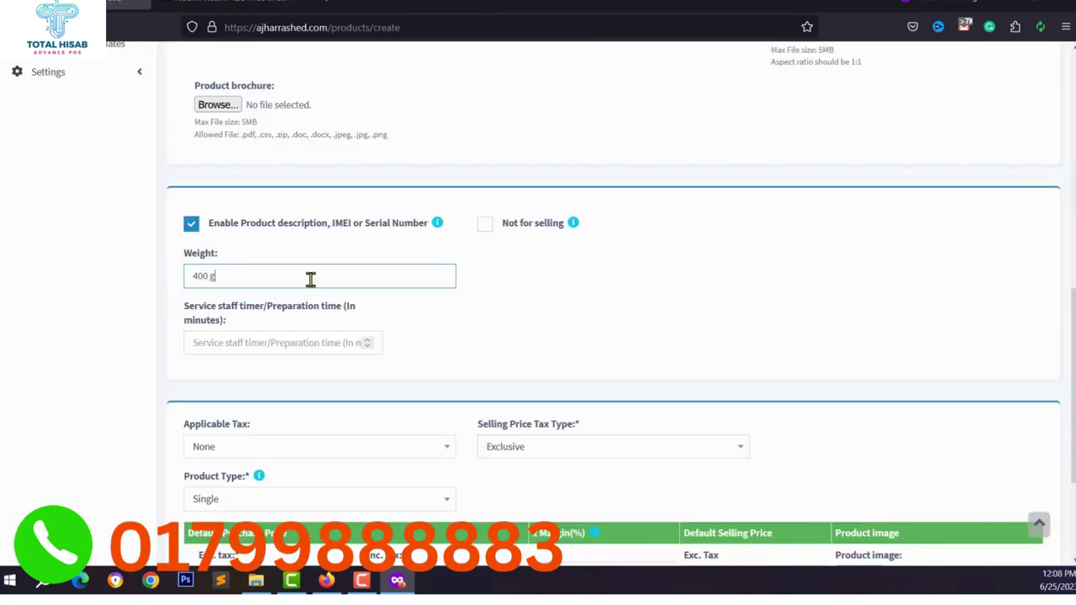
pyautogui.write('m')
pyautogui.scroll(-2, 252, 315)
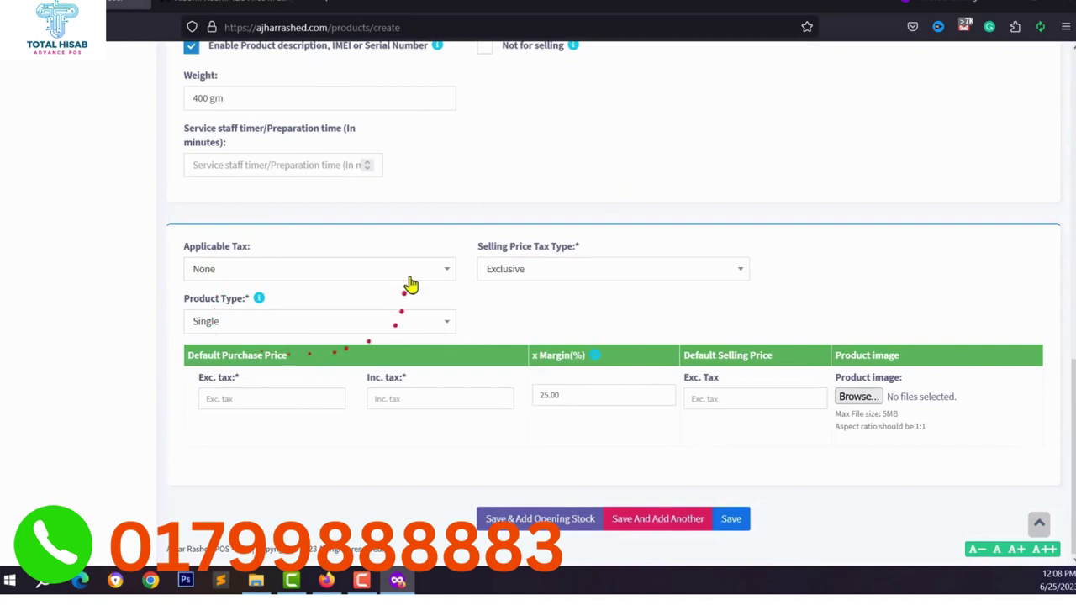
# Change the Xiaomi Redmi 12C's product type to Variable.
pyautogui.click(202, 322)
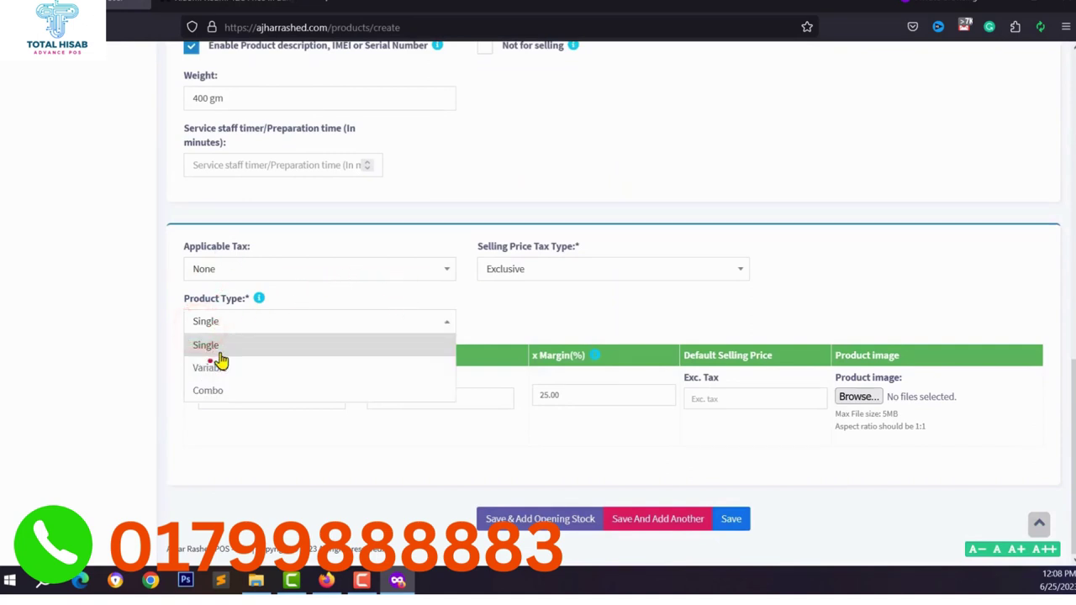
pyautogui.click(220, 367)
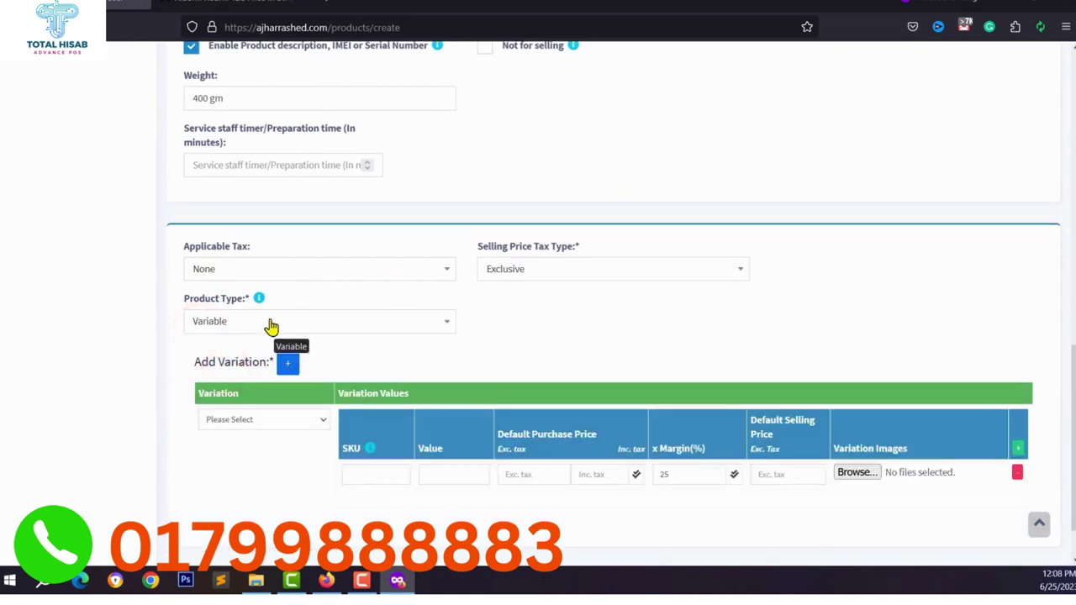
pyautogui.scroll(-1, 271, 326)
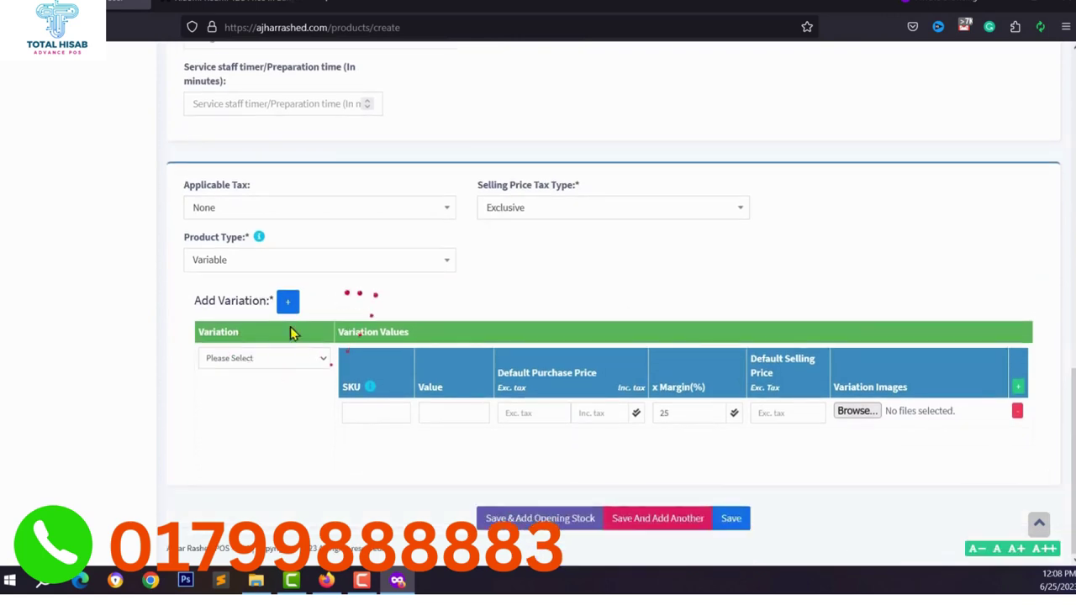
pyautogui.scroll(6, 609, 252)
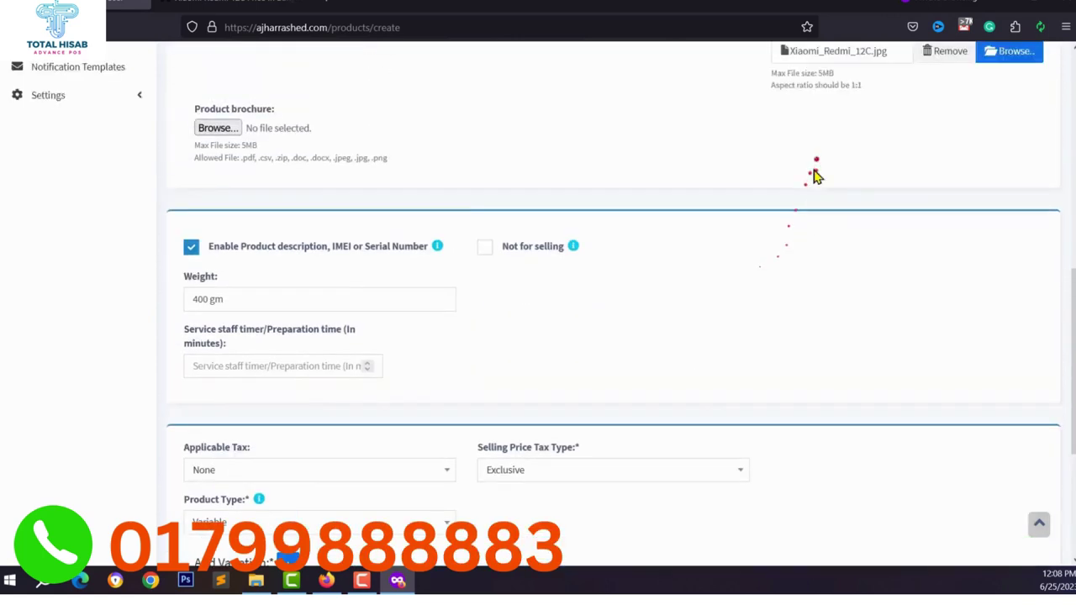
pyautogui.scroll(-6, 882, 183)
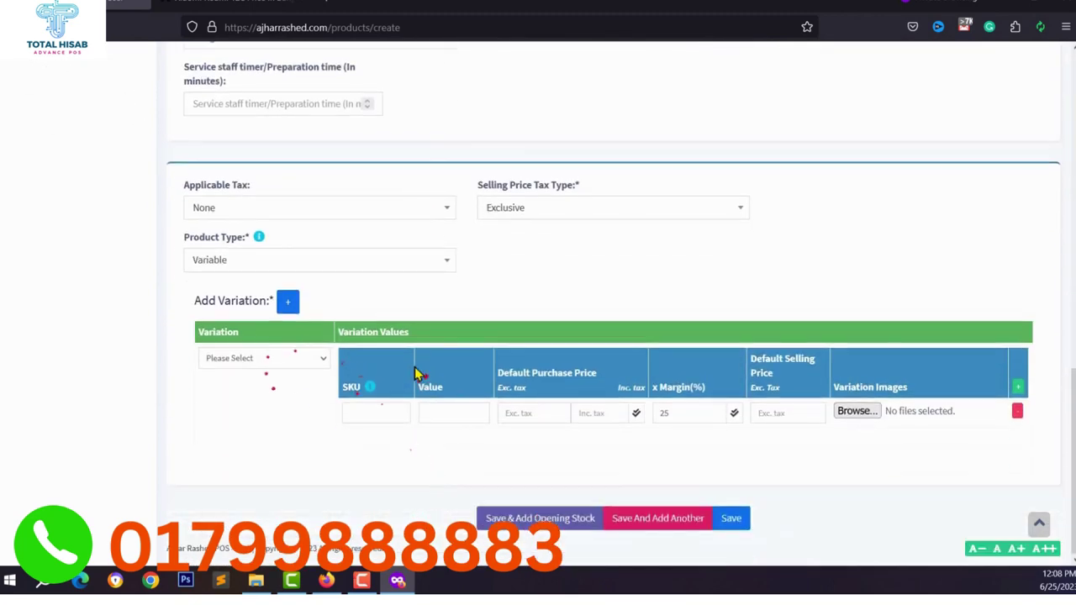
# Add a Color: Red variation row and change its margin to 20 percent.
pyautogui.click(269, 361)
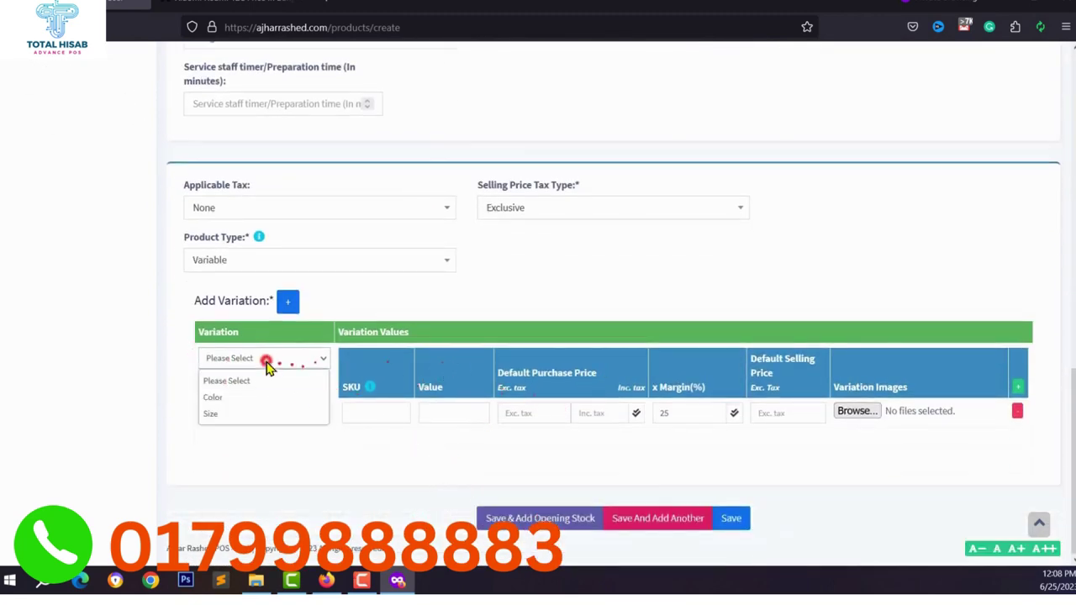
pyautogui.click(221, 405)
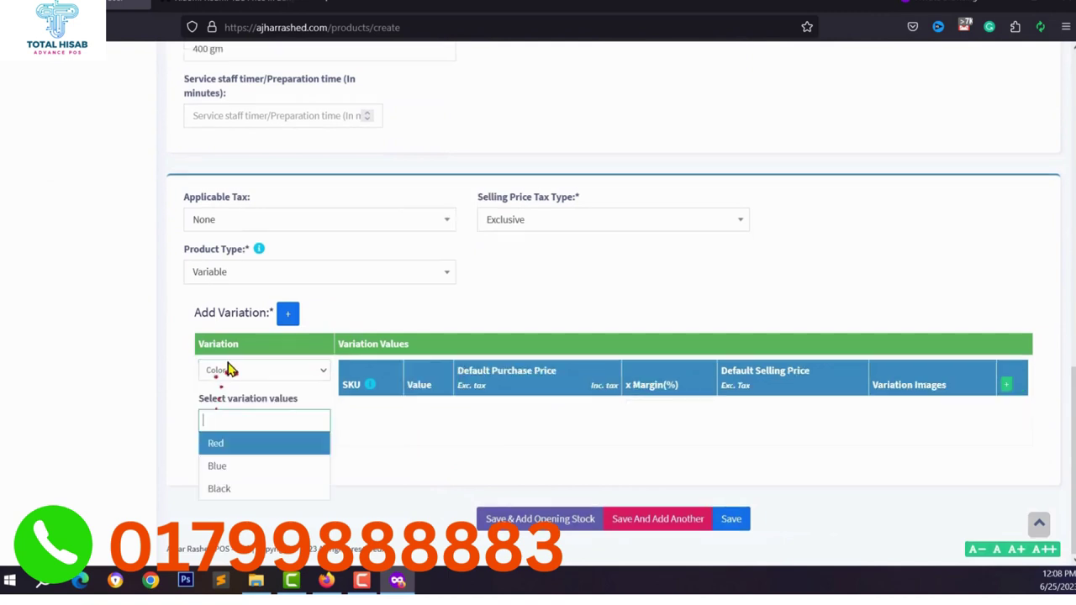
pyautogui.click(225, 443)
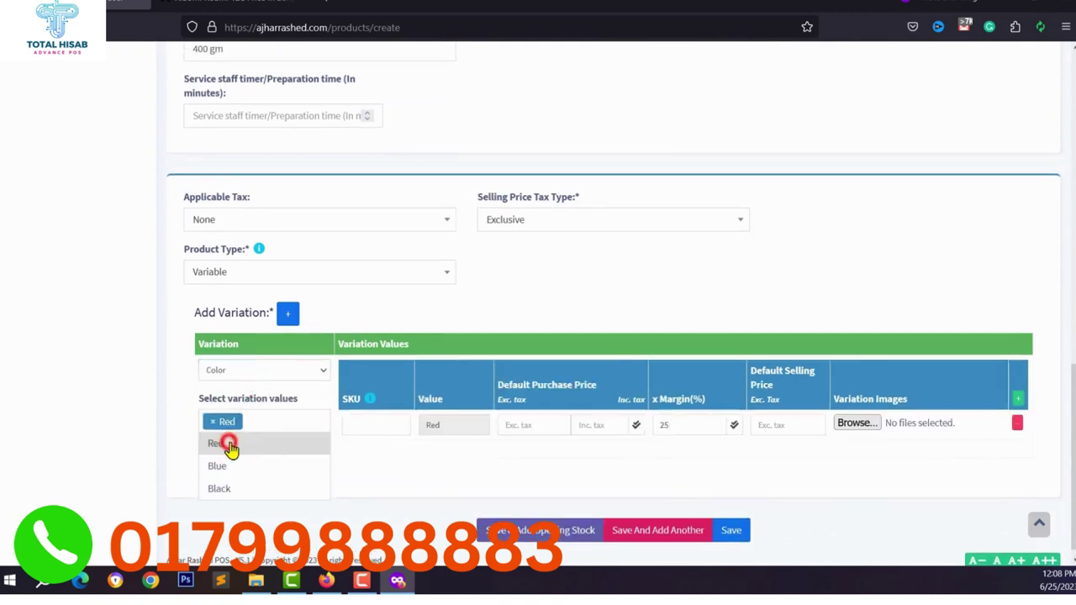
pyautogui.click(459, 420)
pyautogui.click(499, 430)
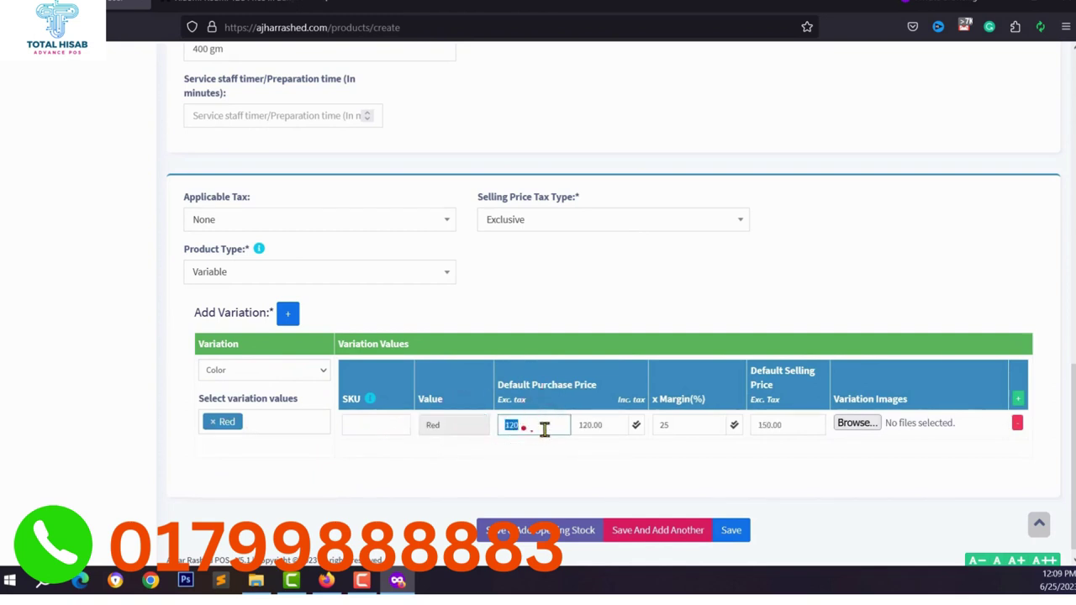
pyautogui.doubleClick(655, 425)
pyautogui.press('BackSpace')
pyautogui.write('2')
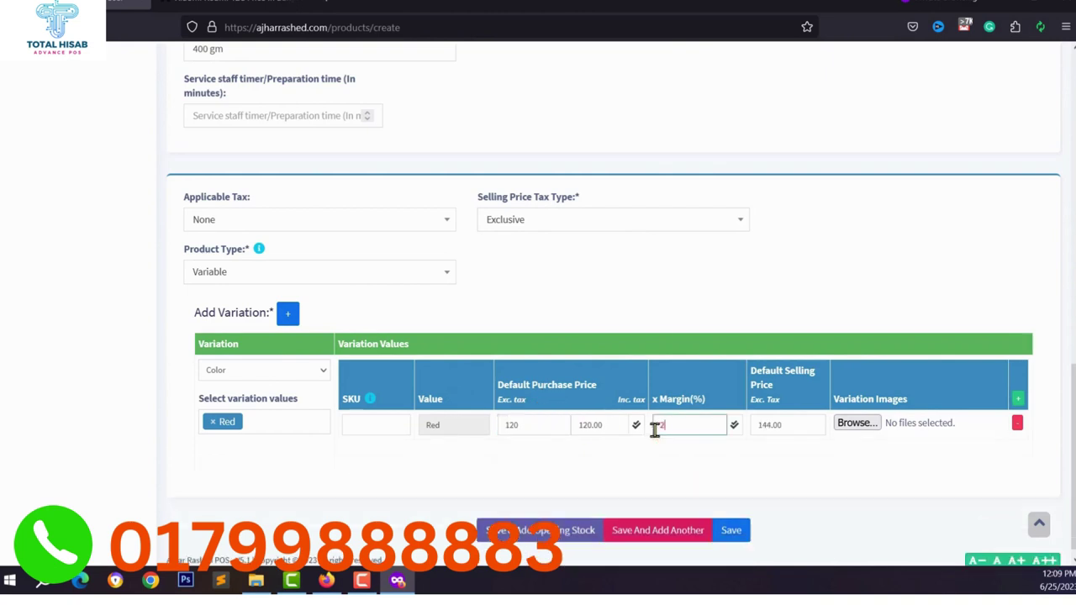
pyautogui.click(685, 493)
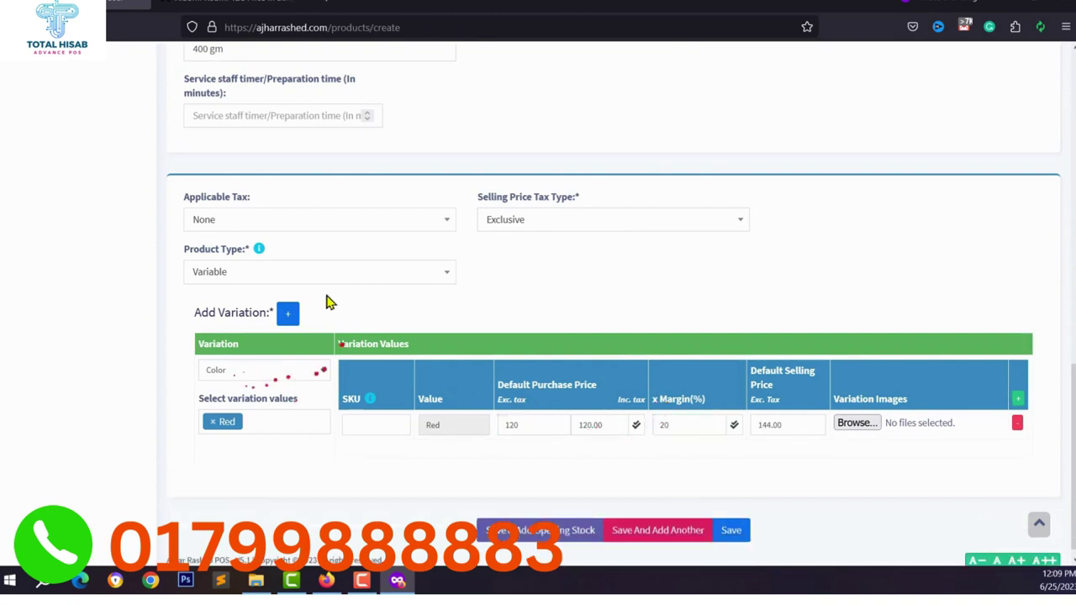
# Add a Color: Blue variation row with the Xiaomi-Redmi-12C.jpg image, then save the product.
pyautogui.click(287, 314)
pyautogui.scroll(-1, 260, 432)
pyautogui.click(263, 384)
pyautogui.click(263, 436)
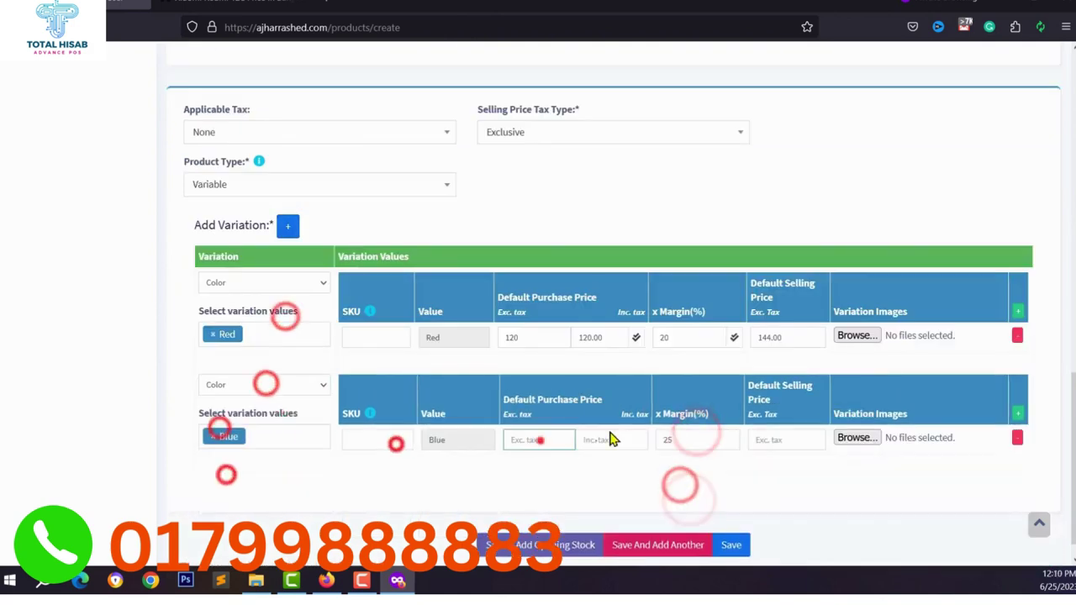
pyautogui.write('11025')
pyautogui.click(856, 335)
pyautogui.click(849, 438)
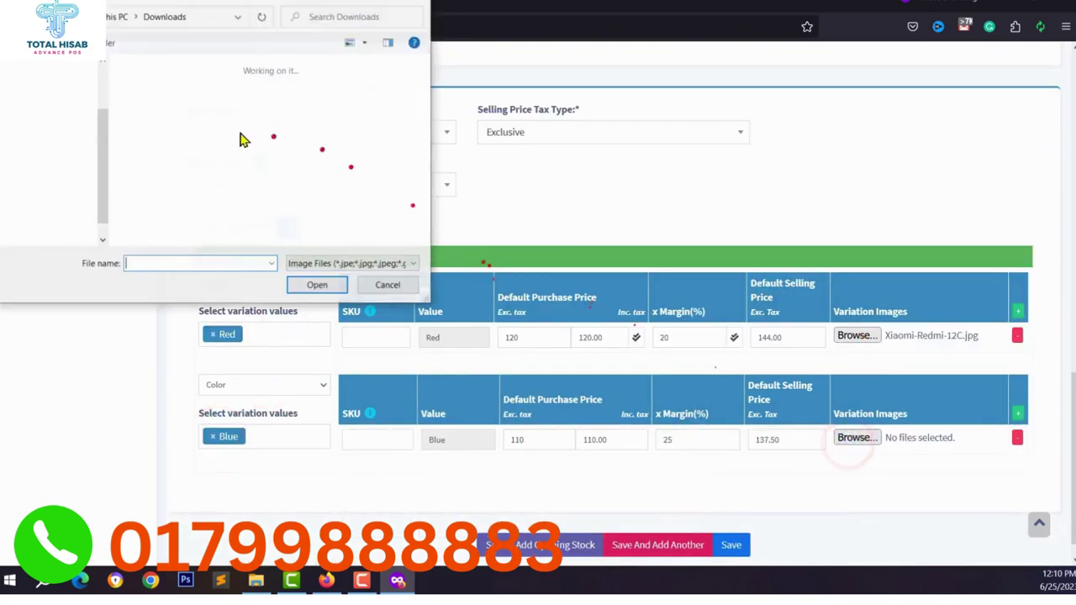
pyautogui.click(141, 101)
pyautogui.click(316, 285)
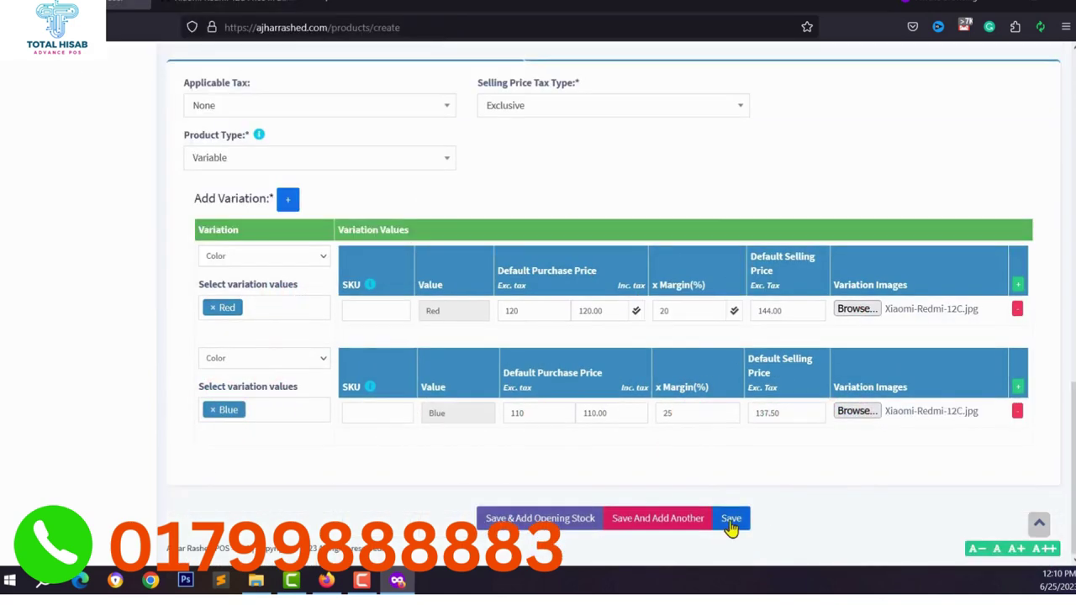
pyautogui.click(733, 518)
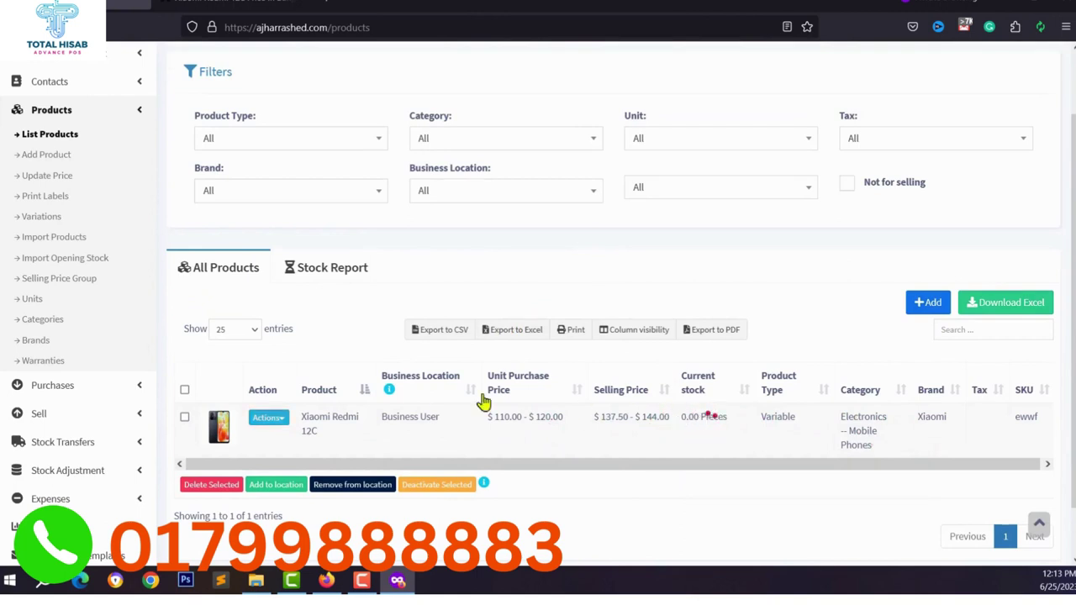
# Save opening stock of 200 Red and 50 Blue for the Xiaomi Redmi 12C.
pyautogui.scroll(-1, 220, 365)
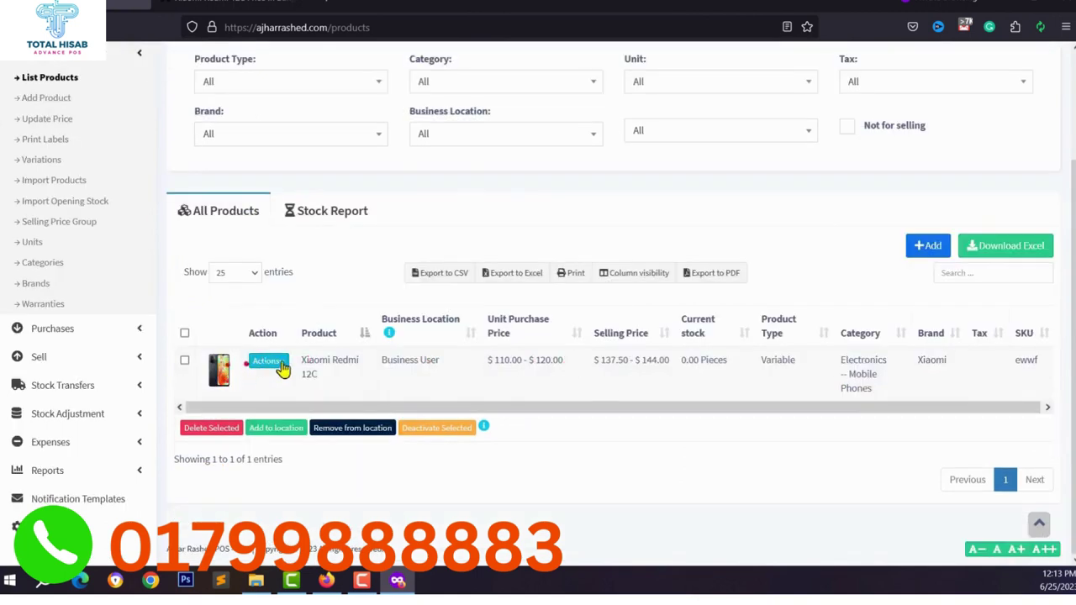
pyautogui.click(268, 361)
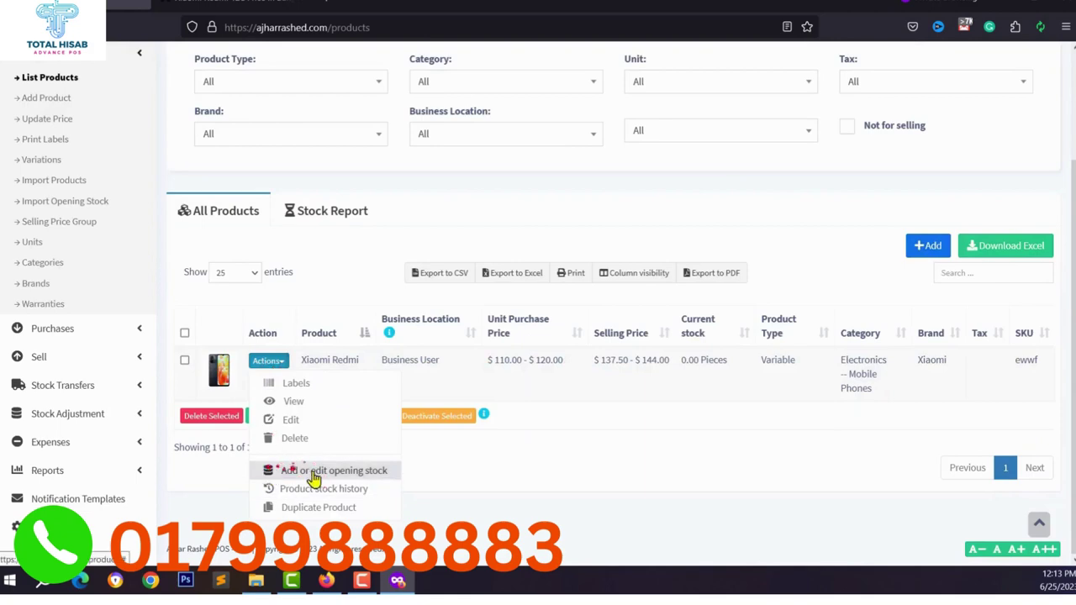
pyautogui.click(375, 474)
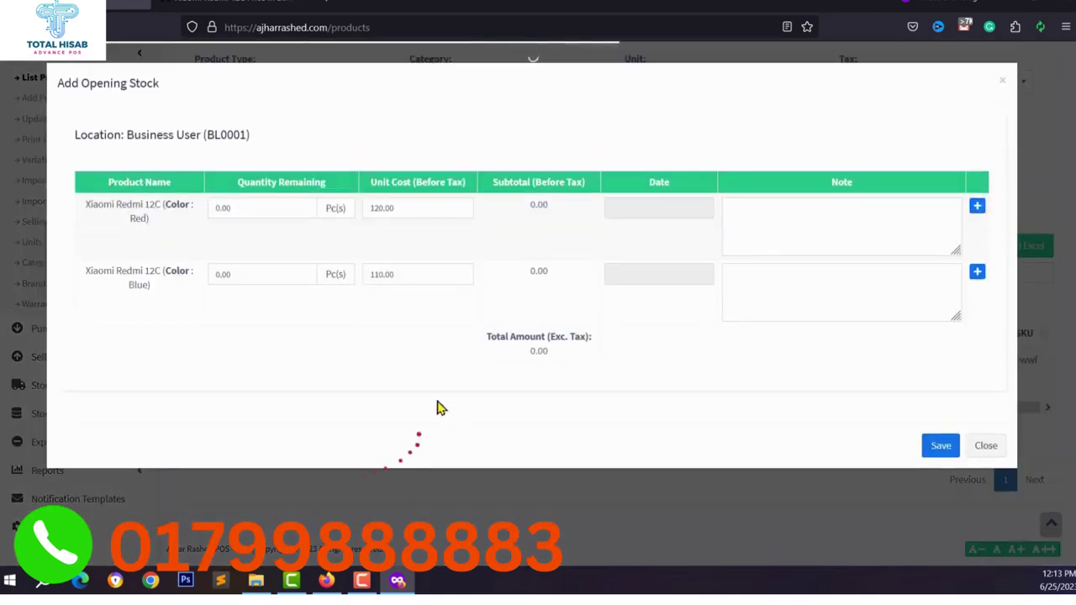
pyautogui.click(238, 211)
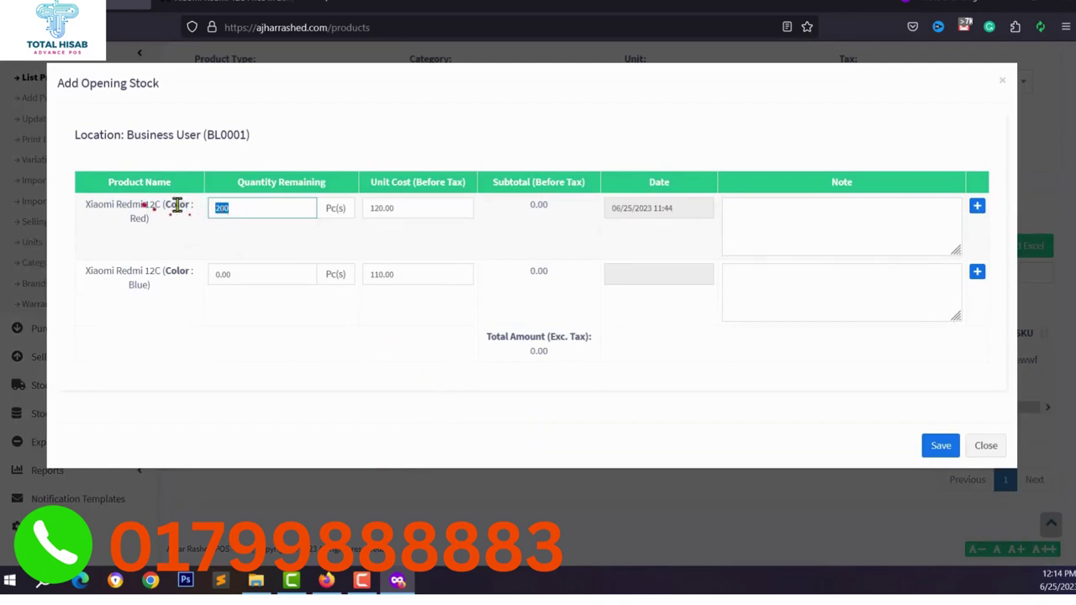
pyautogui.click(231, 278)
pyautogui.write('50')
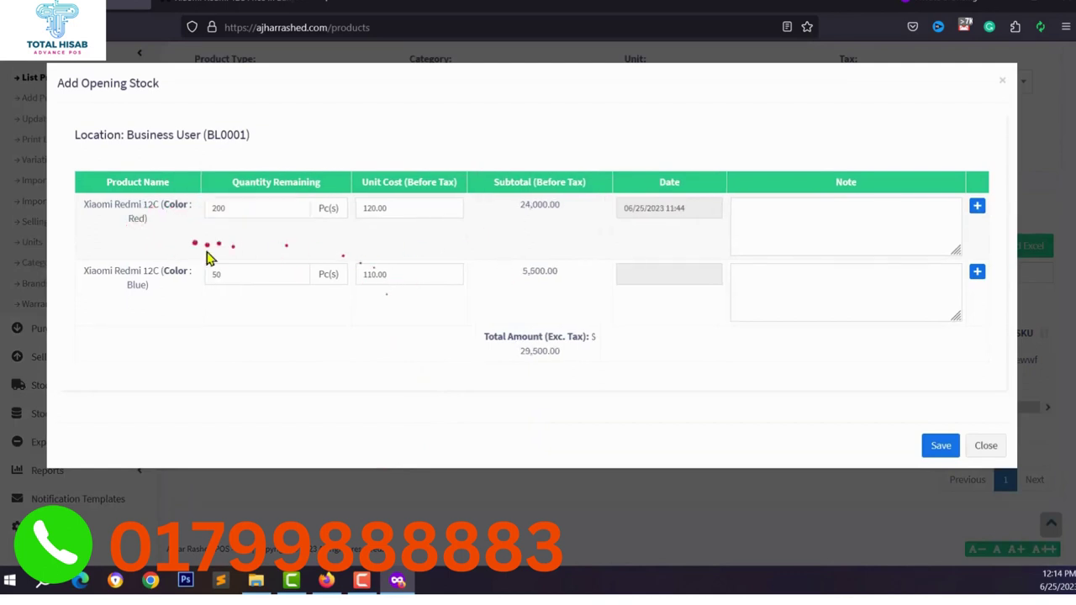
pyautogui.click(940, 445)
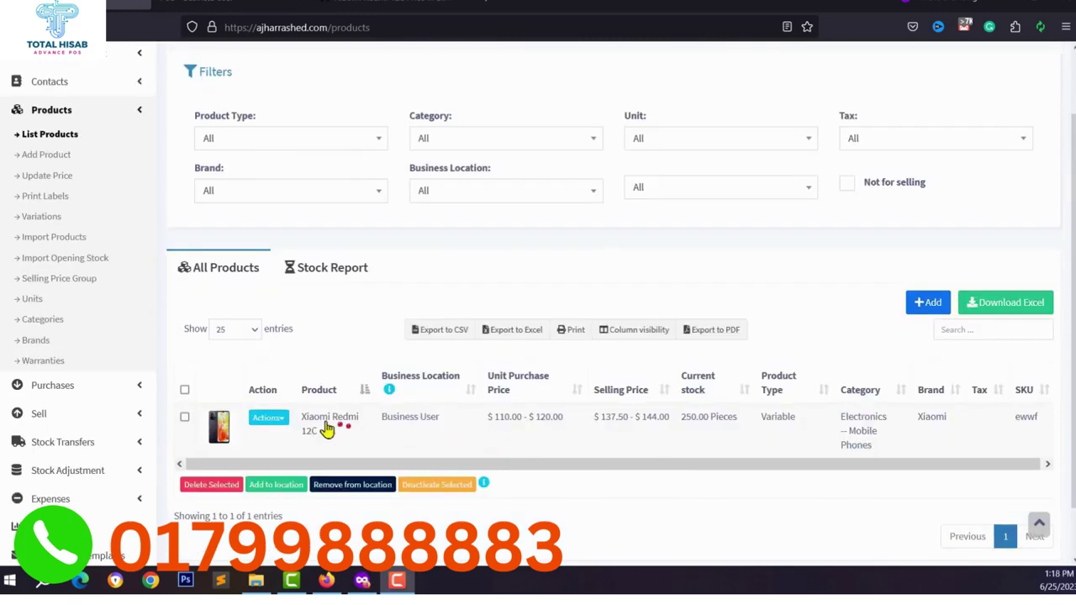
# On the Sell > POS screen, save a new Individual customer contact for the sale.
pyautogui.click(80, 422)
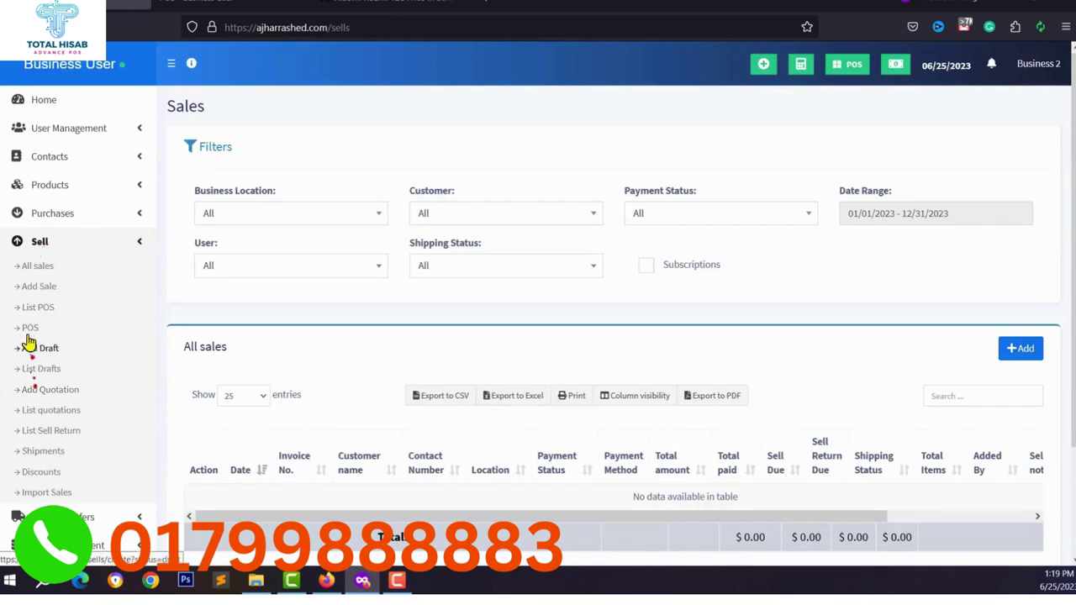
pyautogui.click(34, 327)
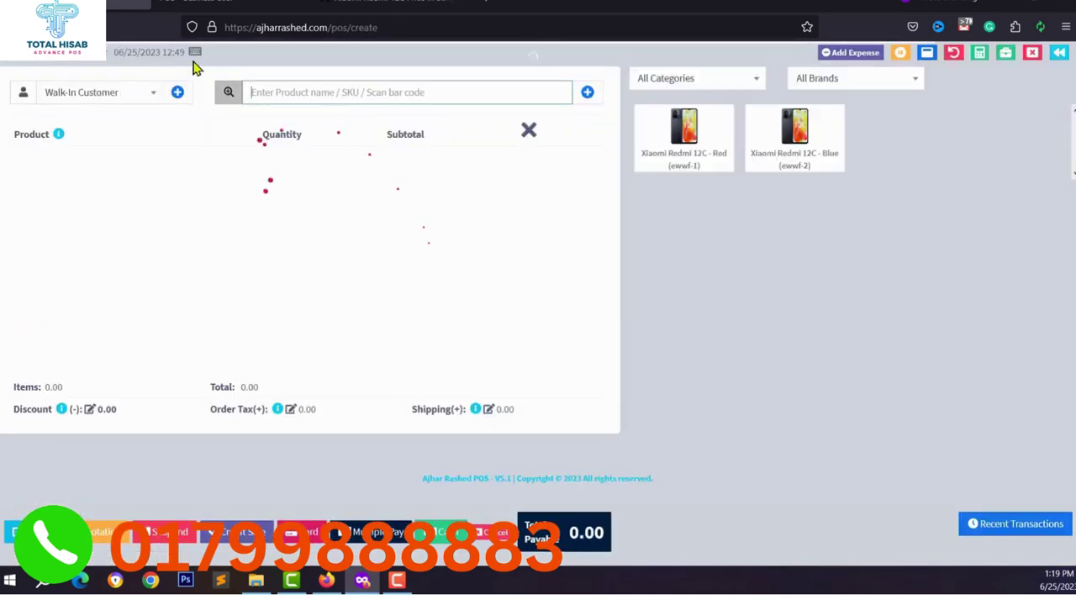
pyautogui.click(138, 99)
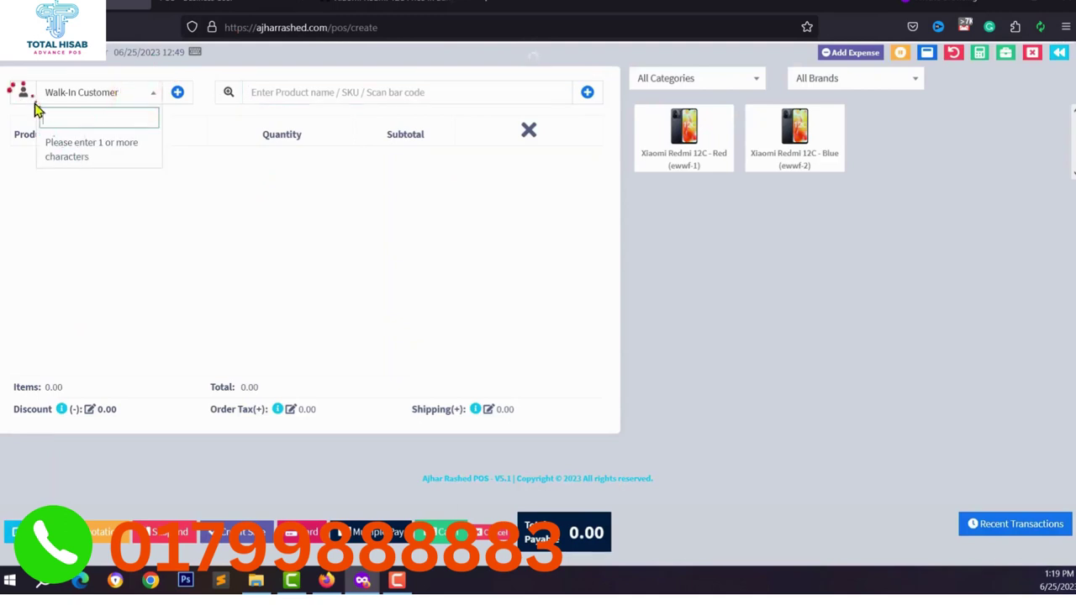
pyautogui.click(178, 92)
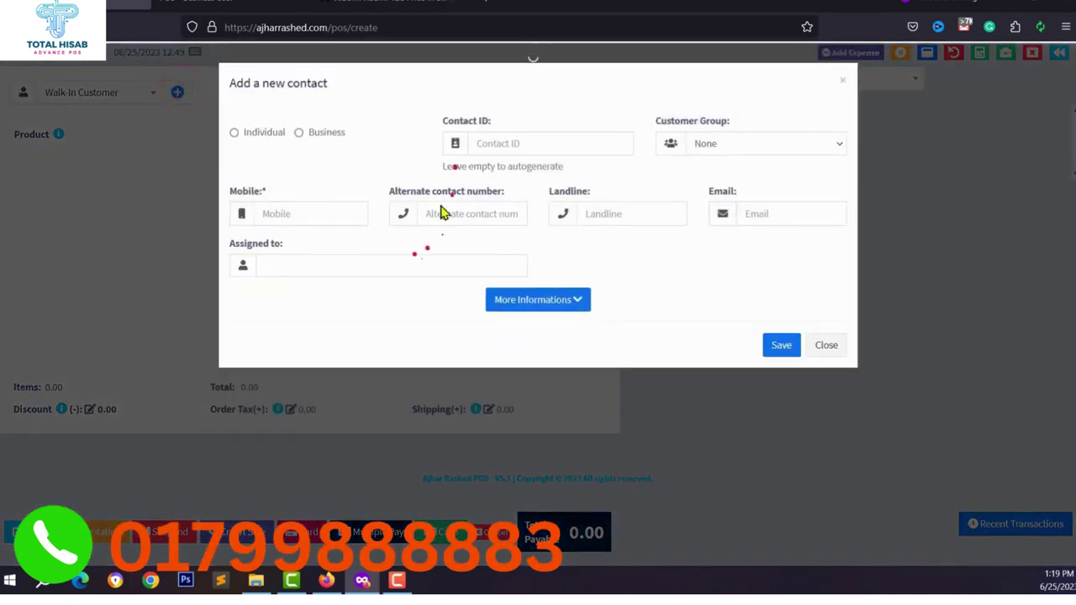
pyautogui.click(291, 132)
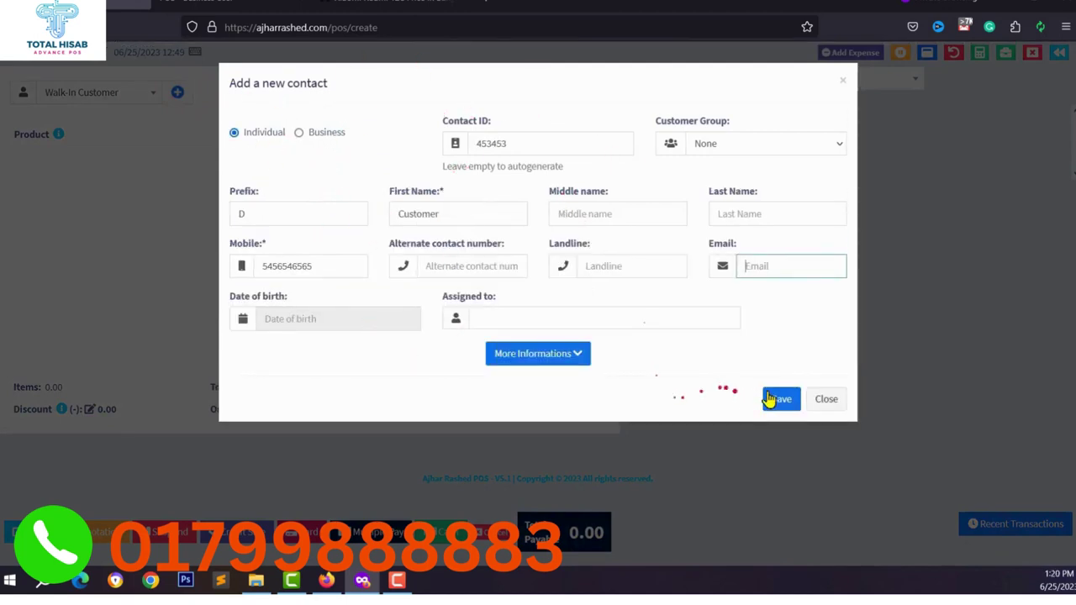
pyautogui.click(771, 399)
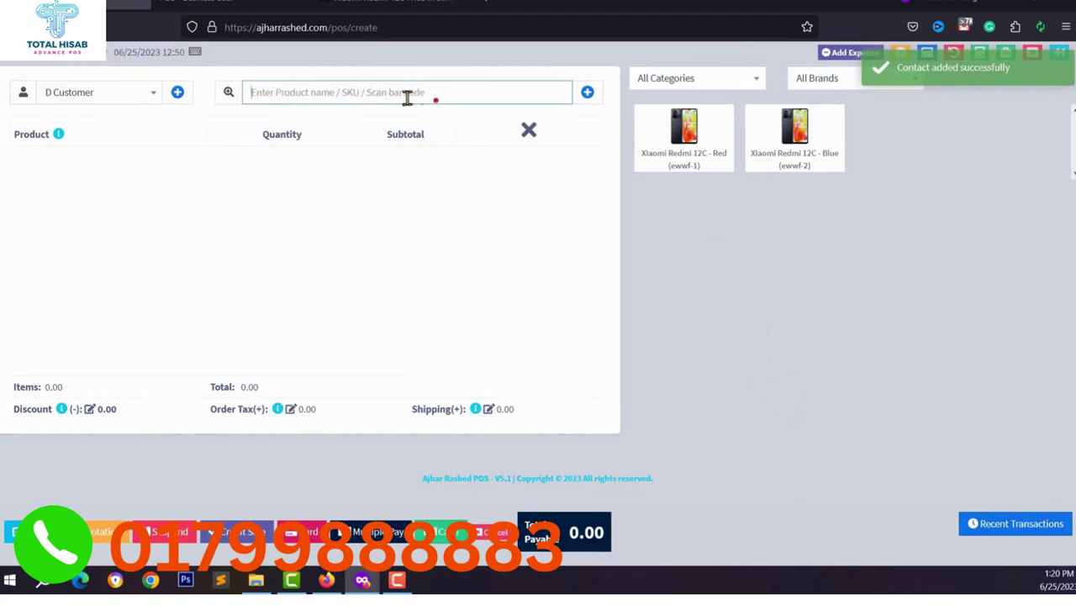
pyautogui.click(589, 95)
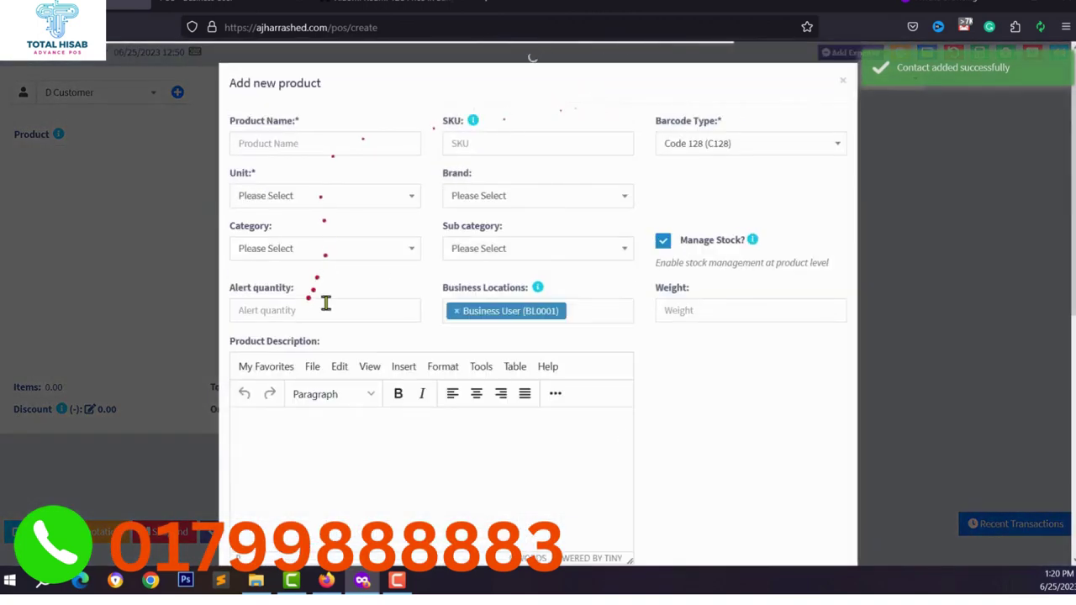
pyautogui.scroll(-5, 475, 326)
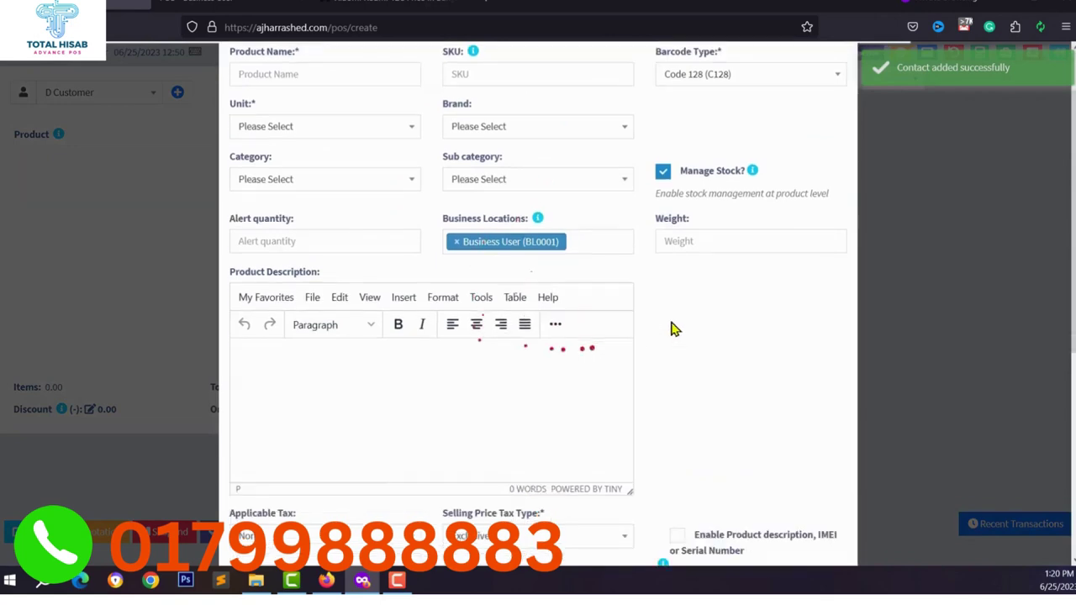
pyautogui.scroll(-3, 611, 389)
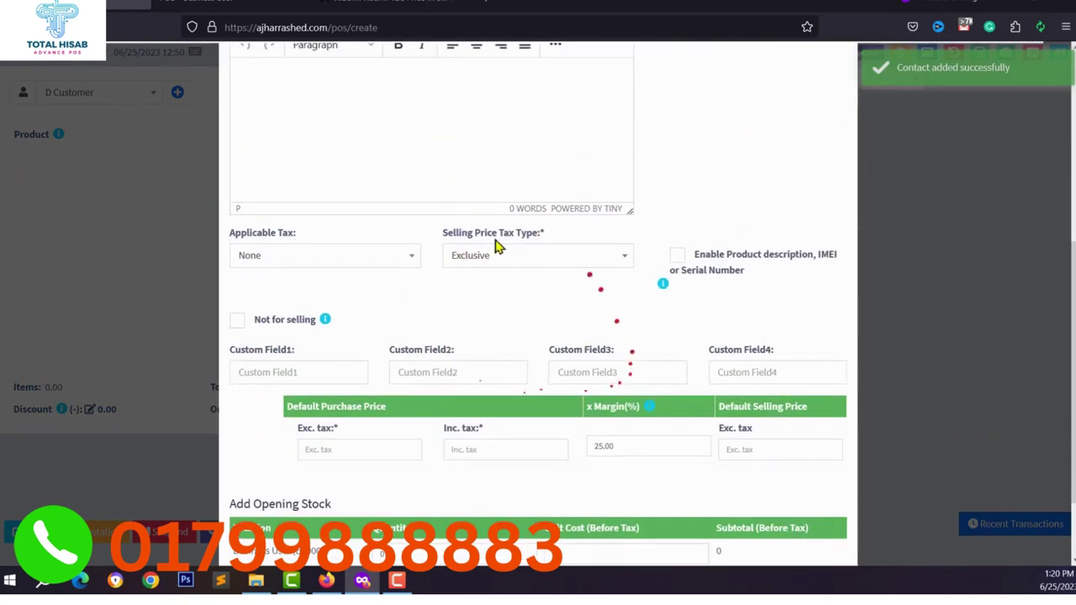
pyautogui.click(822, 523)
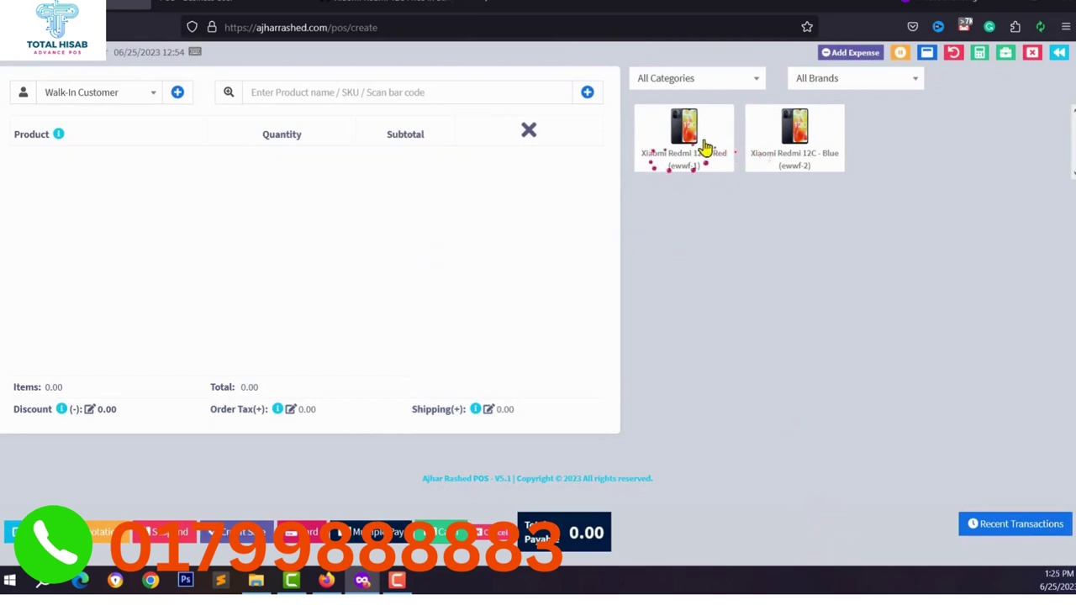
# Add the Red Redmi 12C at 144.00 to the cart with a Percentage discount and IMEI description.
pyautogui.click(703, 141)
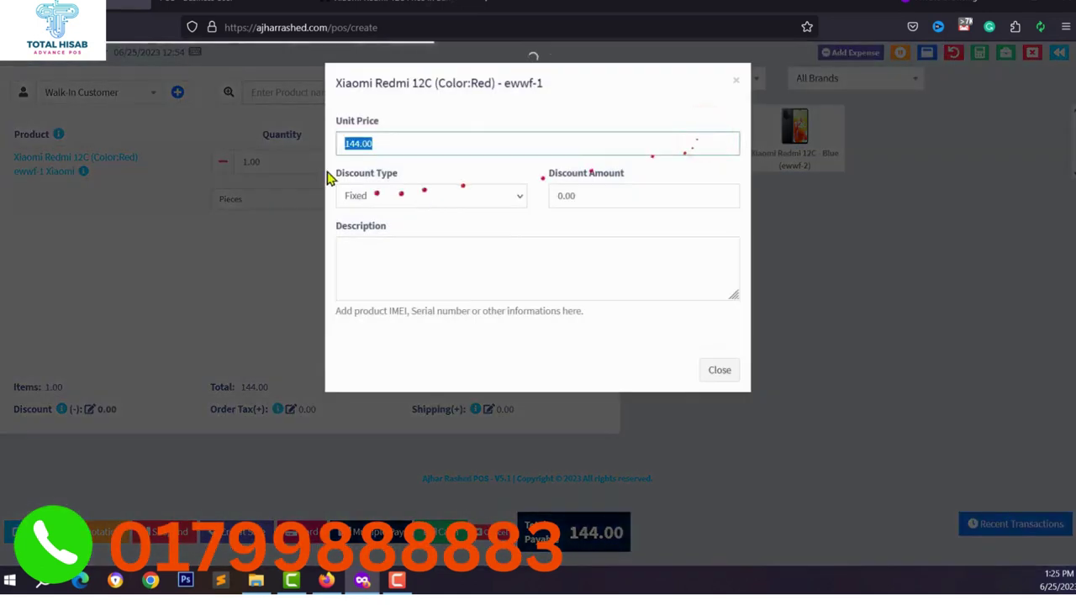
pyautogui.doubleClick(368, 145)
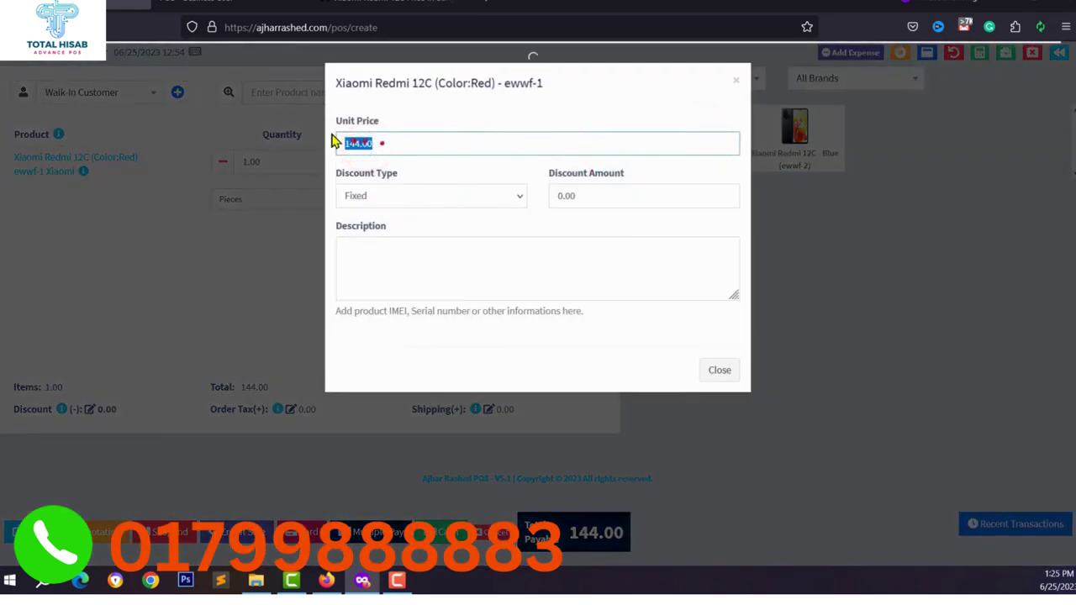
pyautogui.doubleClick(592, 190)
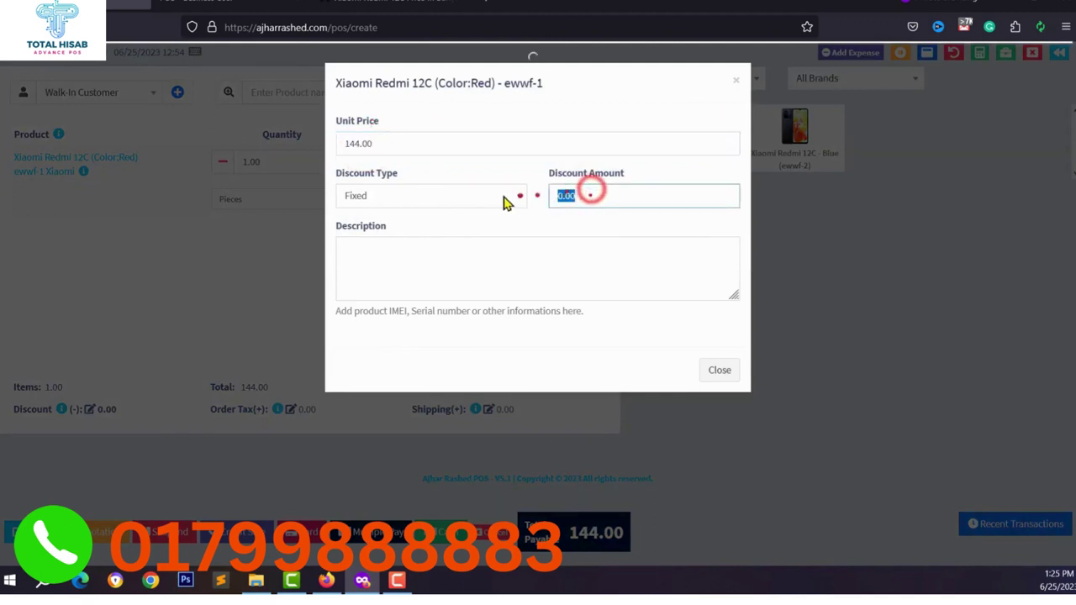
pyautogui.click(454, 197)
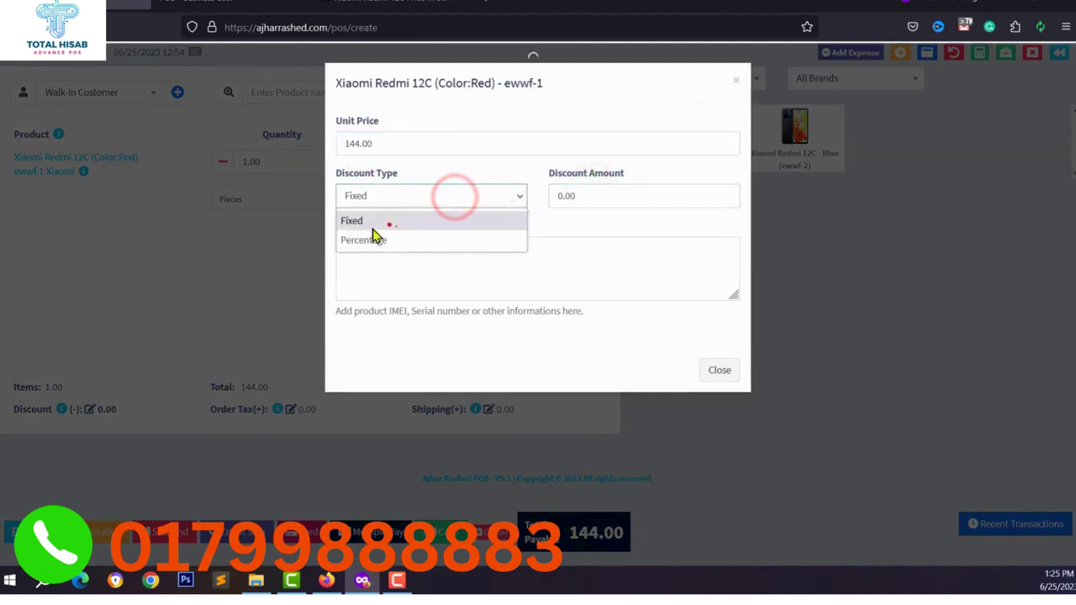
pyautogui.click(379, 241)
pyautogui.doubleClick(588, 195)
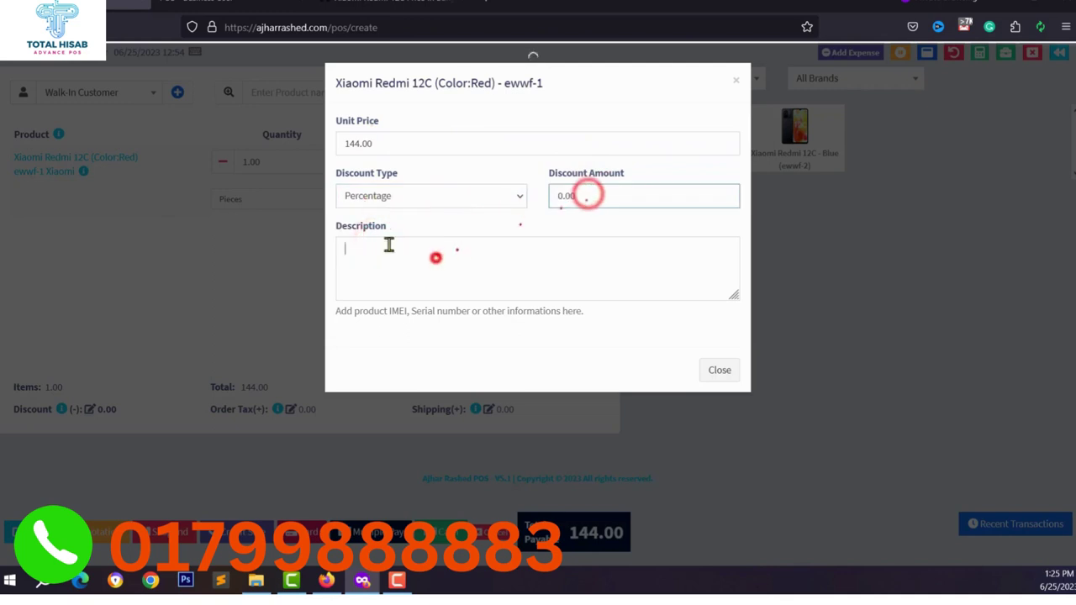
pyautogui.click(435, 257)
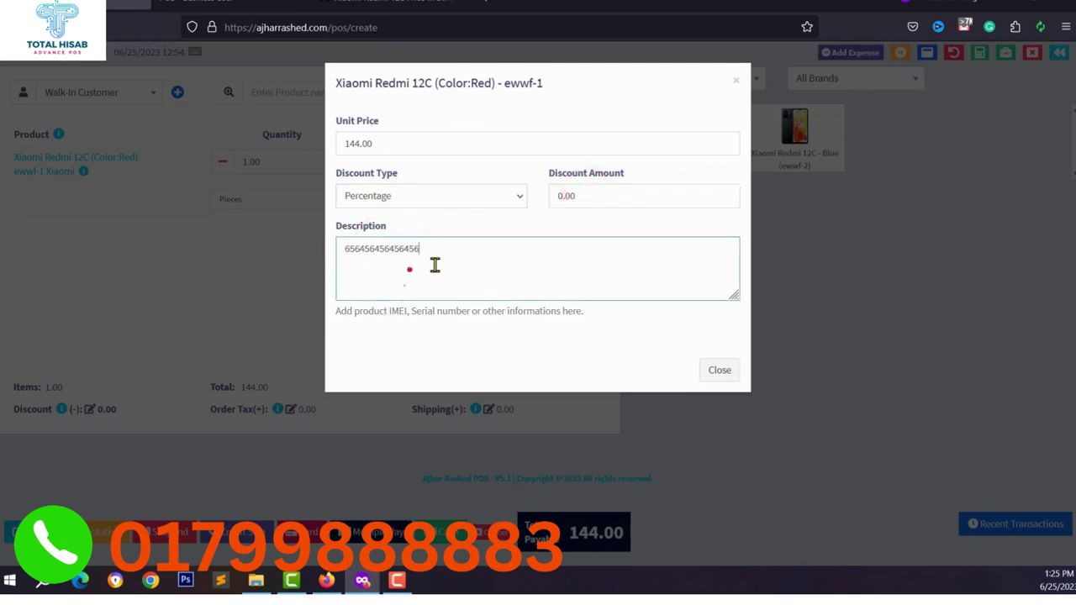
pyautogui.click(736, 82)
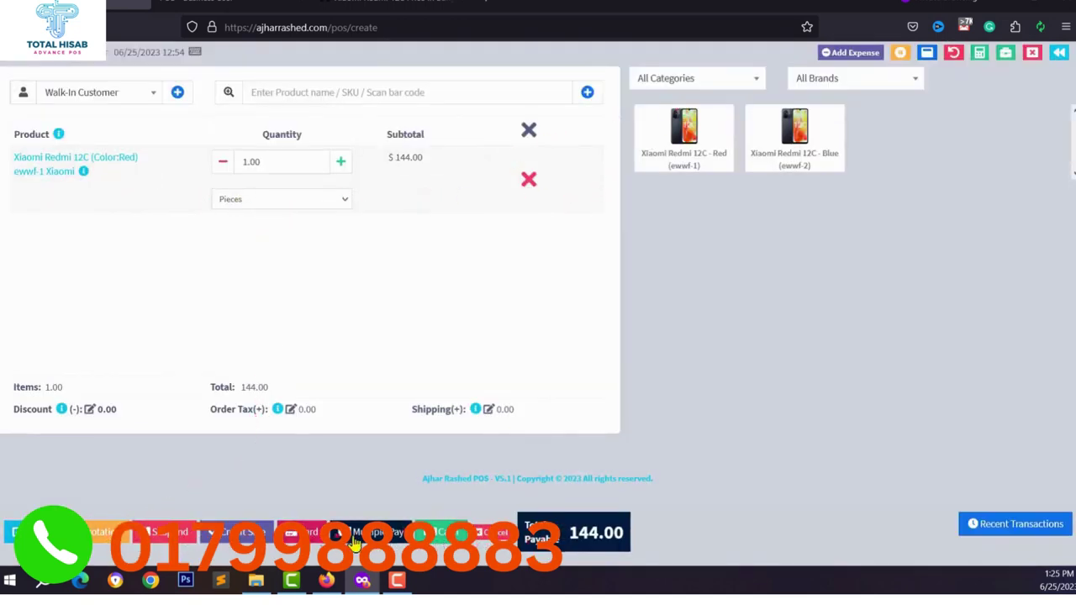
# Enter the card payment details for the 144.00 phone sale: card number, holder, expiry and security code.
pyautogui.click(303, 532)
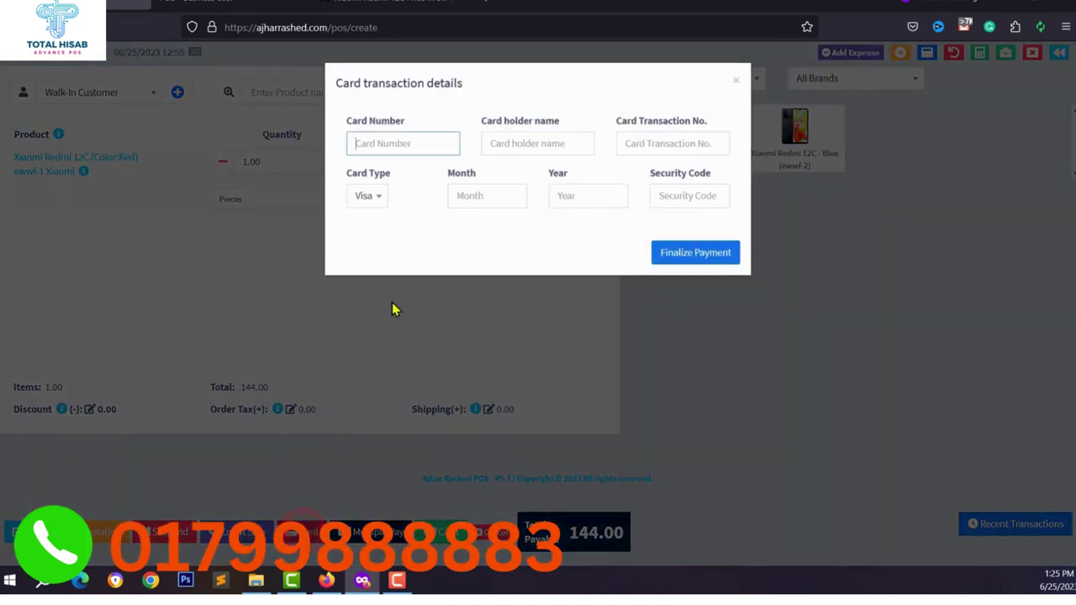
pyautogui.click(379, 133)
pyautogui.click(542, 149)
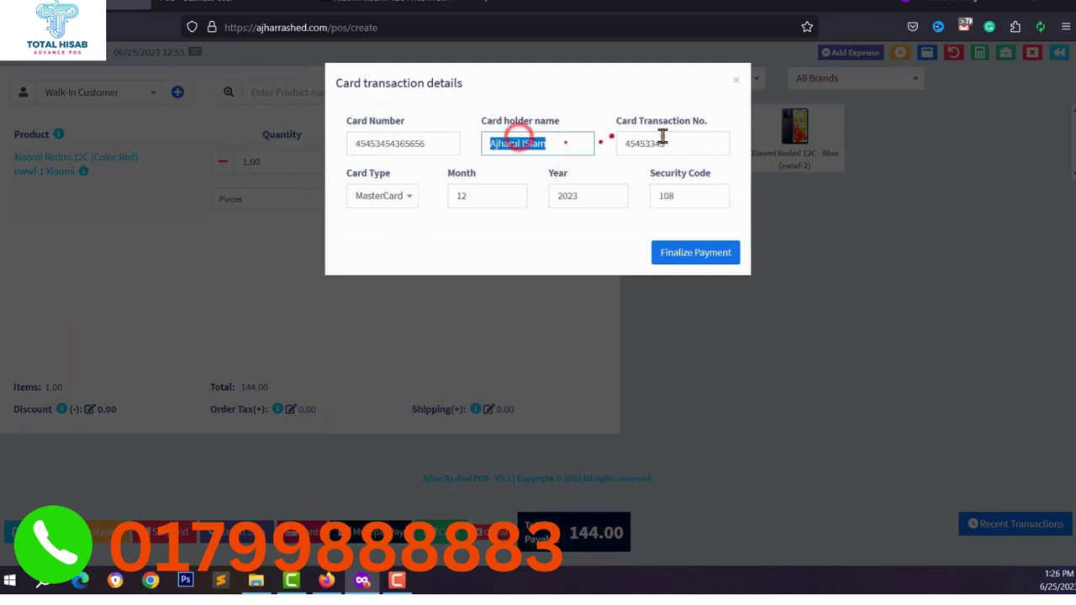
pyautogui.doubleClick(663, 143)
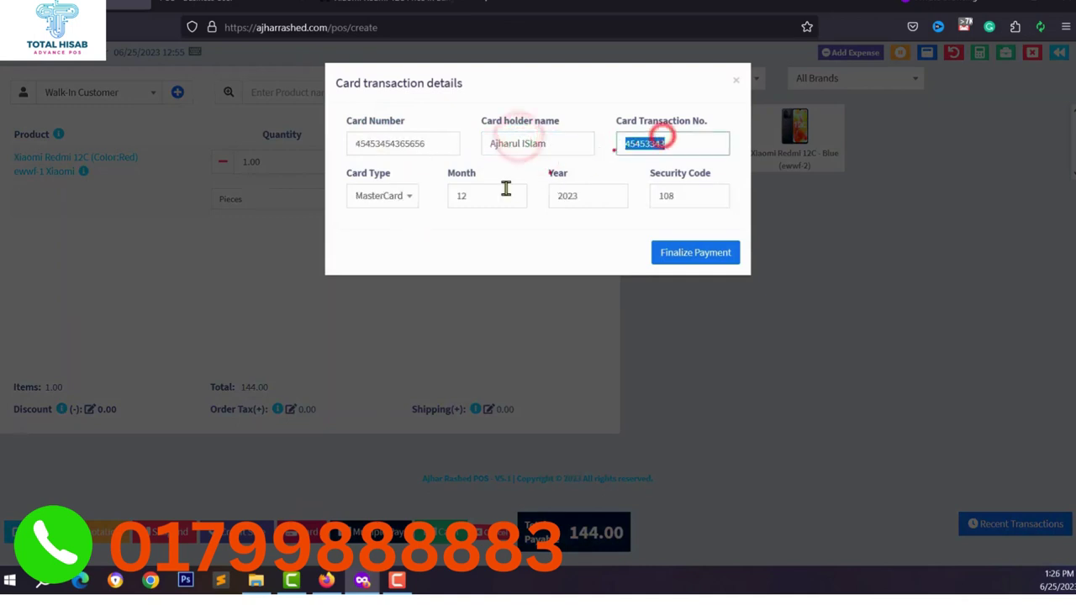
pyautogui.doubleClick(505, 192)
pyautogui.doubleClick(617, 196)
pyautogui.doubleClick(701, 197)
# Finalize the card payment and save invoice 0002 as a PDF file.
pyautogui.click(694, 252)
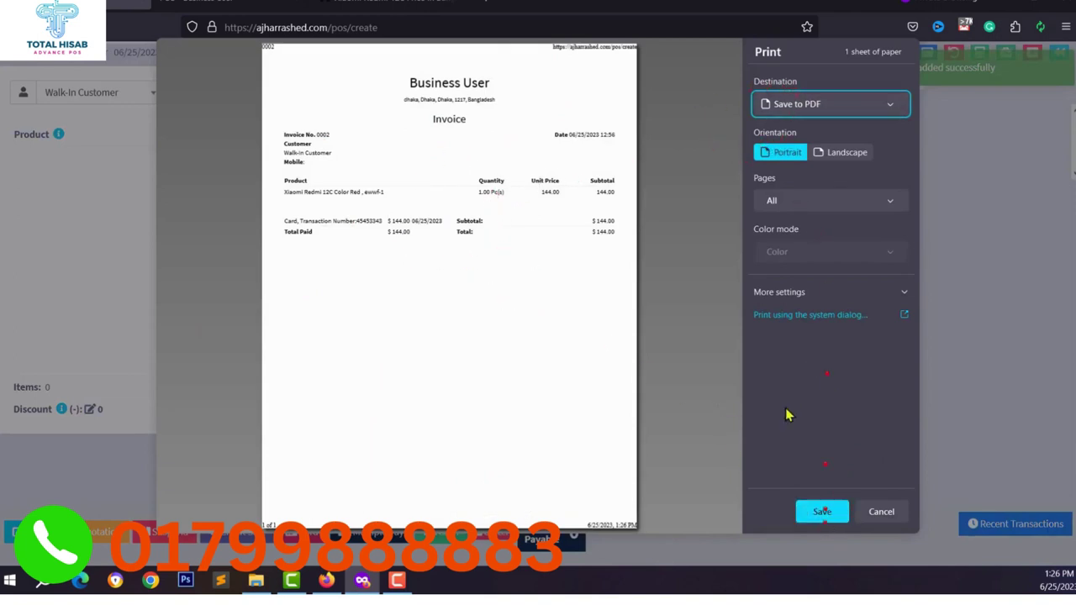
pyautogui.click(825, 515)
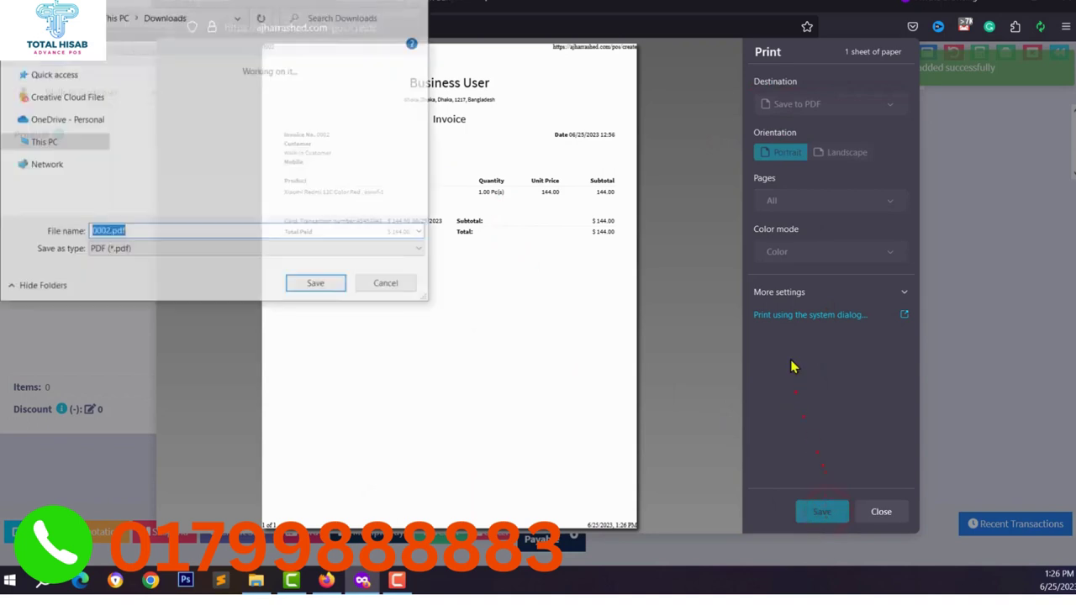
pyautogui.click(305, 281)
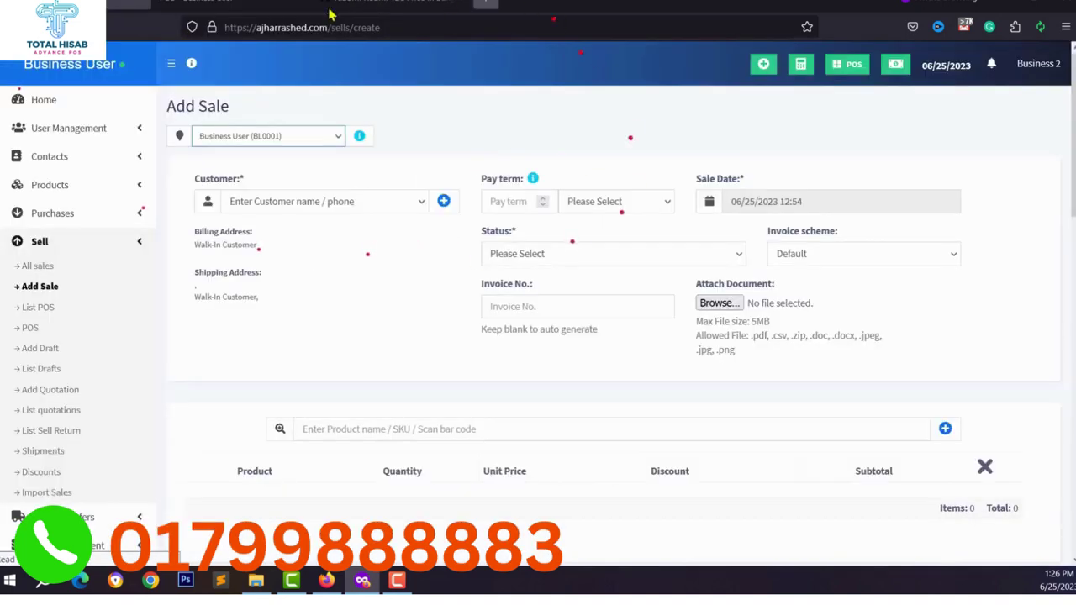
# Start a new role named Manager under User Management > Roles.
pyautogui.scroll(-4, 48, 192)
pyautogui.scroll(4, 46, 181)
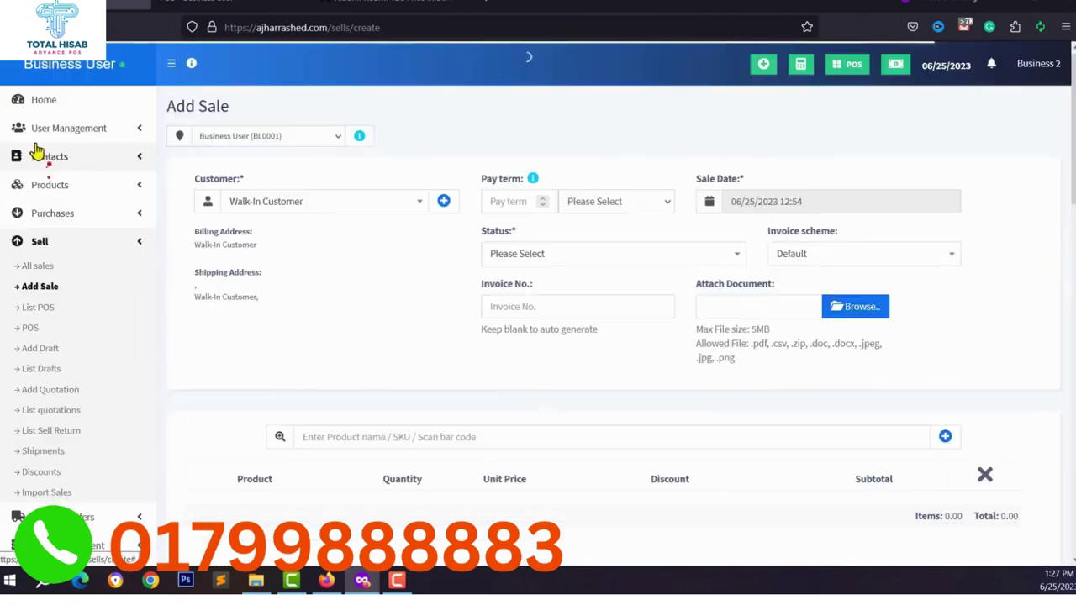
pyautogui.click(61, 132)
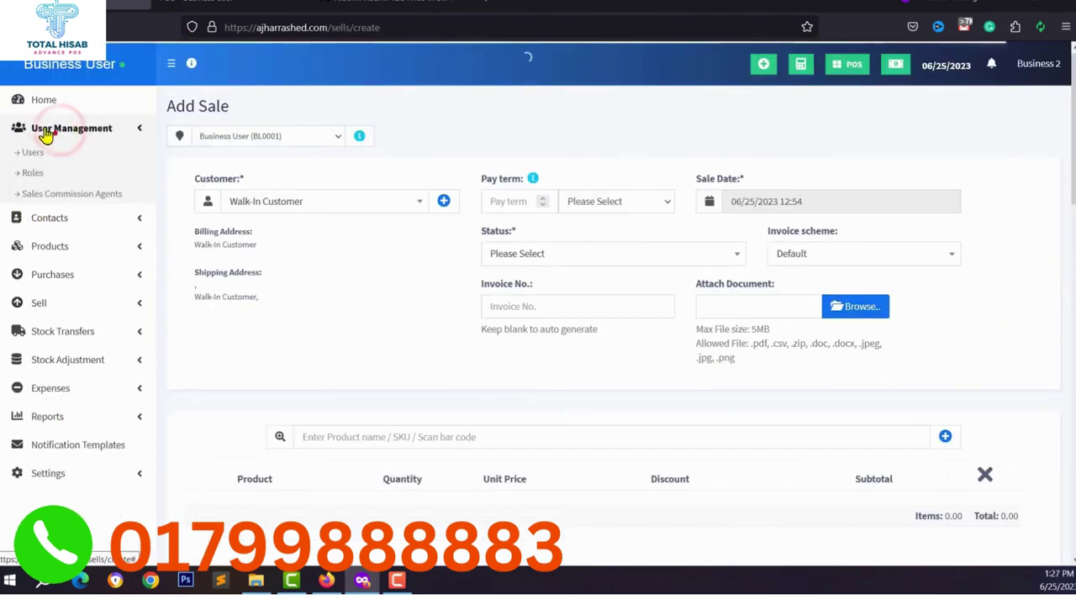
pyautogui.click(34, 177)
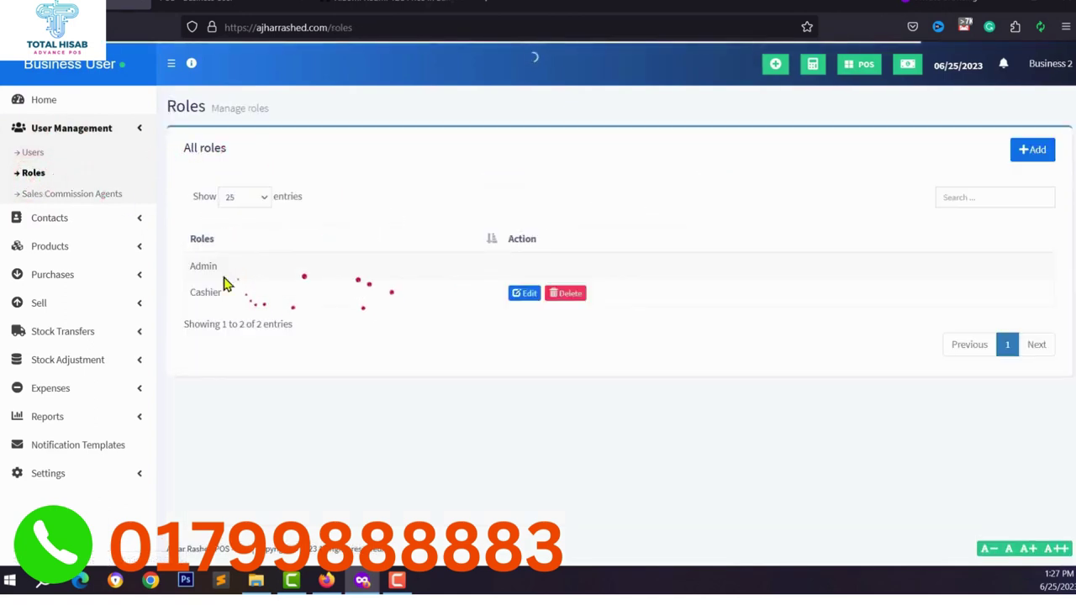
pyautogui.click(1033, 154)
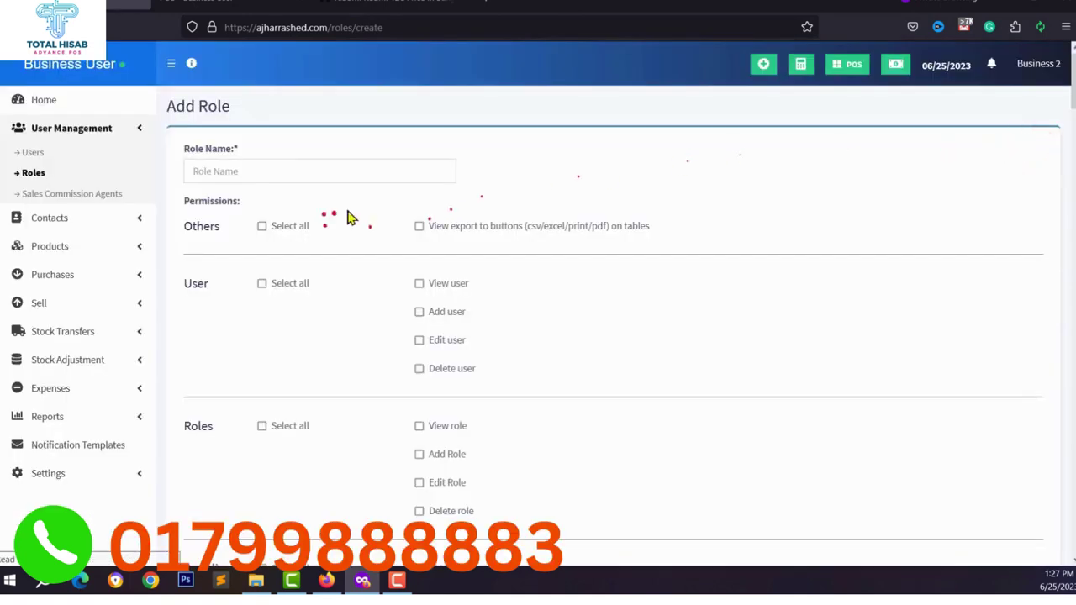
pyautogui.click(288, 174)
pyautogui.write('Manager')
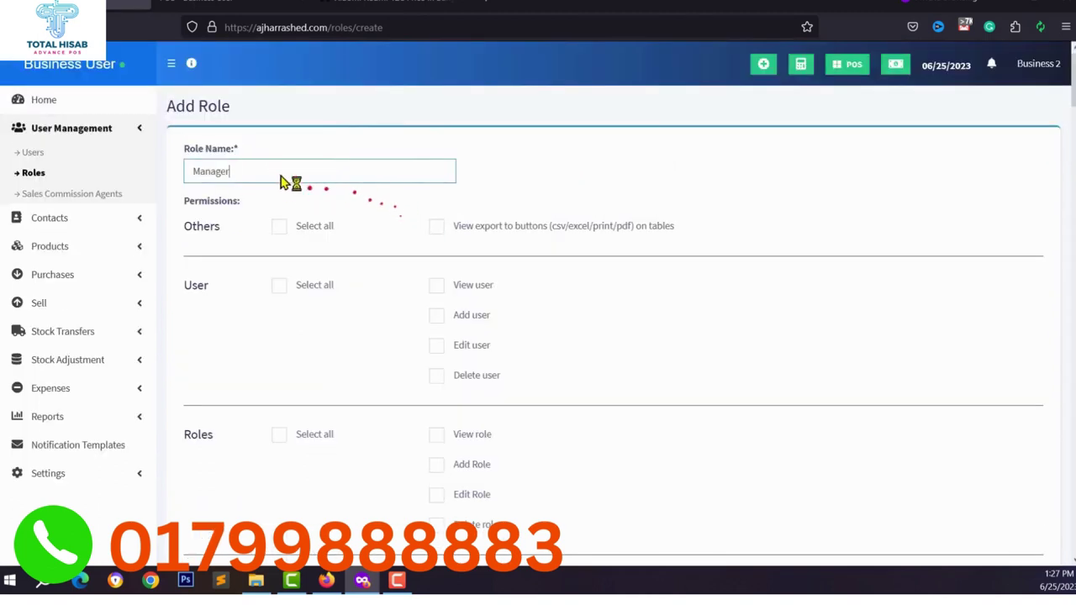
# Grant the Manager role all Customer and Product permissions and save it.
pyautogui.scroll(-2, 459, 311)
pyautogui.scroll(-4, 460, 311)
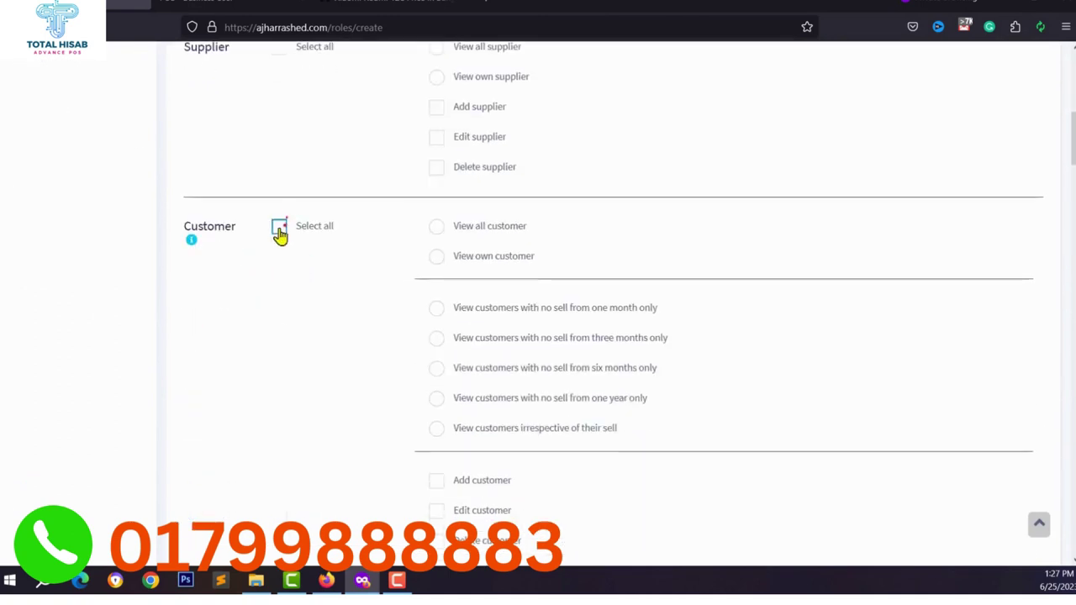
pyautogui.click(279, 226)
pyautogui.scroll(-1, 445, 244)
pyautogui.click(436, 168)
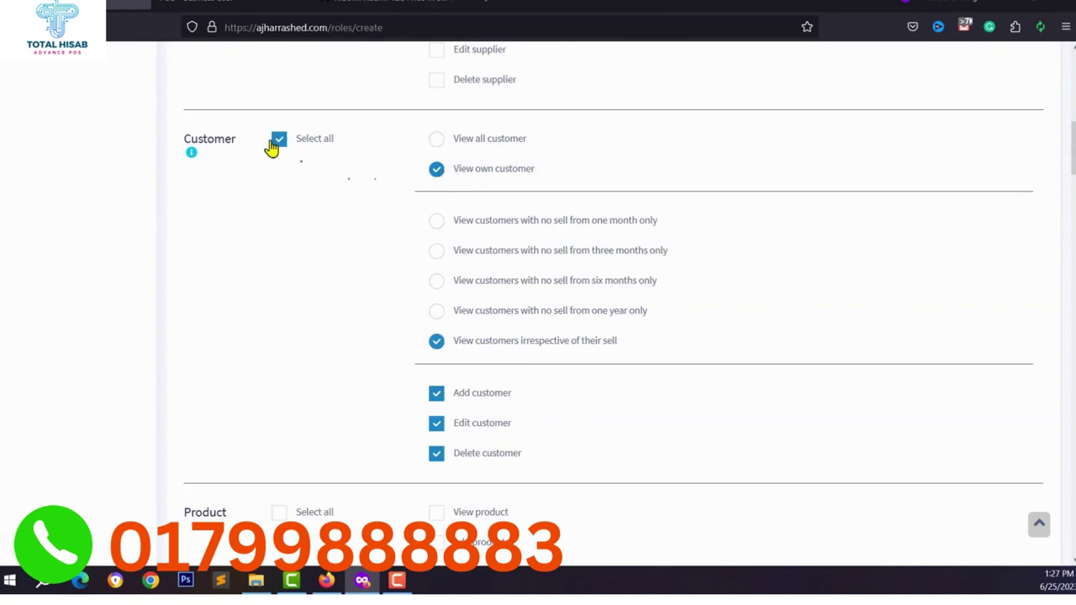
pyautogui.scroll(-4, 519, 169)
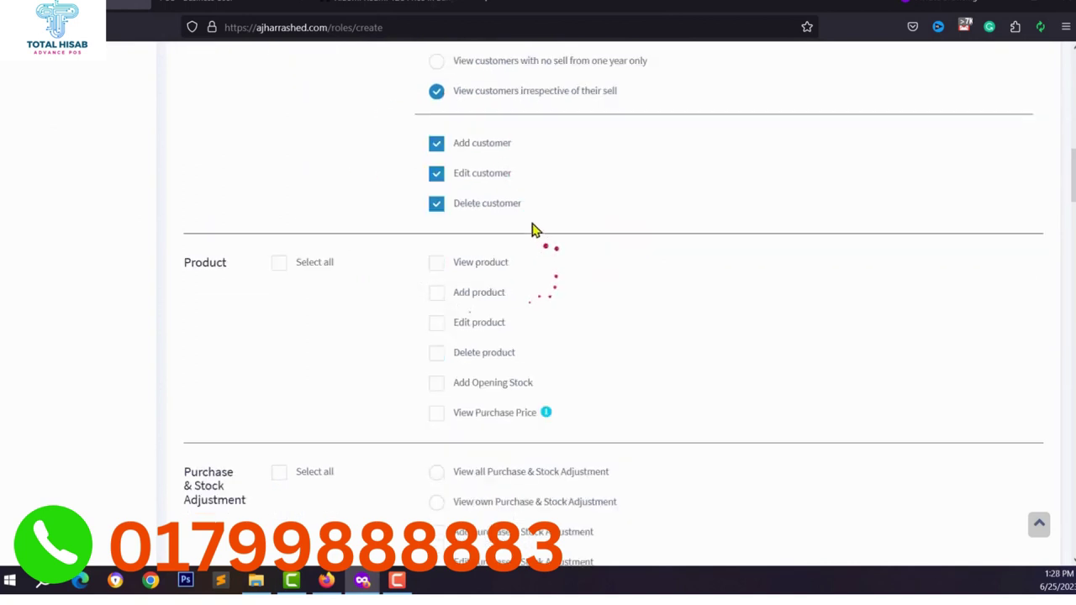
pyautogui.scroll(1, 480, 221)
pyautogui.scroll(-2, 463, 228)
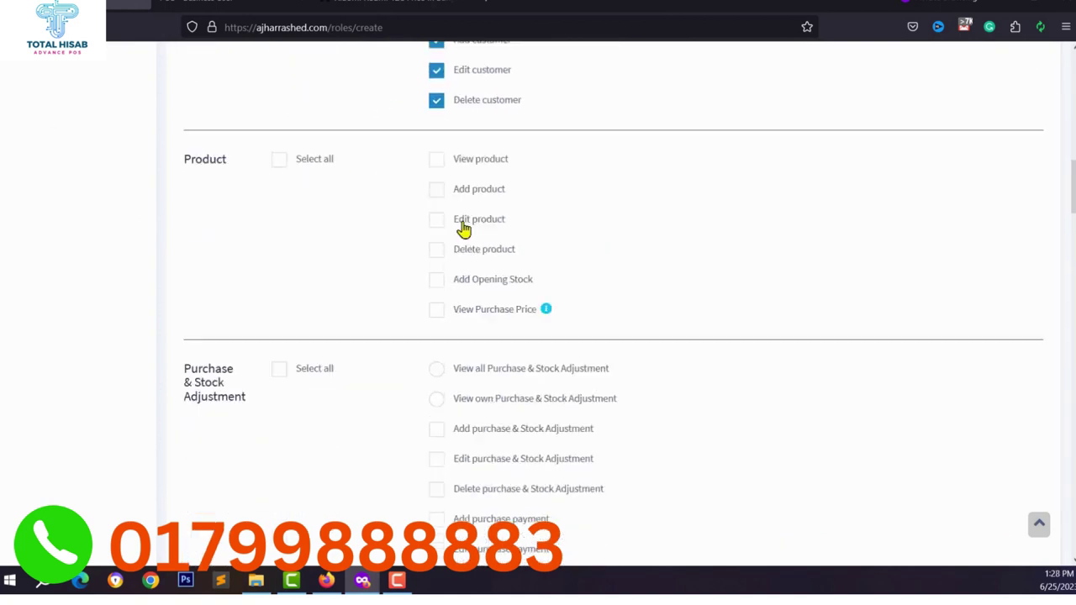
pyautogui.click(279, 152)
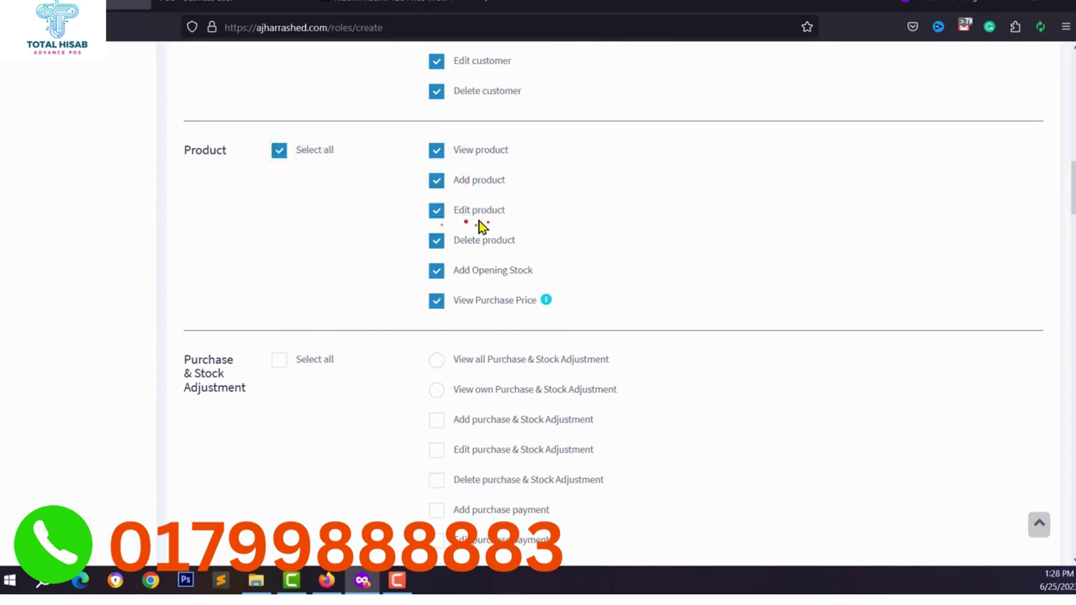
pyautogui.scroll(-15, 443, 252)
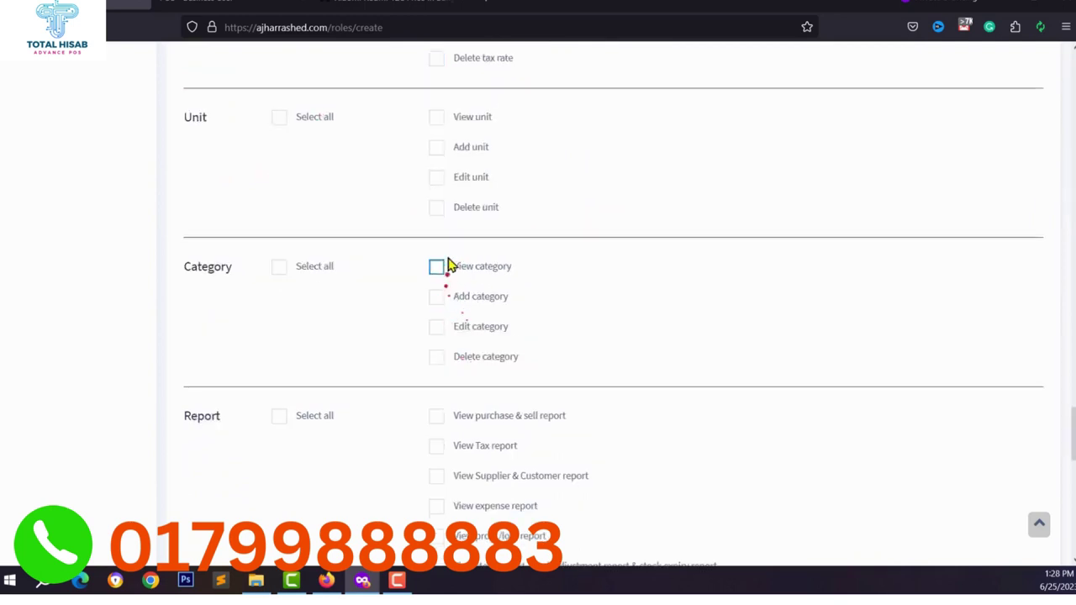
pyautogui.scroll(-6, 464, 339)
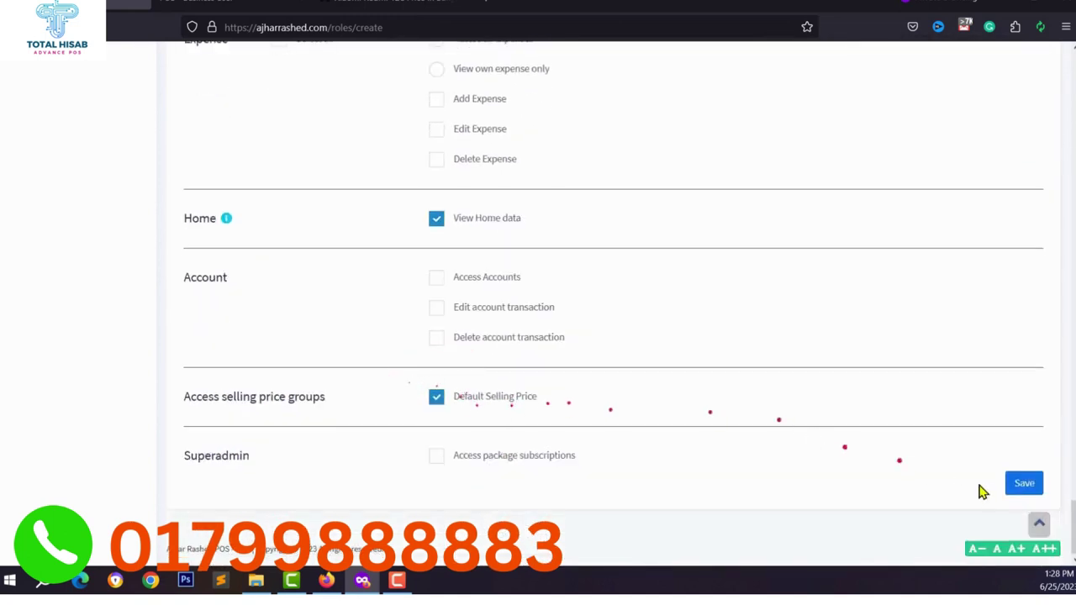
pyautogui.click(1023, 483)
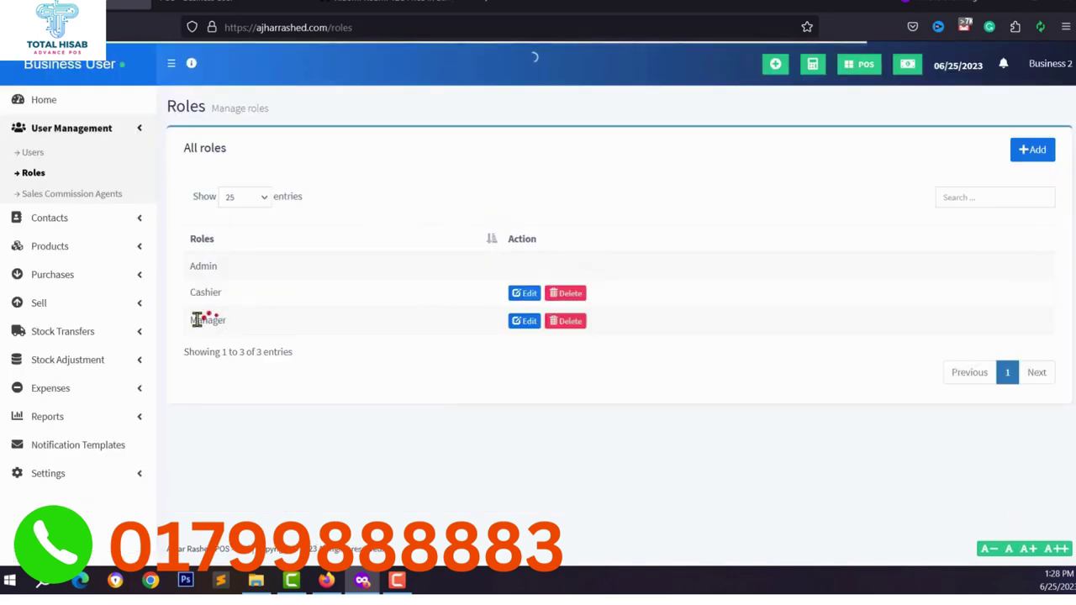
pyautogui.click(196, 319)
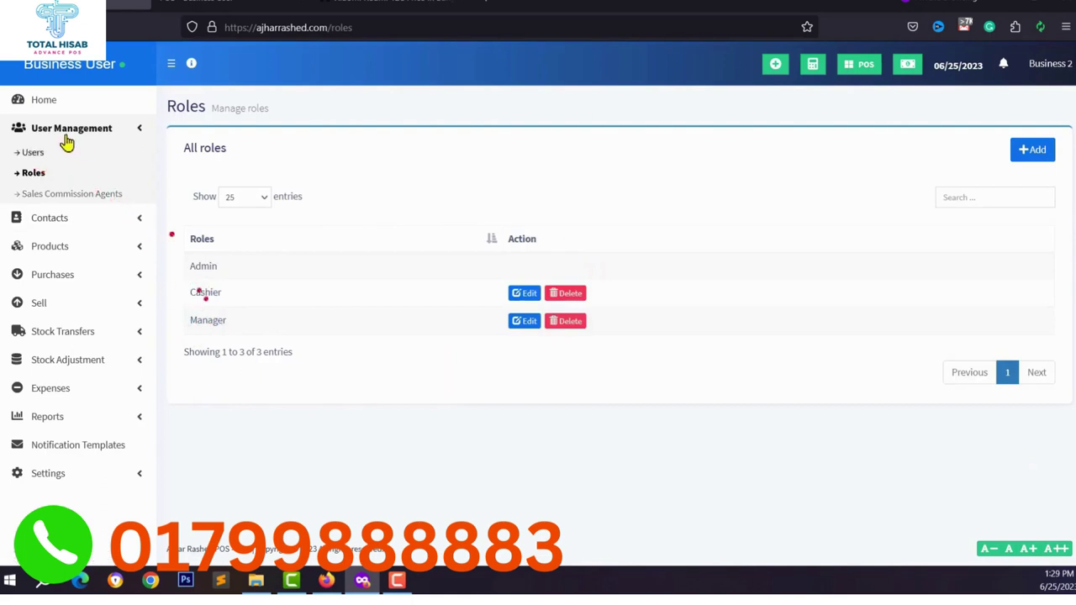
# Start a new user with first name Cashier and fill in an e-mail address.
pyautogui.click(38, 153)
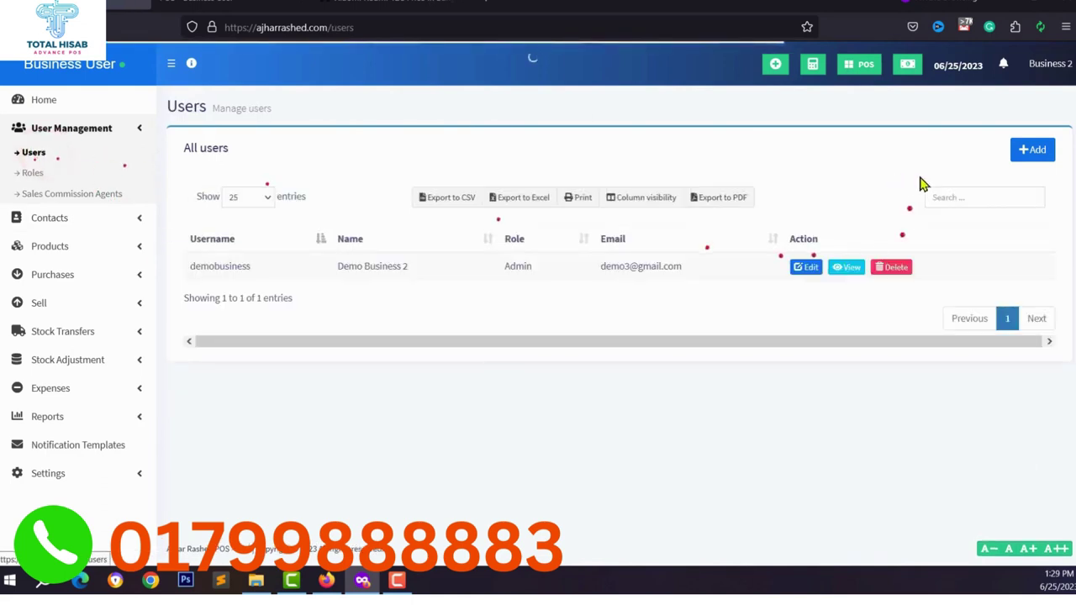
pyautogui.click(1033, 151)
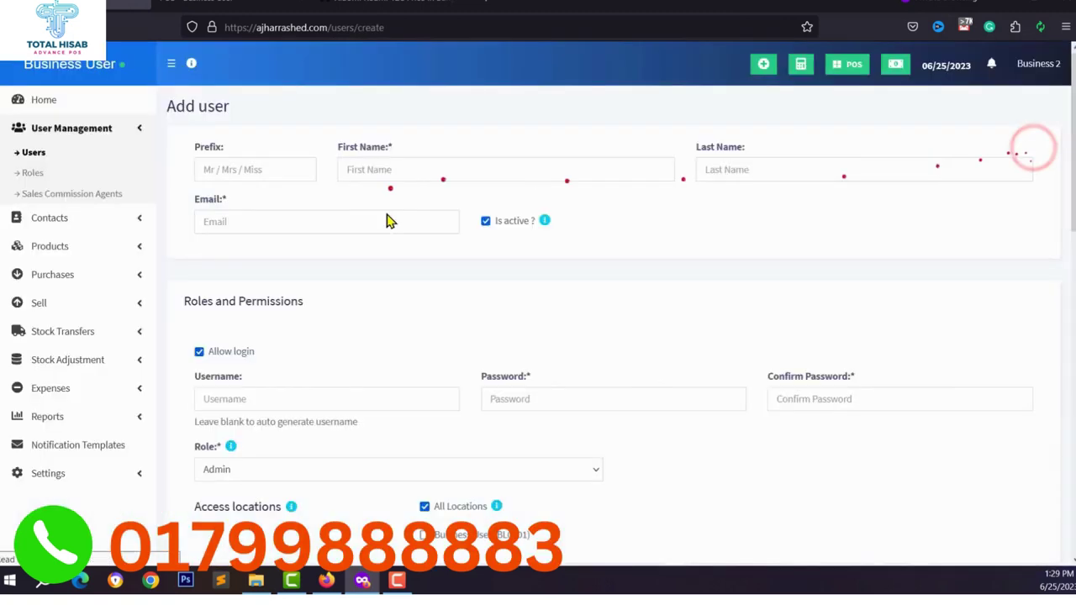
pyautogui.click(222, 167)
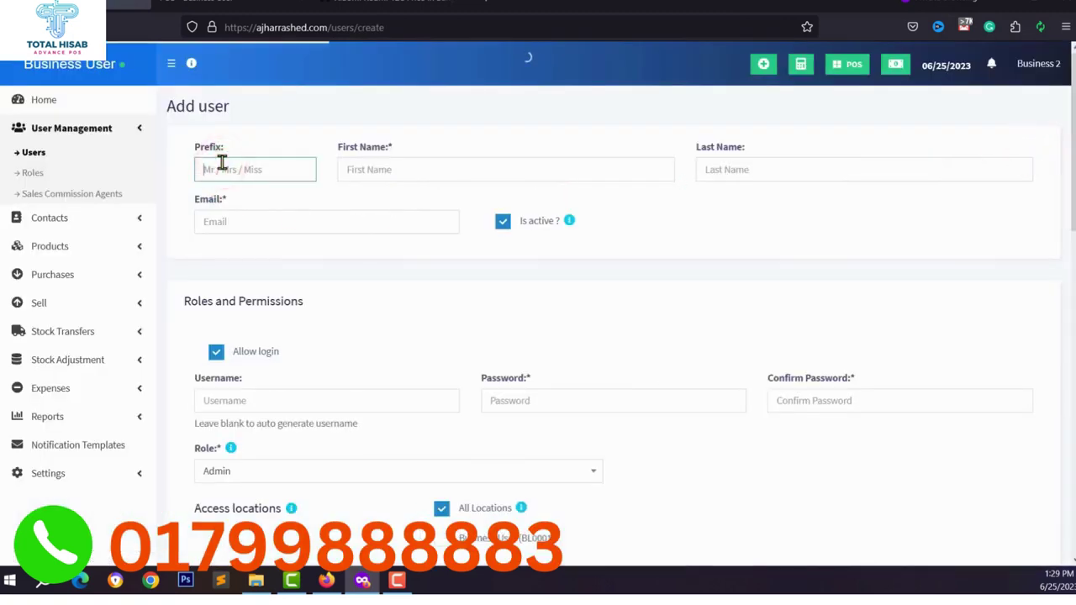
pyautogui.click(408, 170)
pyautogui.write('Cashier')
pyautogui.click(272, 221)
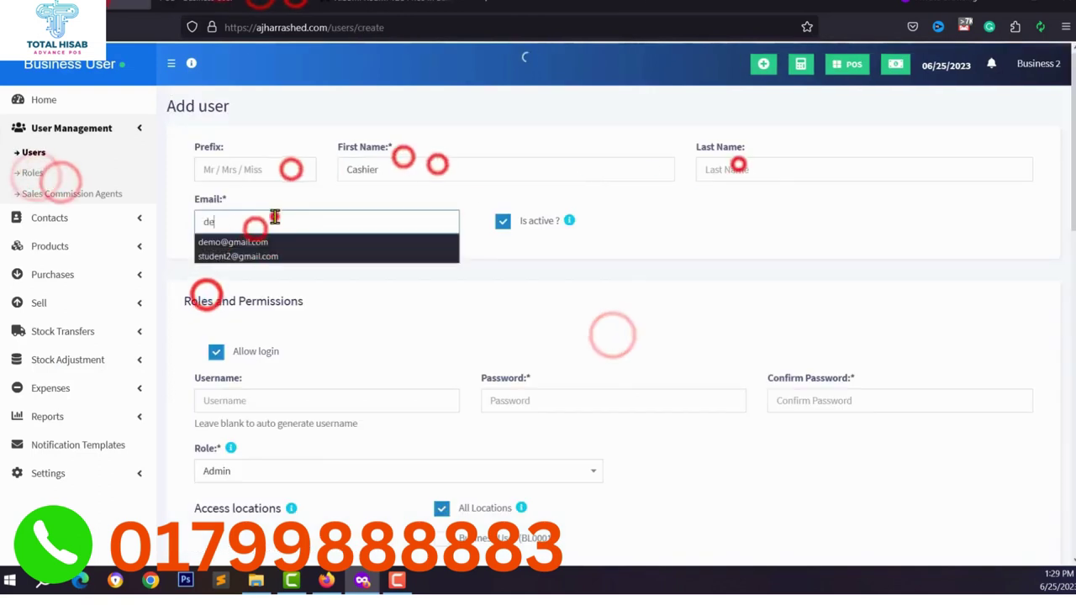
# Set the login username to Cashier and enter the account password.
pyautogui.scroll(-2, 300, 215)
pyautogui.scroll(1, 170, 136)
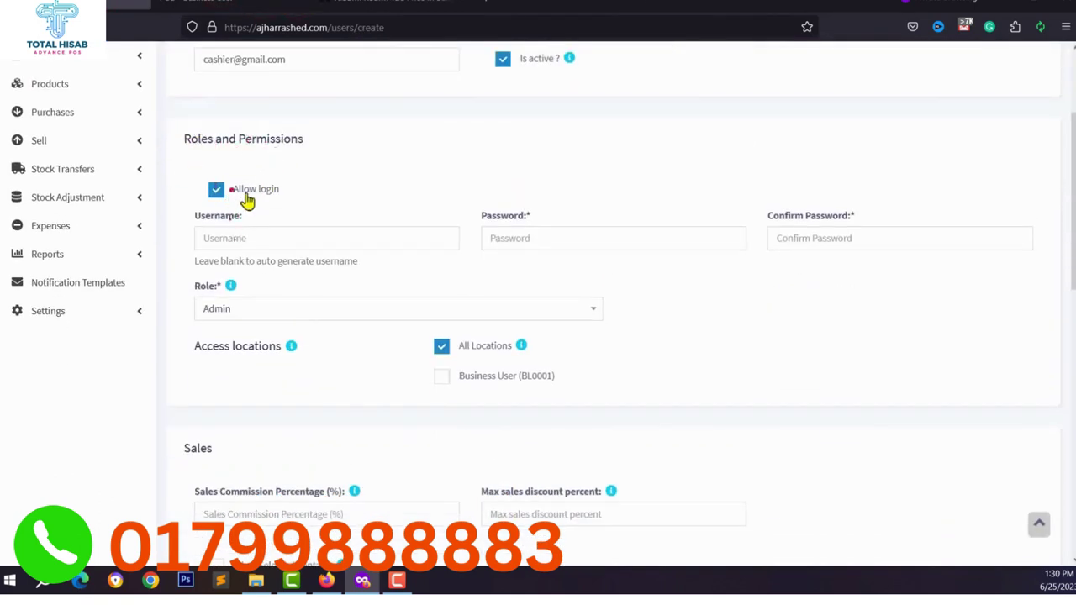
pyautogui.click(235, 238)
pyautogui.write('Cashier')
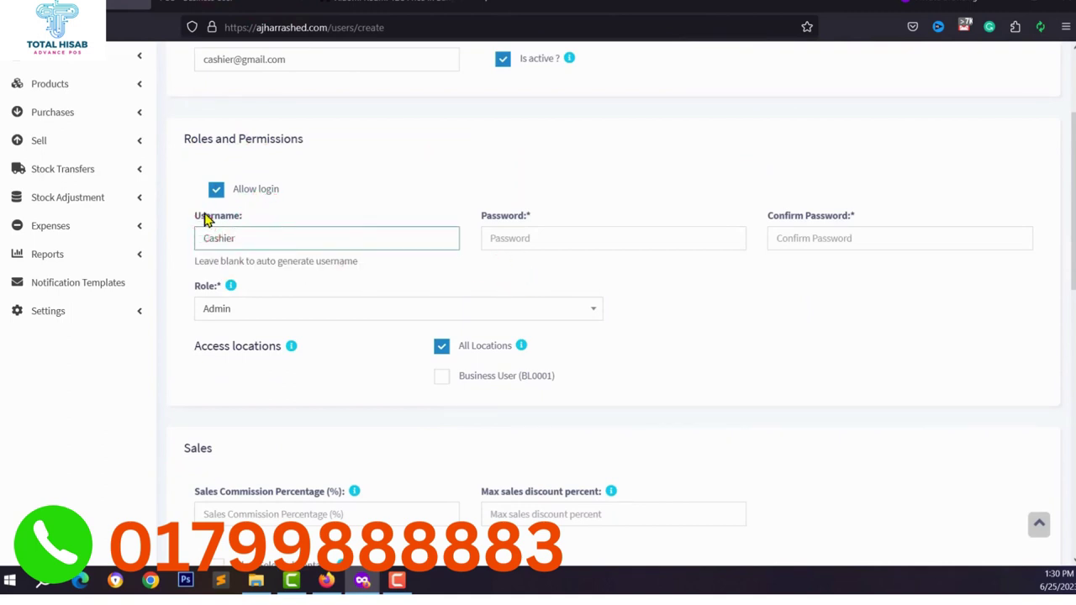
pyautogui.click(559, 237)
pyautogui.write('123456')
pyautogui.press('Tab')
pyautogui.write('123456')
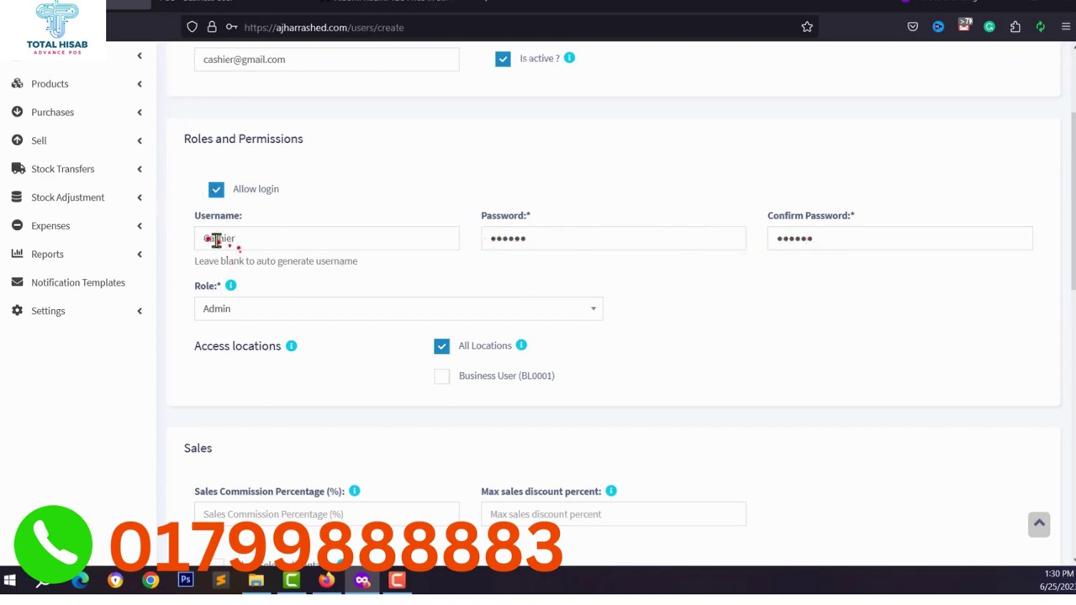
# Assign the Cashier role and set a sales commission of 1%.
pyautogui.scroll(-2, 247, 319)
pyautogui.click(276, 246)
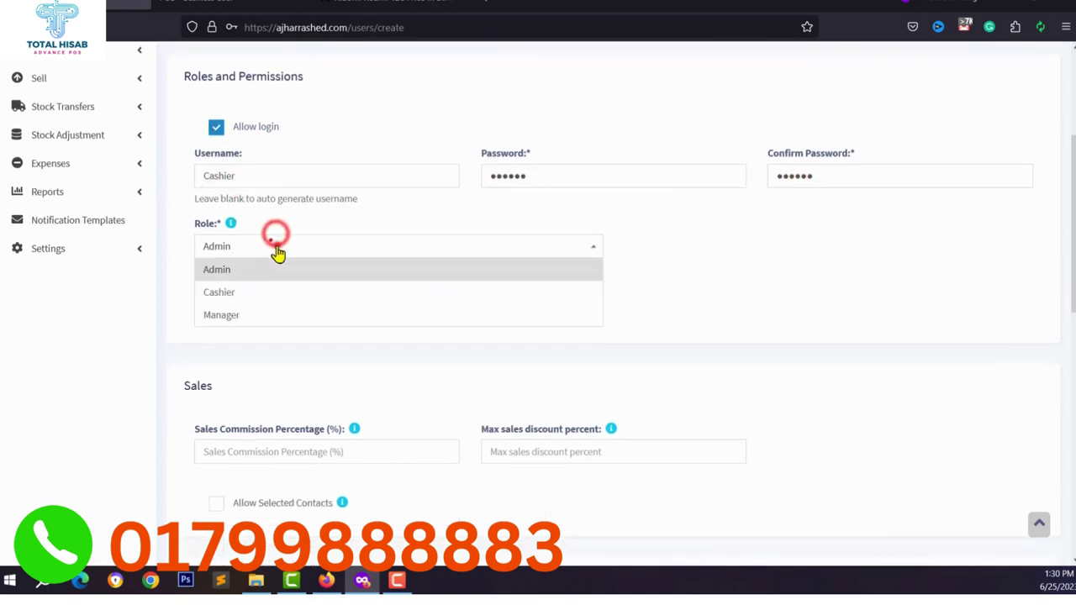
pyautogui.click(224, 292)
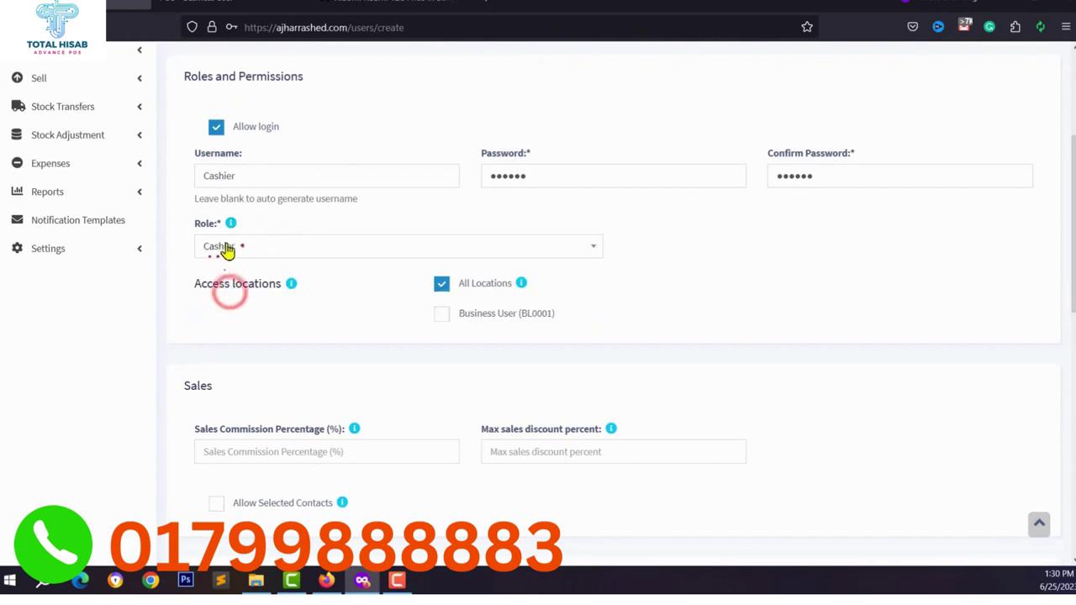
pyautogui.scroll(-1, 188, 248)
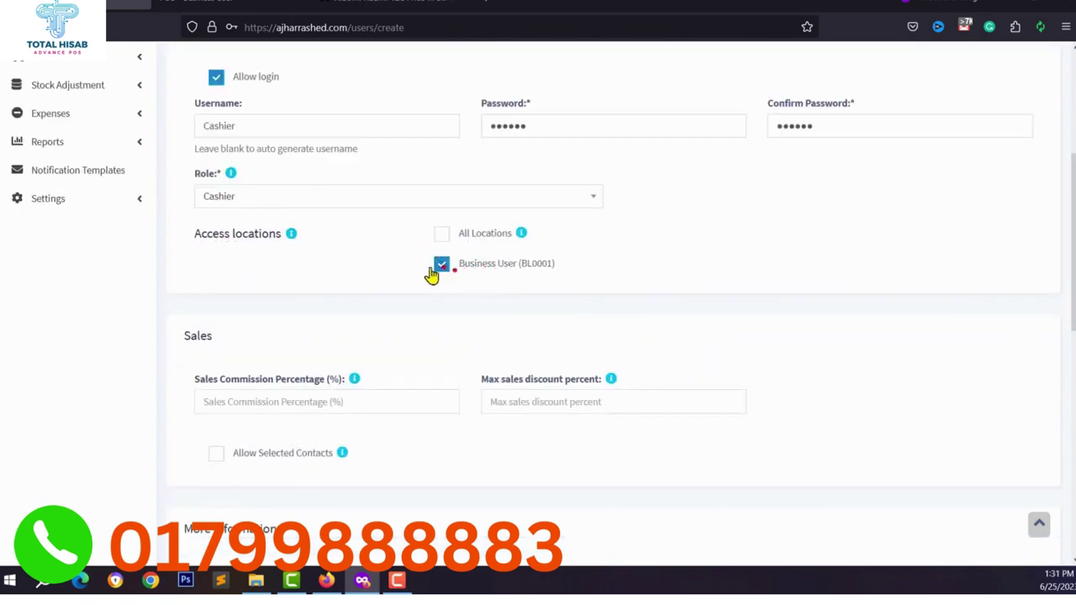
pyautogui.scroll(-3, 431, 275)
pyautogui.click(196, 247)
pyautogui.scroll(1, 173, 216)
pyautogui.scroll(-1, 216, 221)
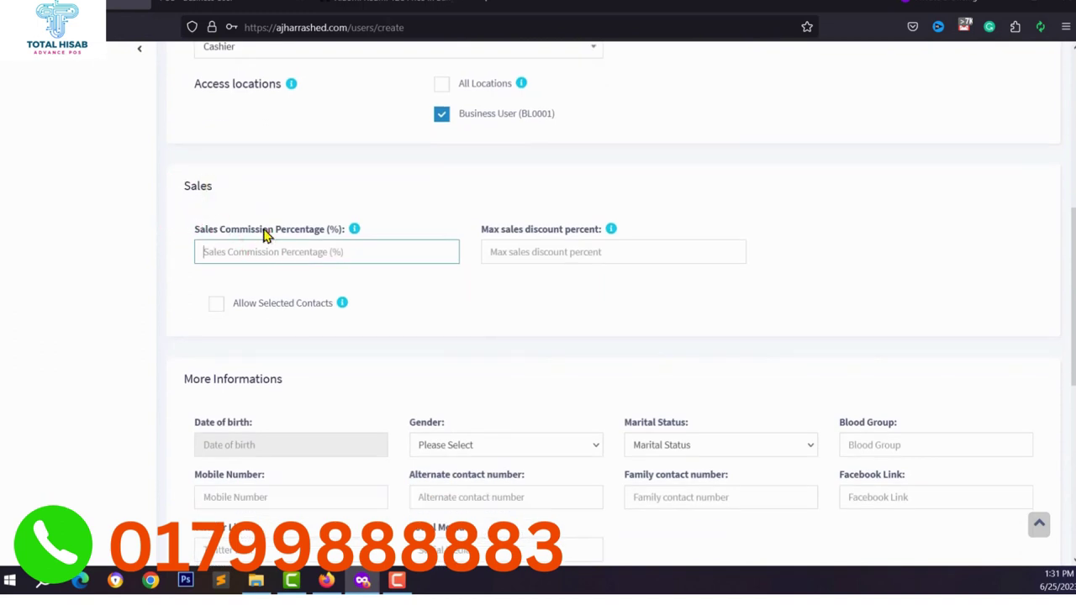
pyautogui.write('1')
# Scroll past Bank Details and save the Cashier user account.
pyautogui.scroll(-3, 271, 267)
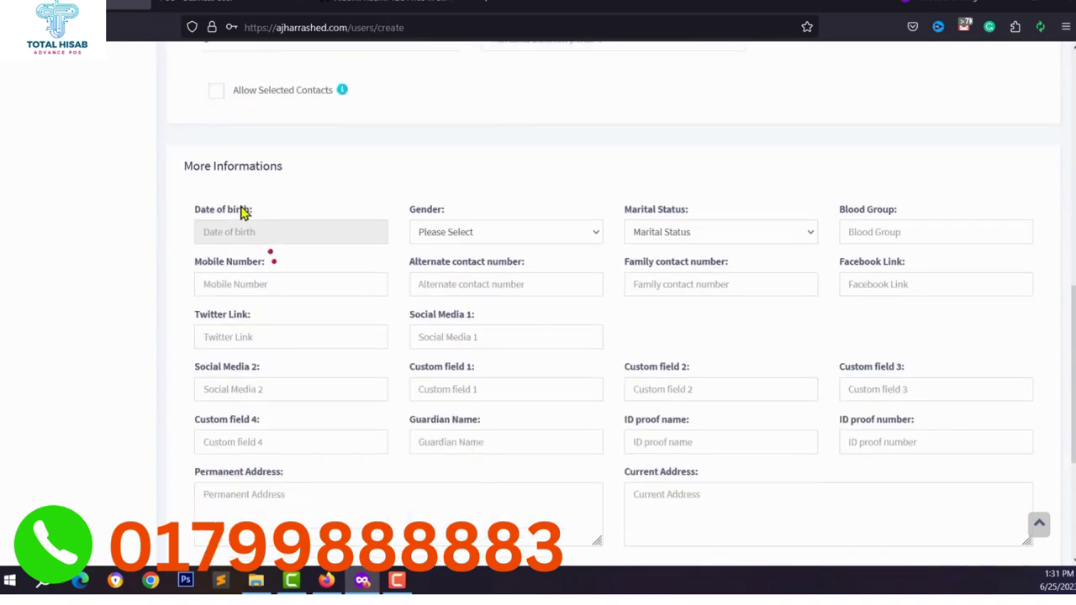
pyautogui.scroll(-3, 257, 281)
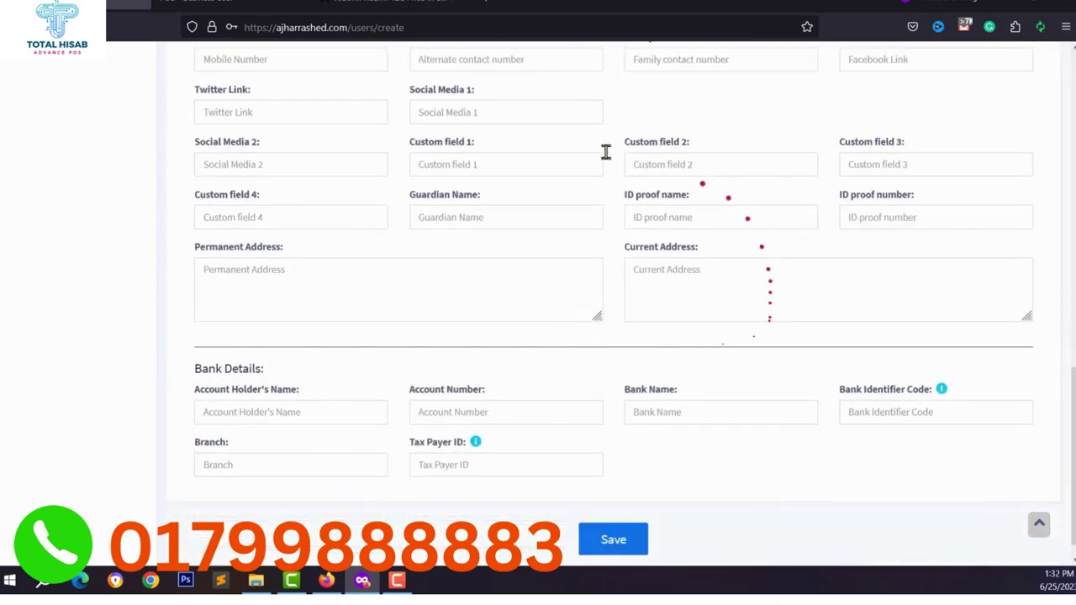
pyautogui.scroll(2, 272, 269)
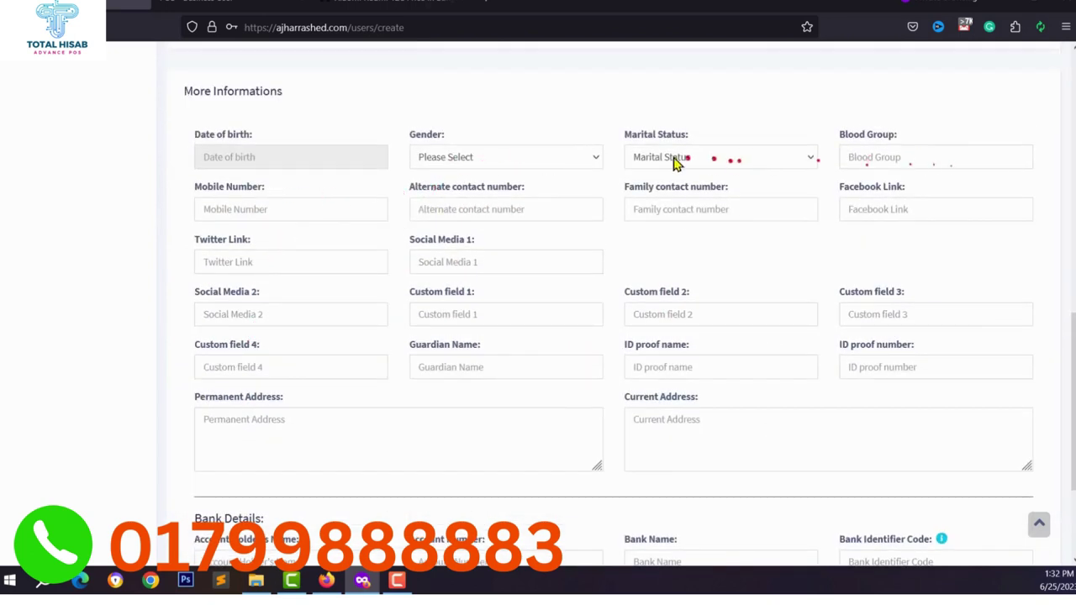
pyautogui.scroll(-1, 691, 250)
pyautogui.scroll(-1, 521, 395)
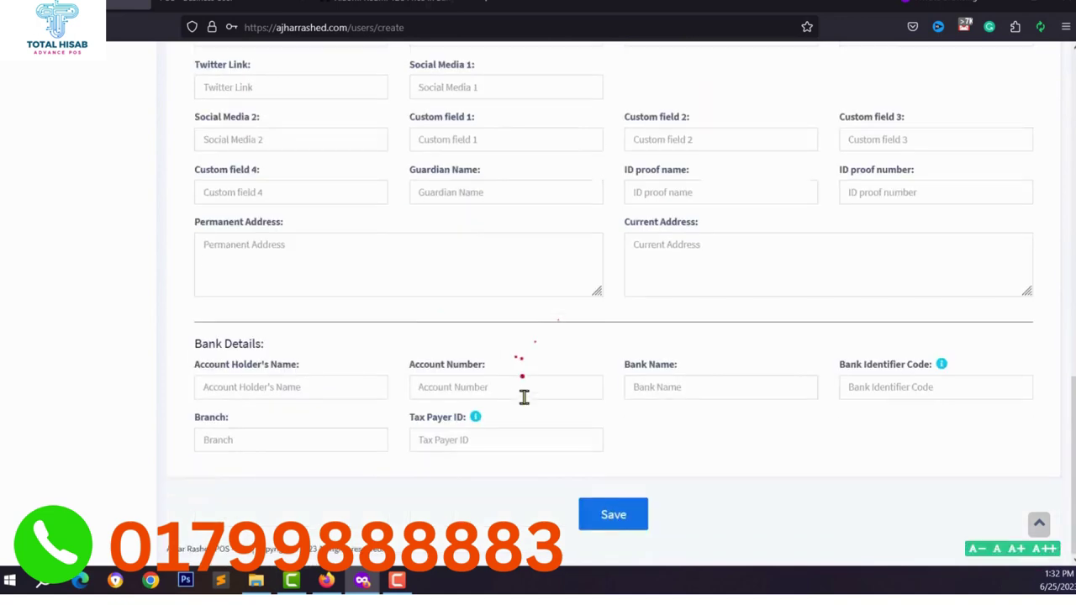
pyautogui.click(614, 517)
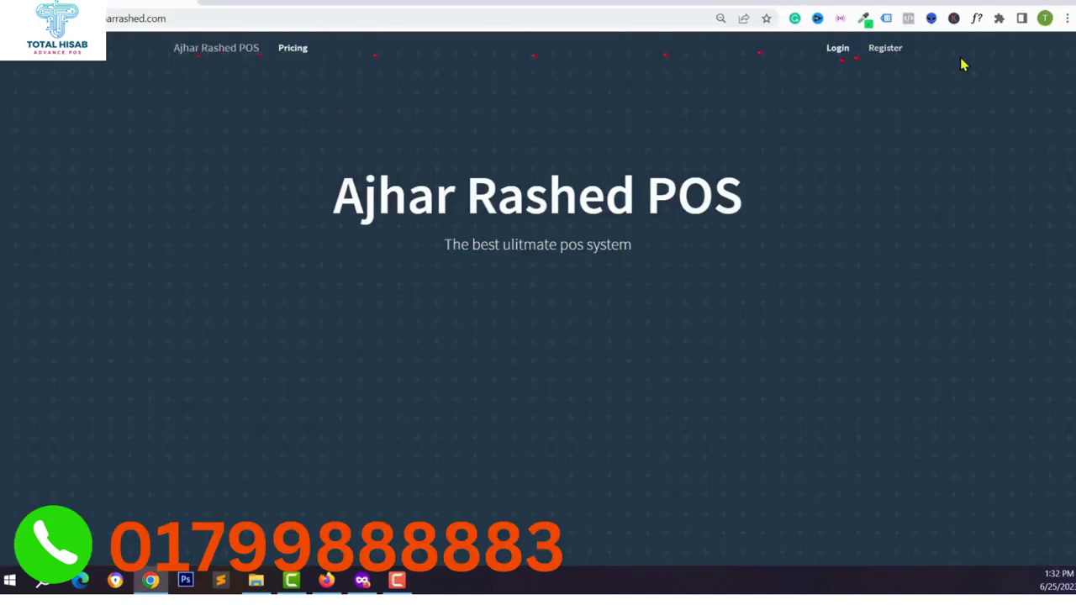
# Log in as the Cashier user and dismiss the password breach warning.
pyautogui.click(838, 48)
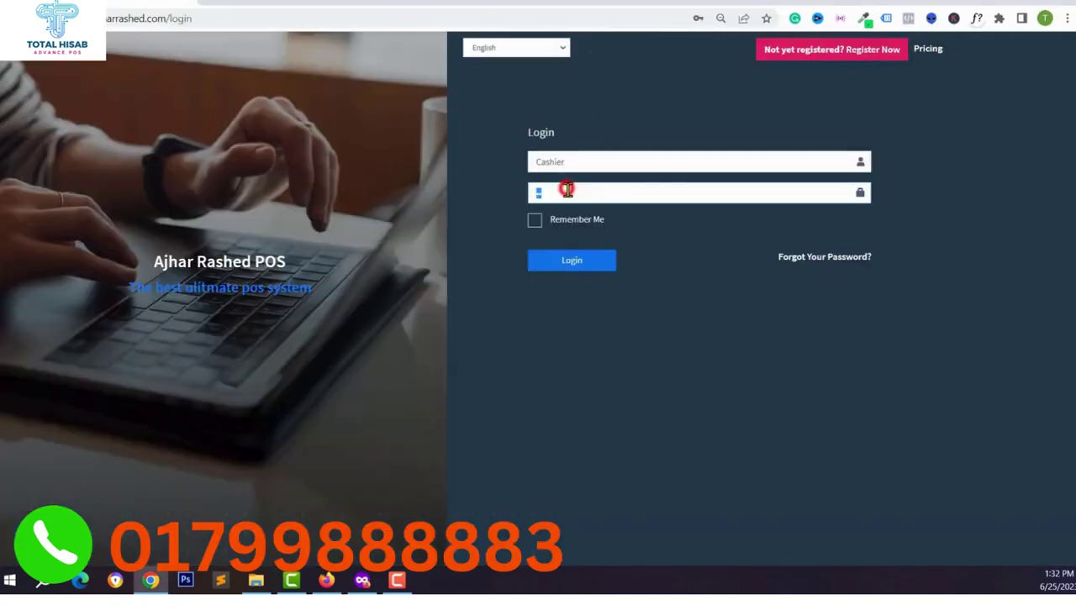
pyautogui.click(577, 161)
pyautogui.click(563, 192)
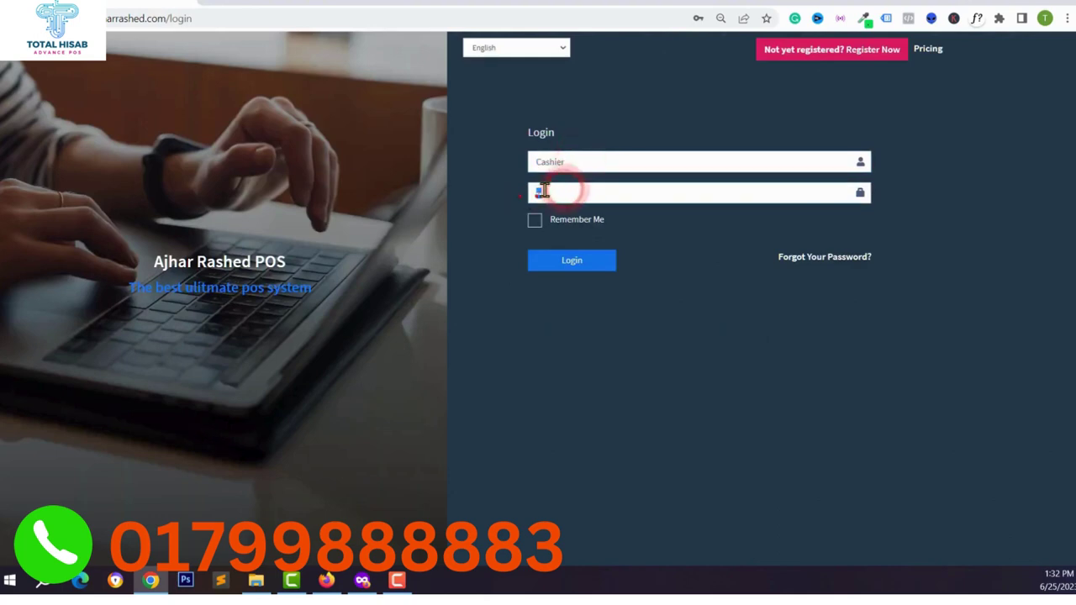
pyautogui.press('Return')
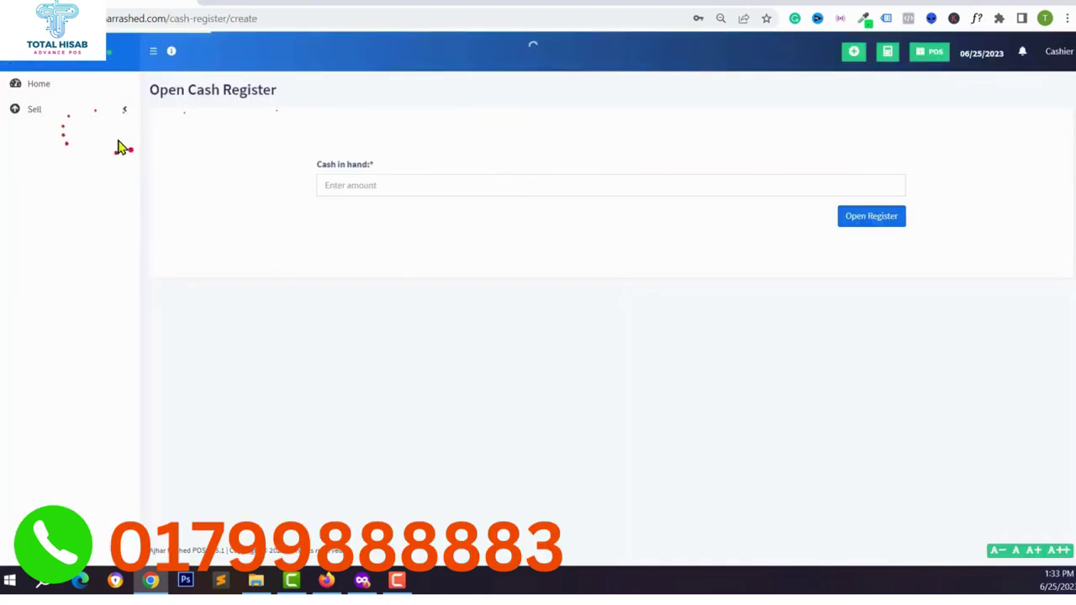
pyautogui.click(644, 209)
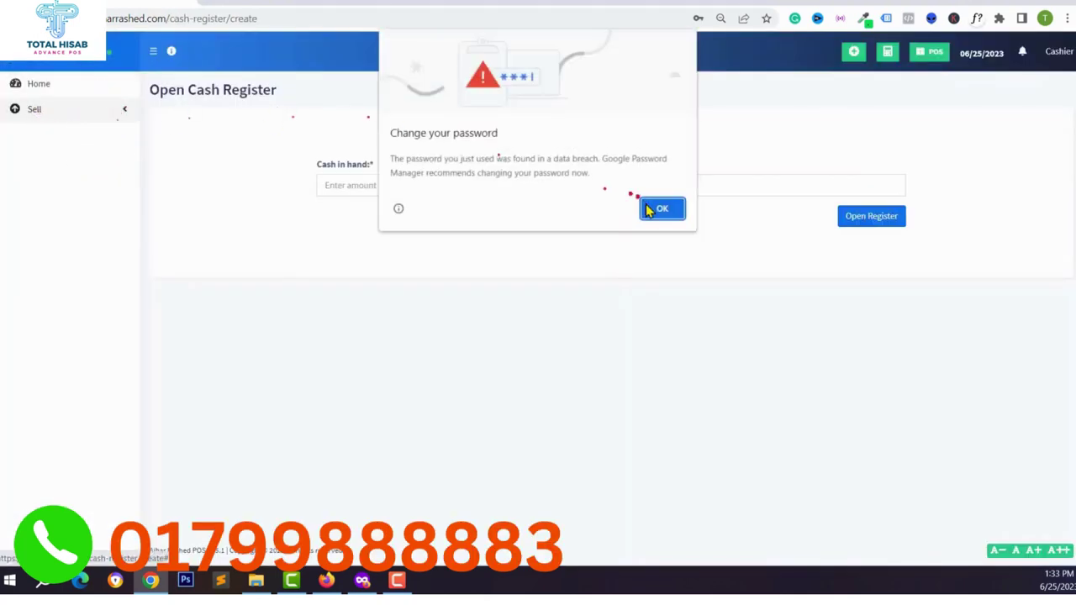
# Open the cash register with 0 cash in hand.
pyautogui.click(25, 117)
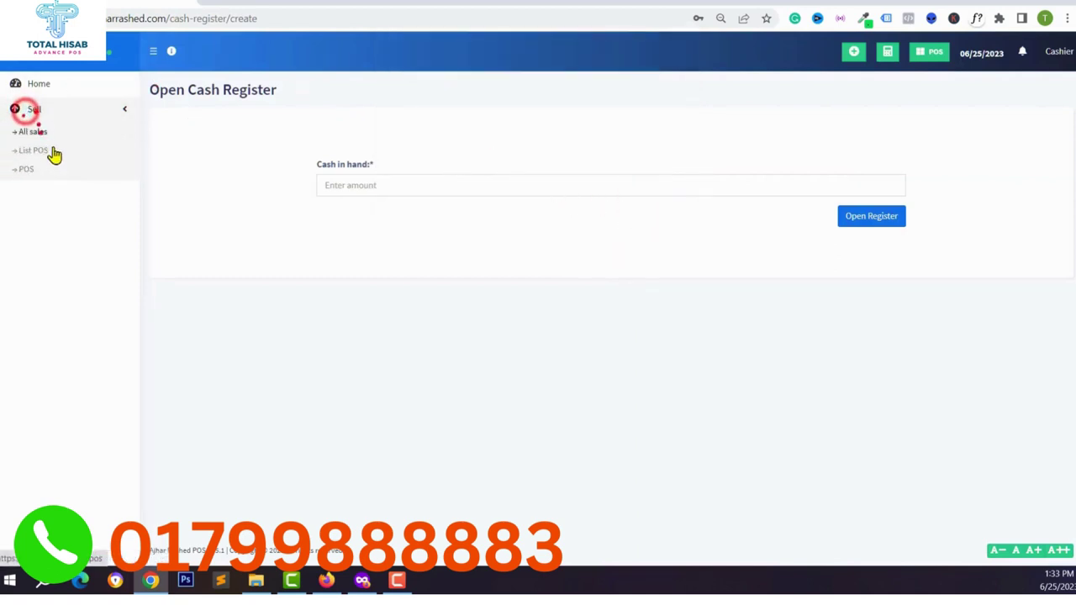
pyautogui.click(377, 186)
pyautogui.write('0')
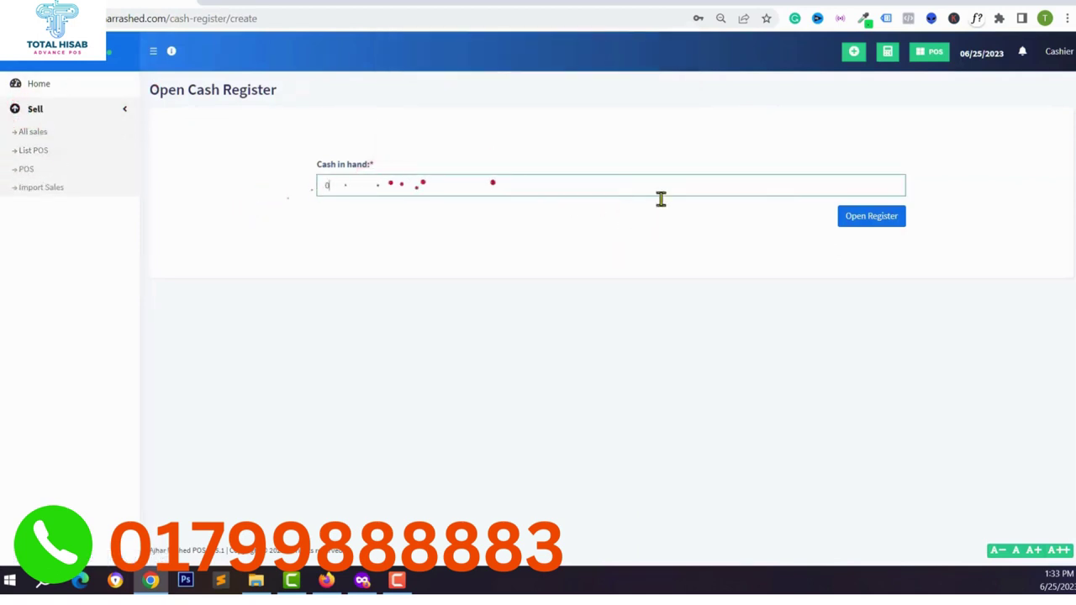
pyautogui.click(865, 216)
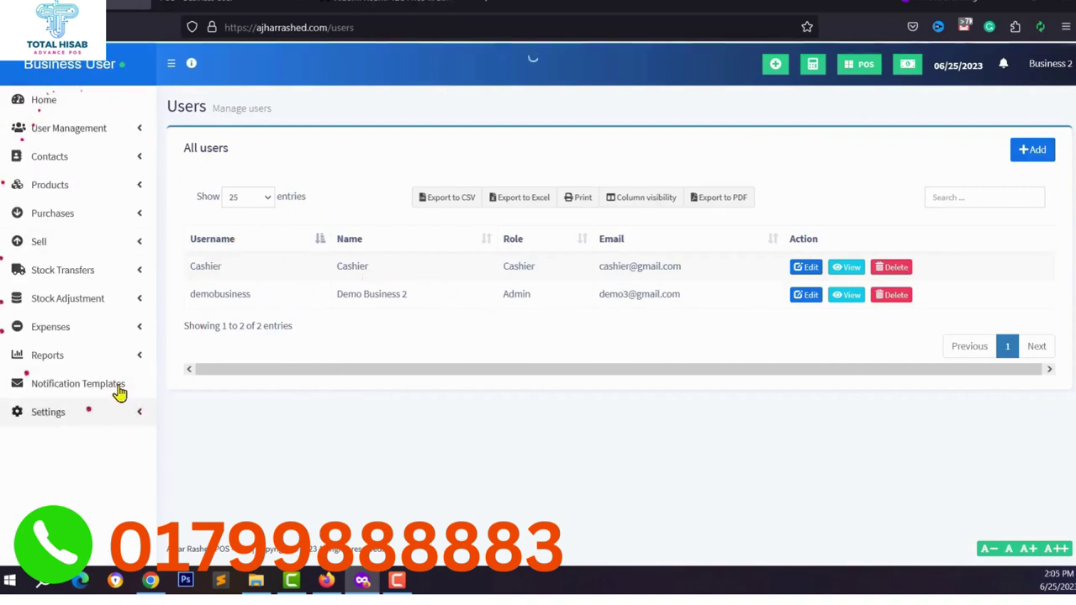
# Open Business Settings and keep the currency symbol placed before the amount.
pyautogui.click(47, 414)
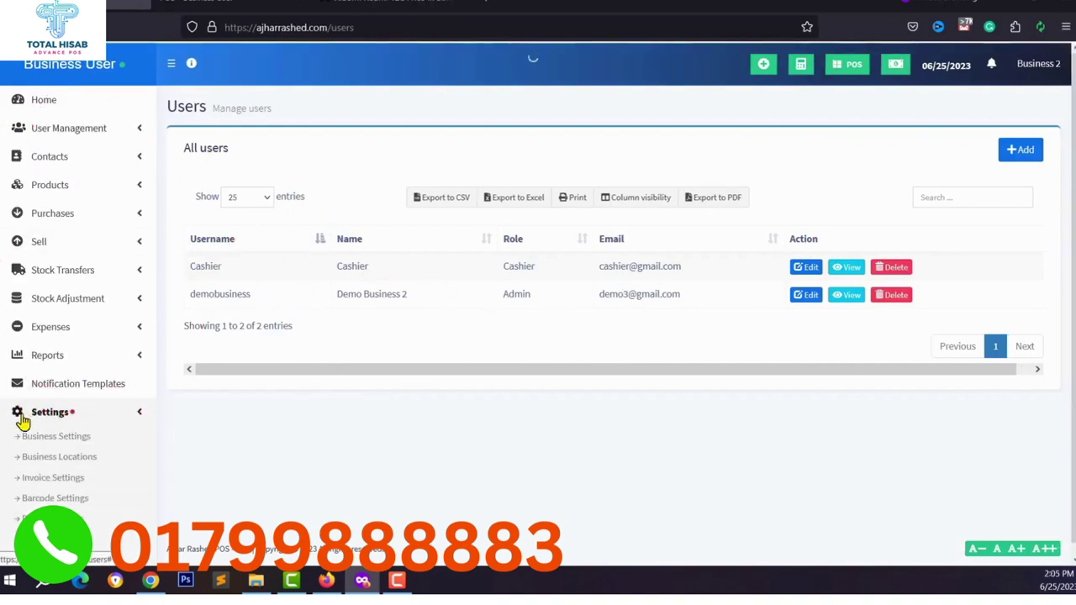
pyautogui.click(53, 437)
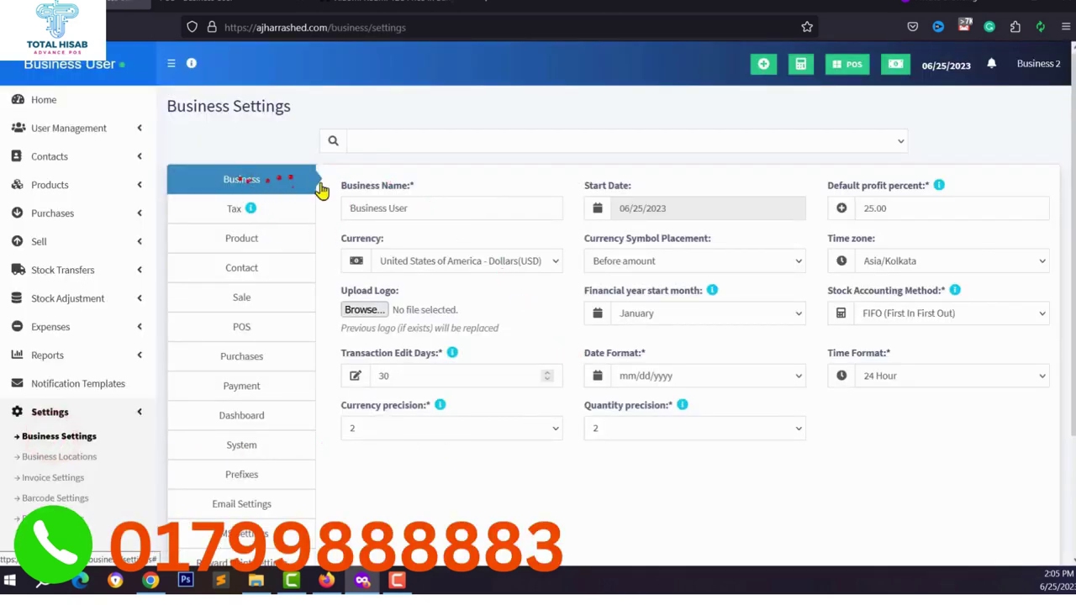
pyautogui.click(427, 207)
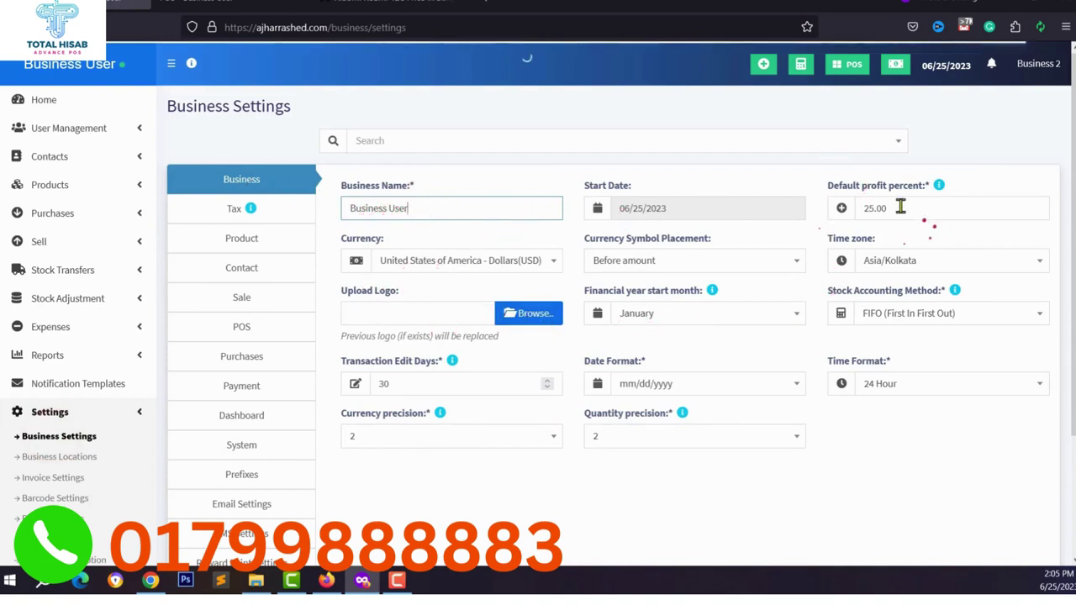
pyautogui.doubleClick(874, 202)
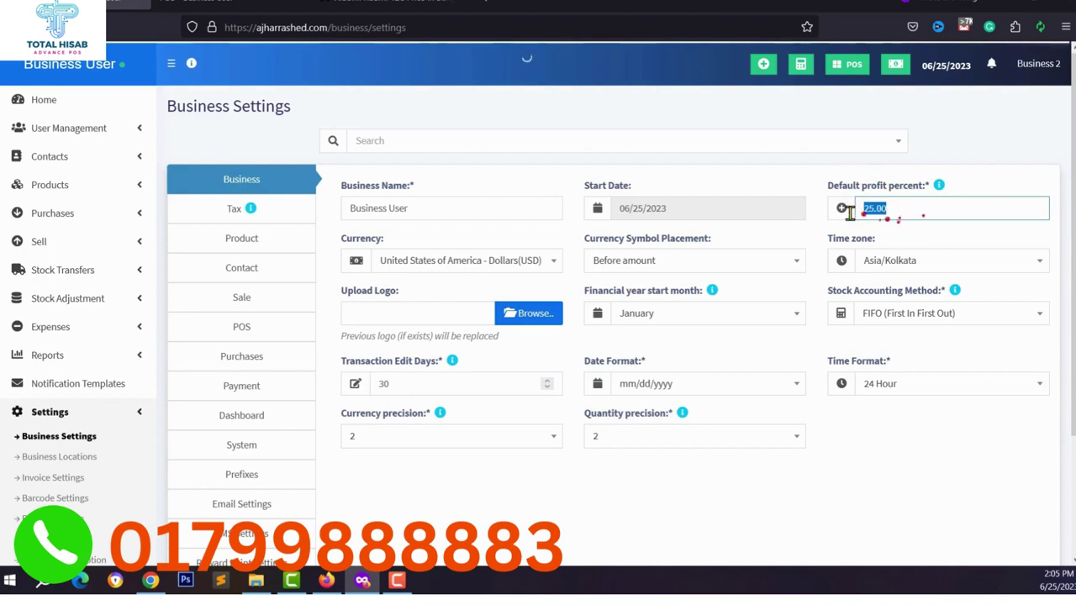
pyautogui.click(643, 267)
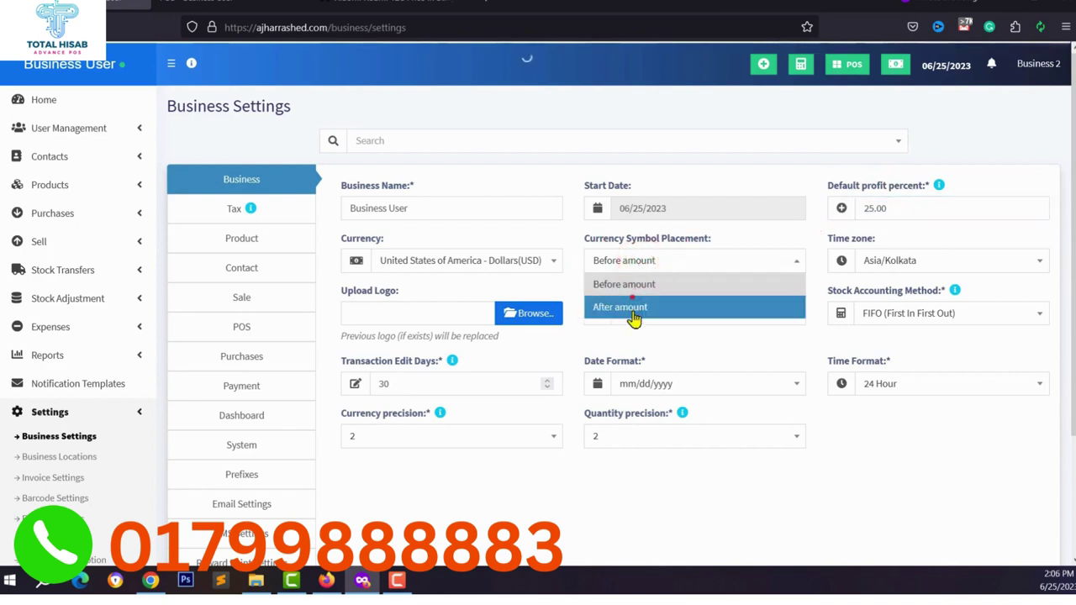
pyautogui.click(648, 263)
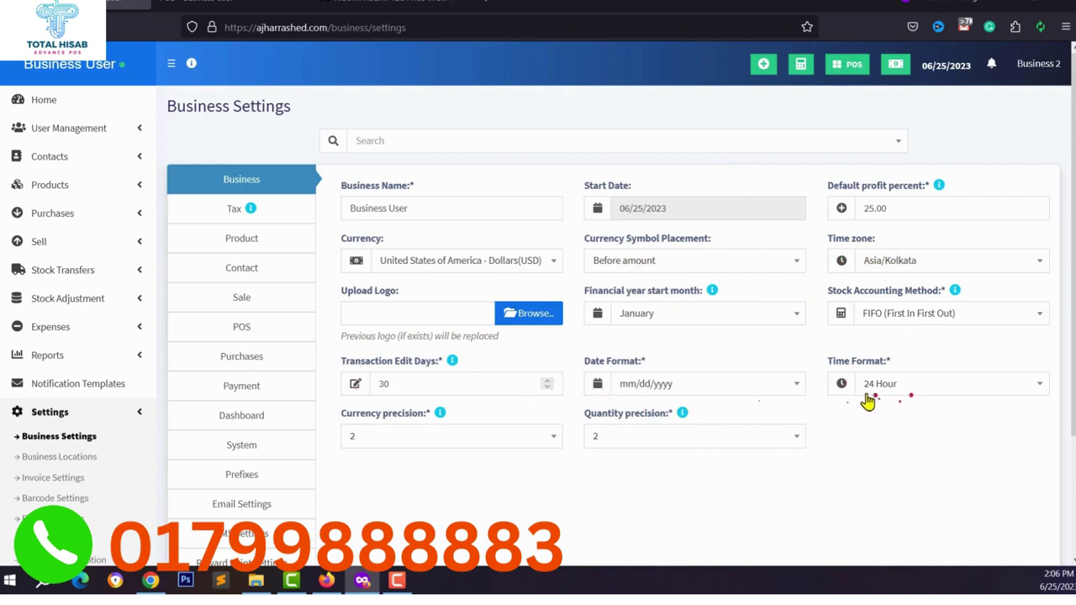
# Set the time format to 12 Hour and currency precision to 3 decimals.
pyautogui.click(903, 392)
pyautogui.click(879, 409)
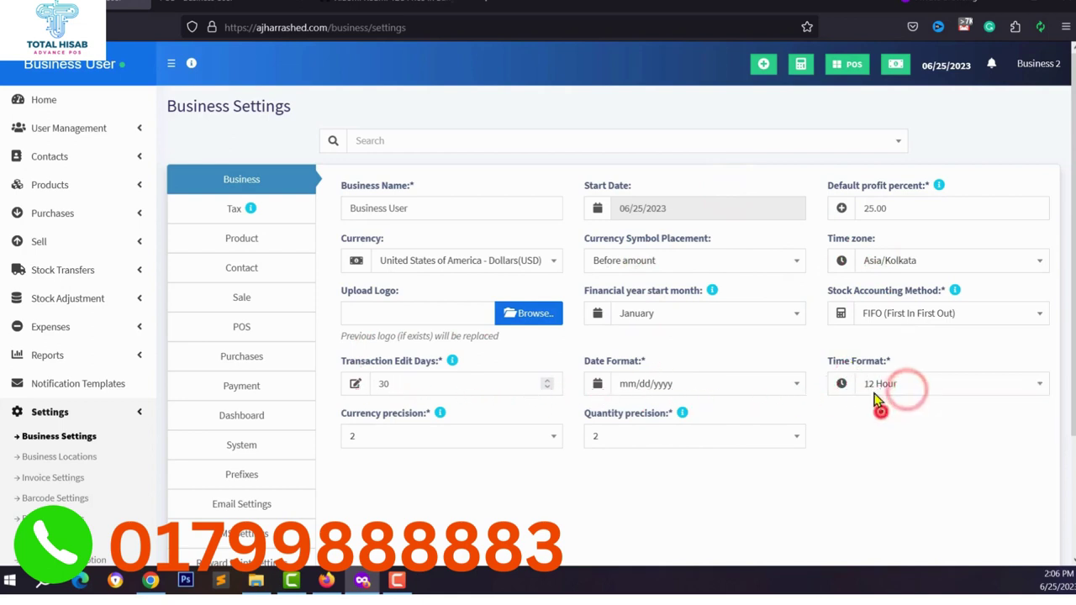
pyautogui.click(898, 384)
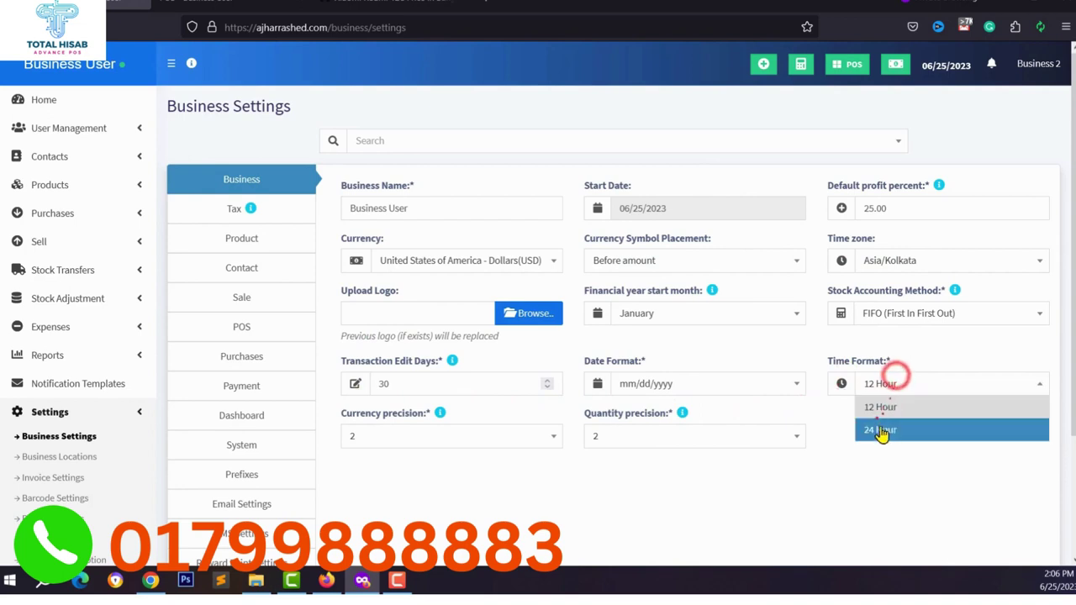
pyautogui.click(790, 403)
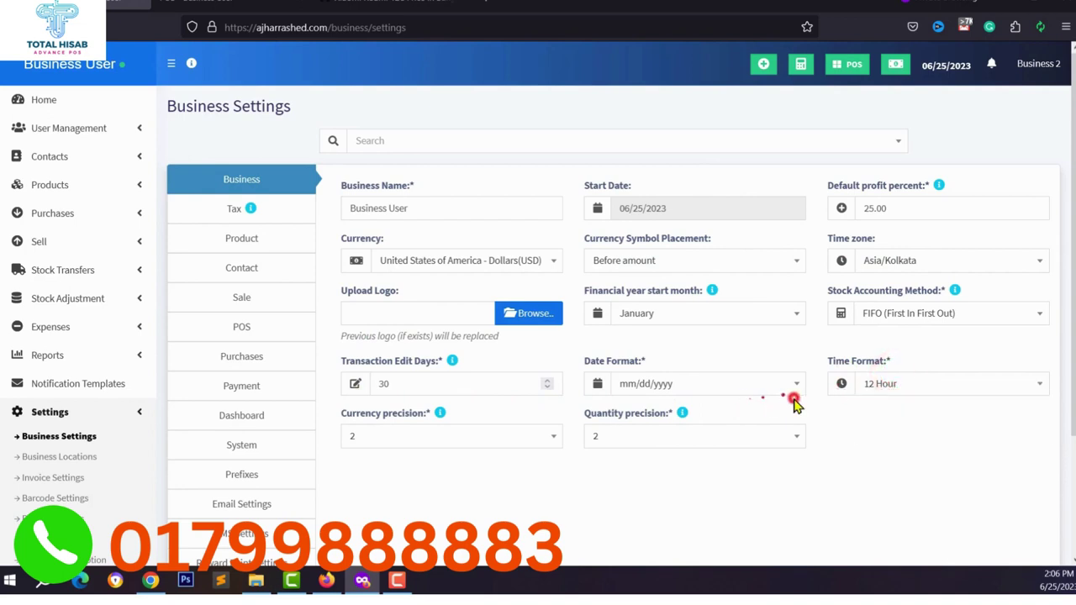
pyautogui.click(380, 436)
pyautogui.click(362, 368)
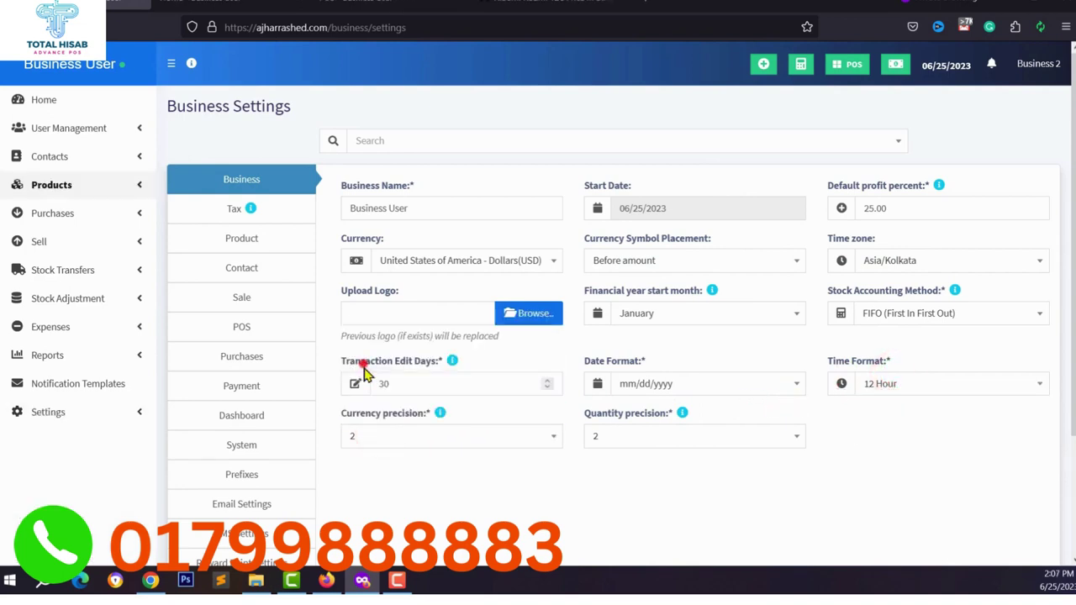
pyautogui.click(380, 433)
pyautogui.click(382, 435)
pyautogui.scroll(-3, 319, 302)
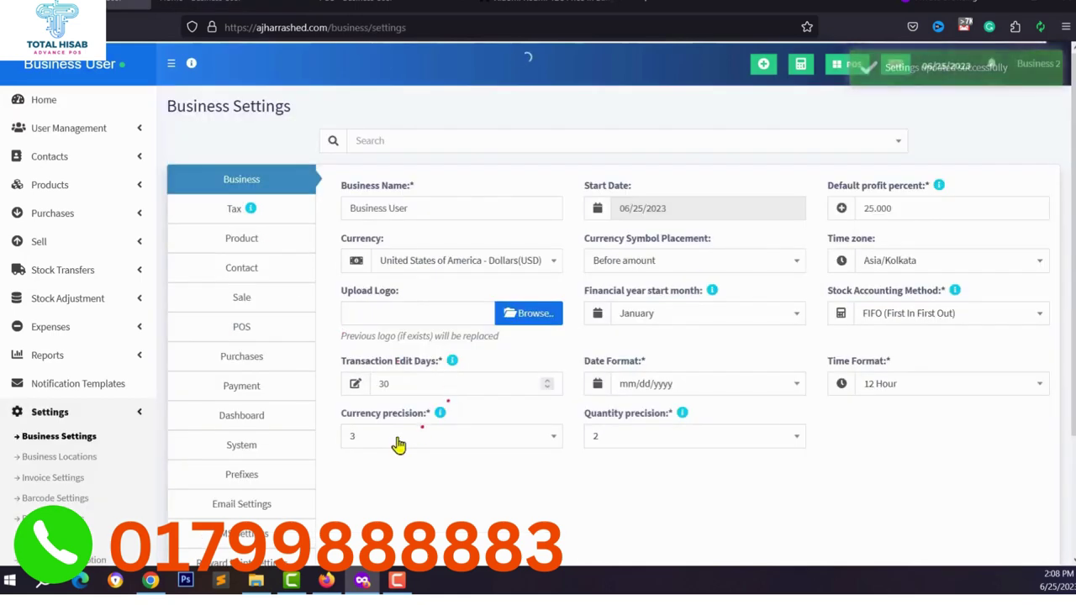
pyautogui.click(398, 435)
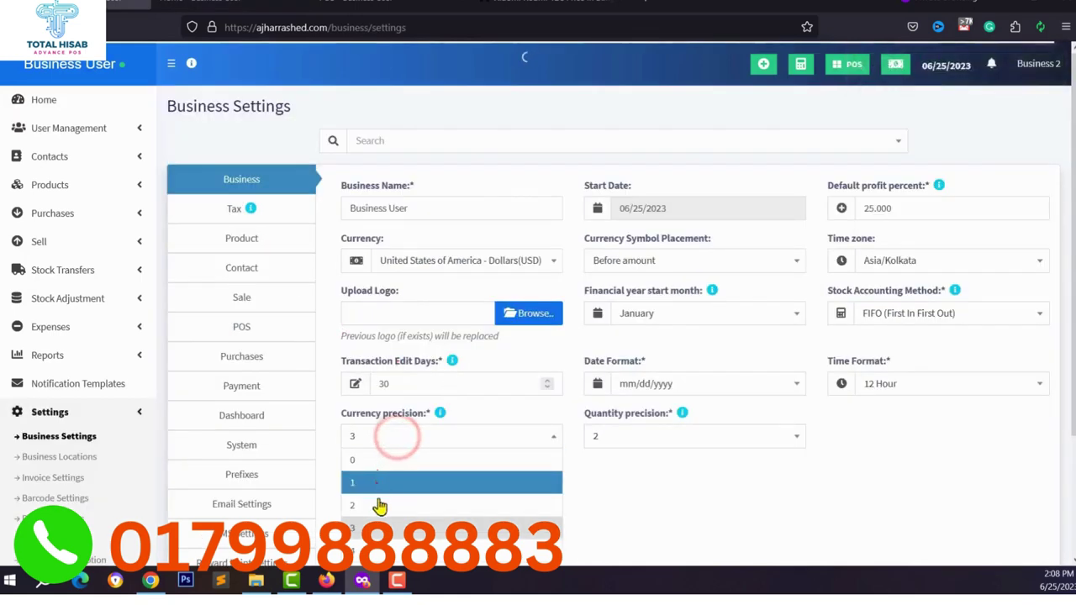
pyautogui.click(238, 210)
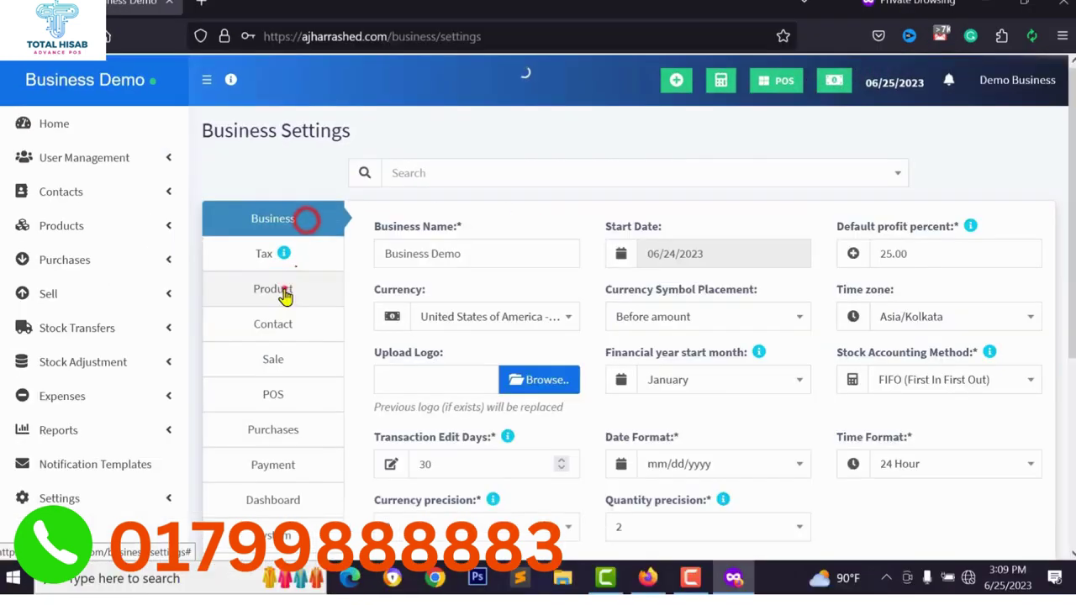
# In Product settings, choose Pieces (Pc(s)) as default unit and enable racks and warranty.
pyautogui.click(277, 288)
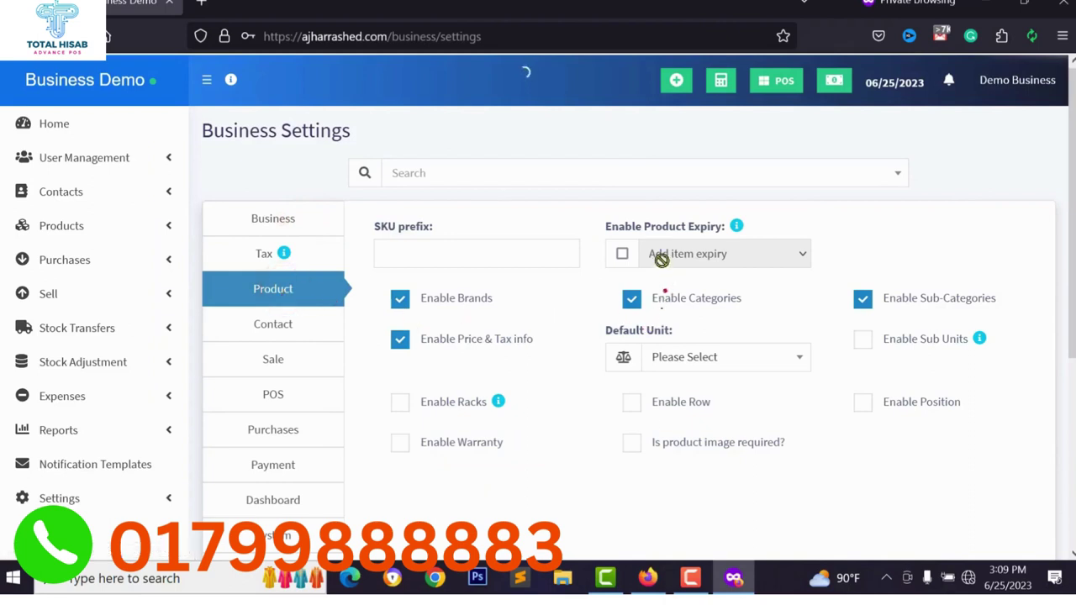
pyautogui.click(426, 246)
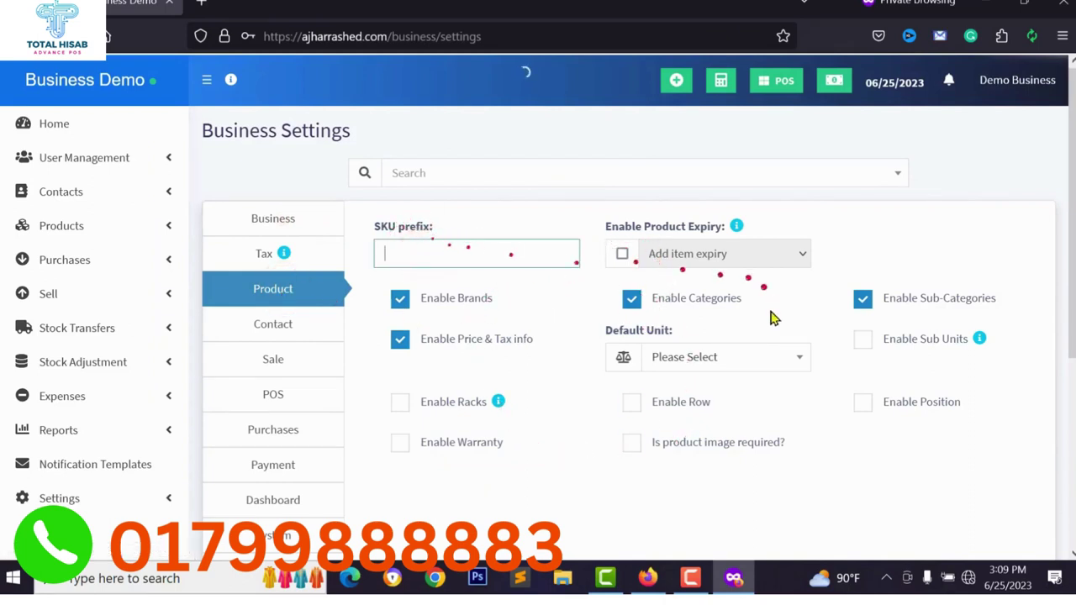
pyautogui.click(681, 359)
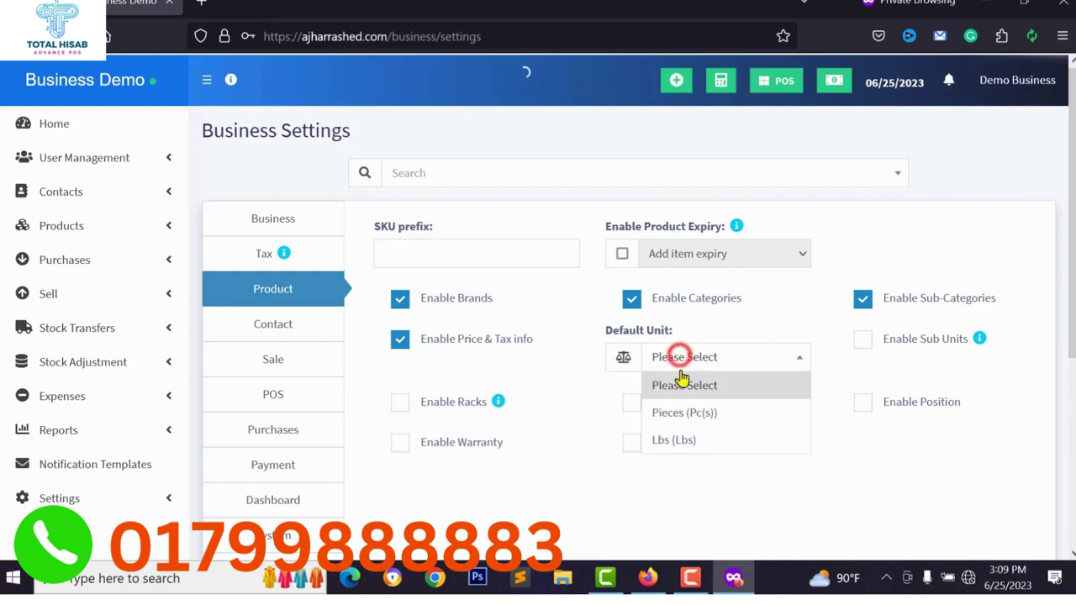
pyautogui.click(684, 415)
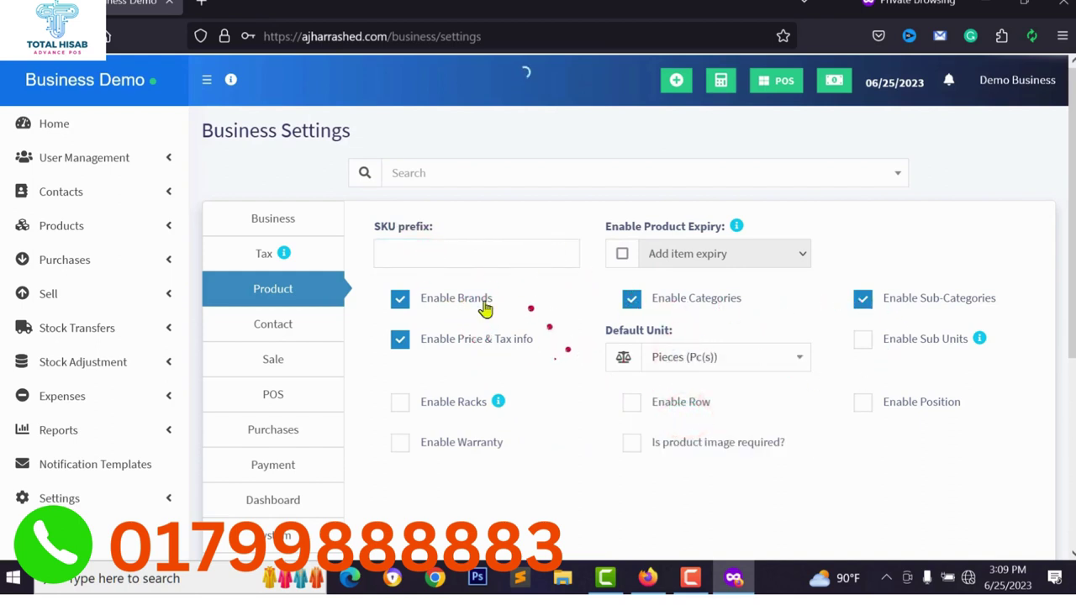
pyautogui.click(400, 442)
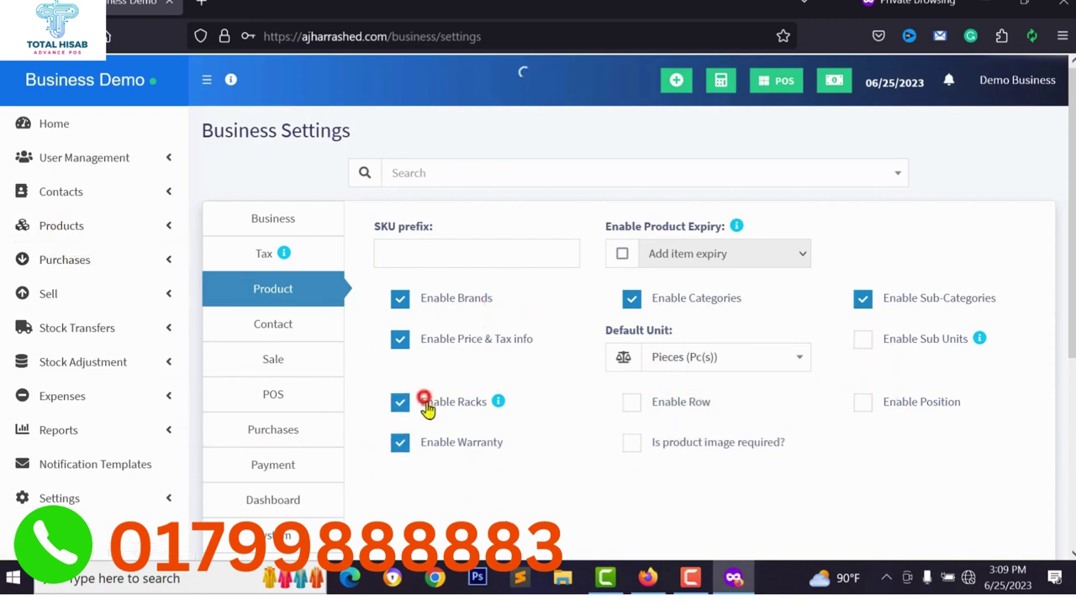
pyautogui.scroll(-3, 264, 327)
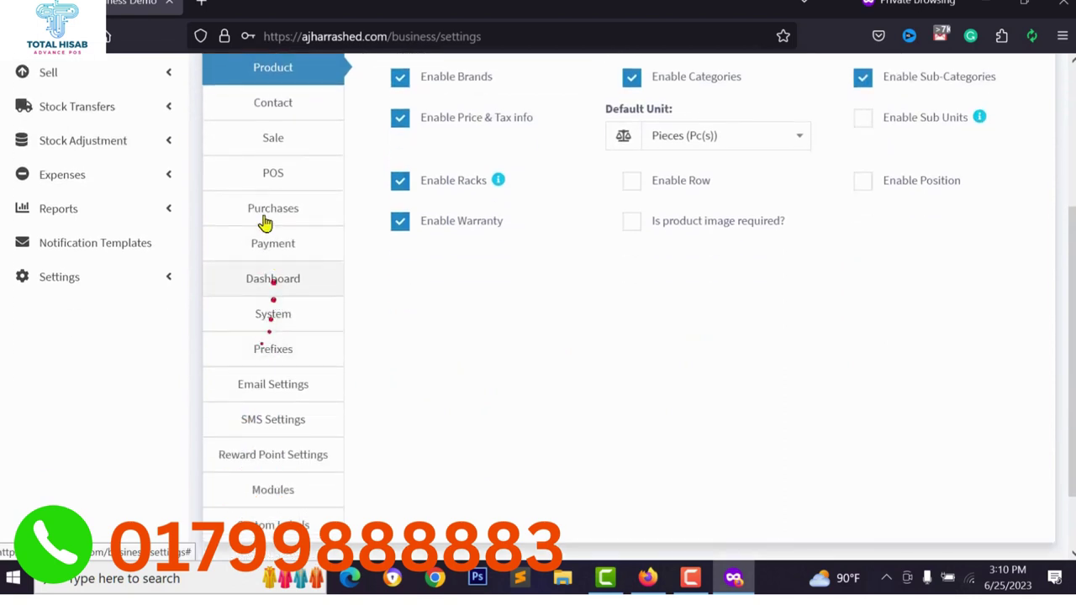
# Look through the System, Dashboard, Purchases and POS settings sections.
pyautogui.click(284, 324)
pyautogui.click(281, 280)
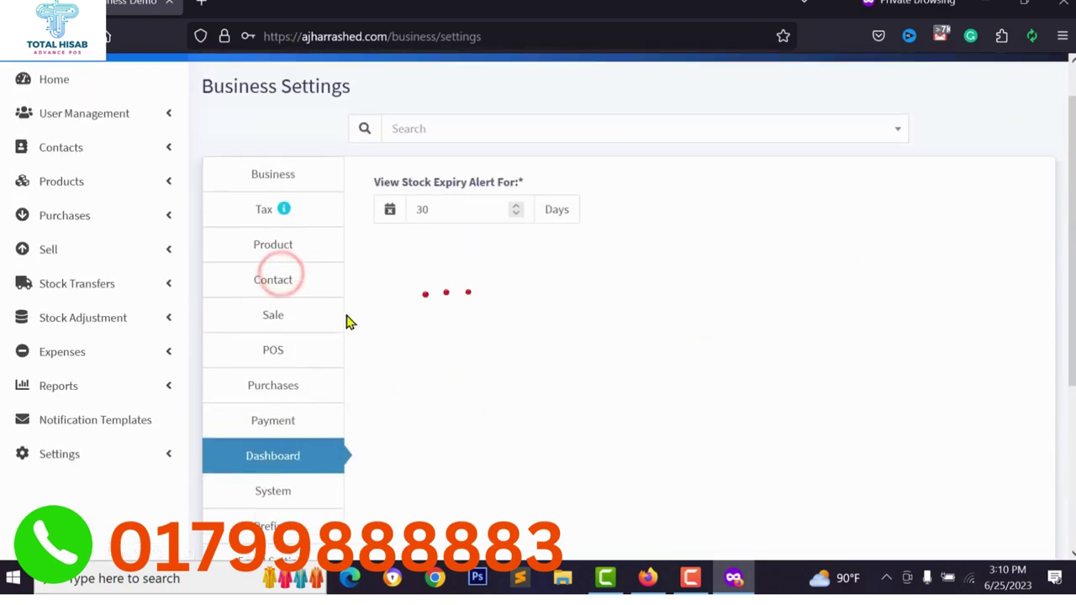
pyautogui.click(244, 379)
pyautogui.click(252, 361)
pyautogui.scroll(-2, 269, 382)
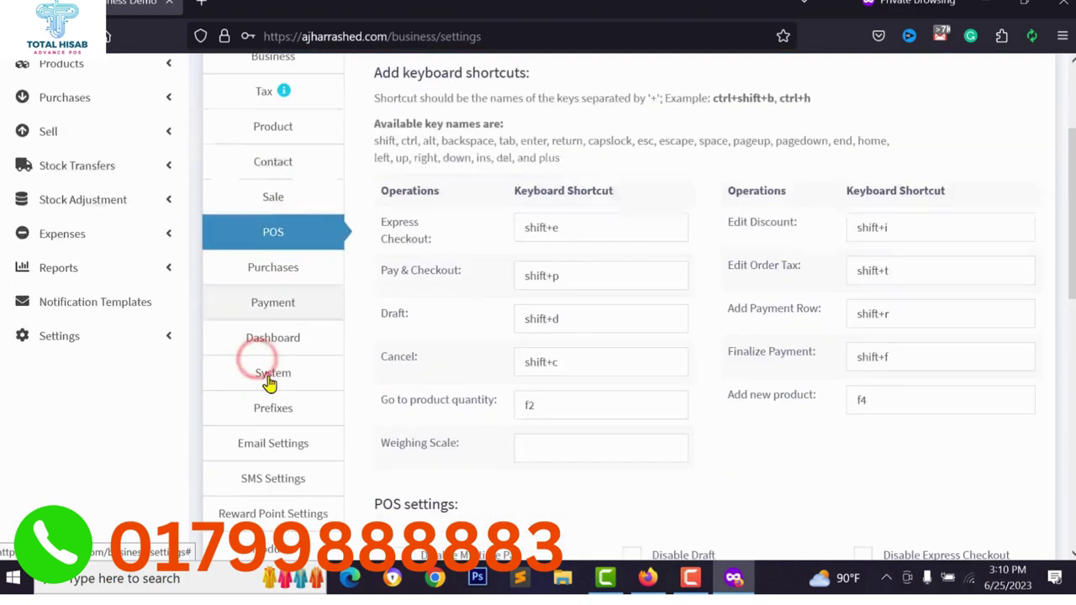
pyautogui.scroll(-1, 273, 353)
# Review Payment settings, keeping cash denomination on the POS screen with no payment methods chosen.
pyautogui.click(278, 239)
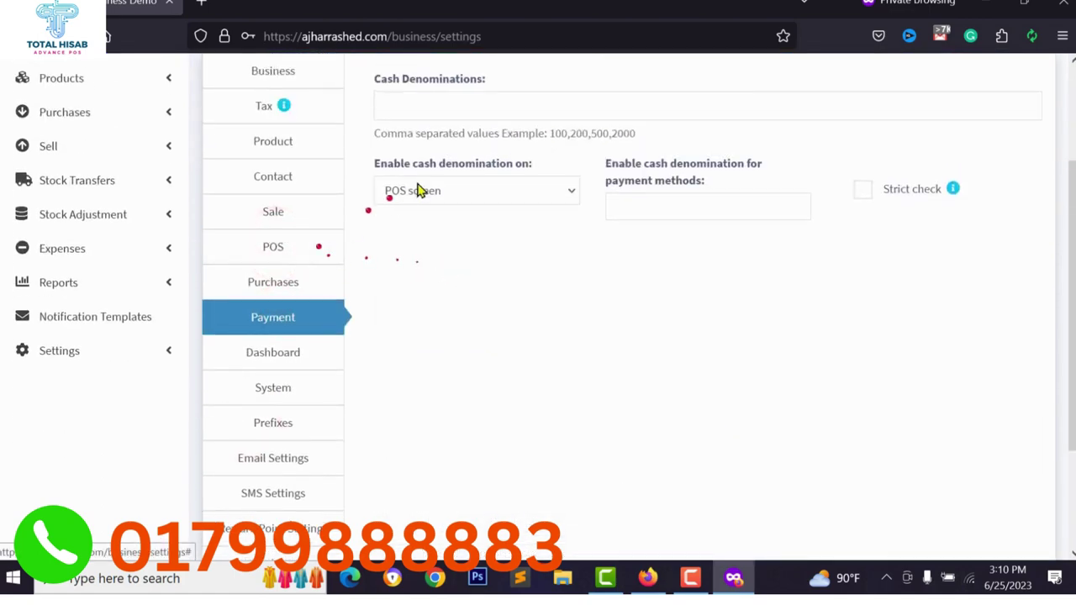
pyautogui.click(490, 194)
pyautogui.click(422, 222)
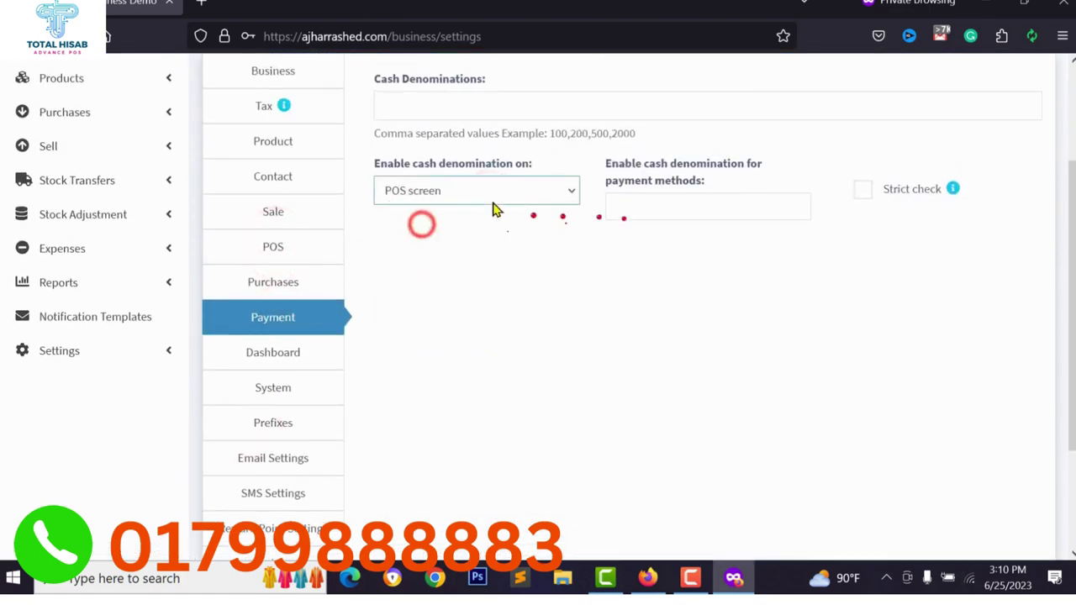
pyautogui.click(676, 203)
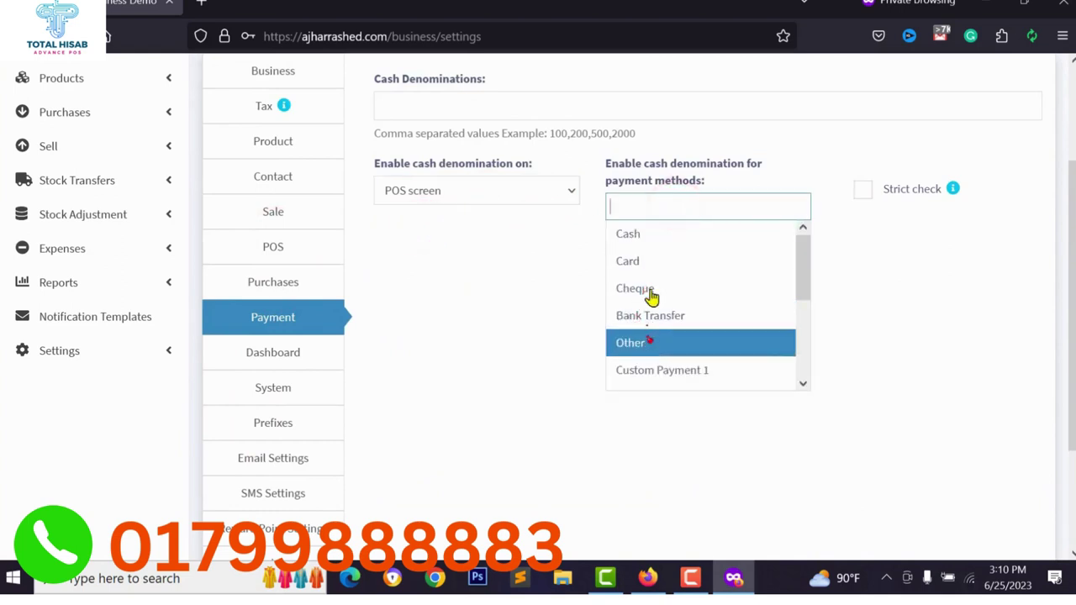
pyautogui.scroll(-2, 653, 328)
pyautogui.scroll(2, 662, 295)
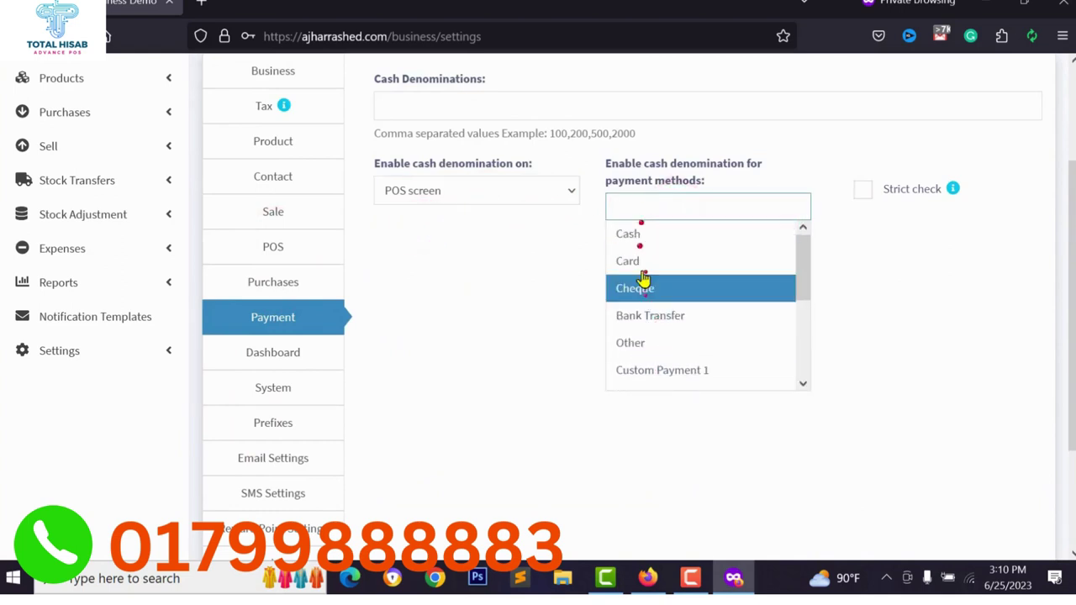
pyautogui.click(632, 279)
pyautogui.scroll(-2, 555, 288)
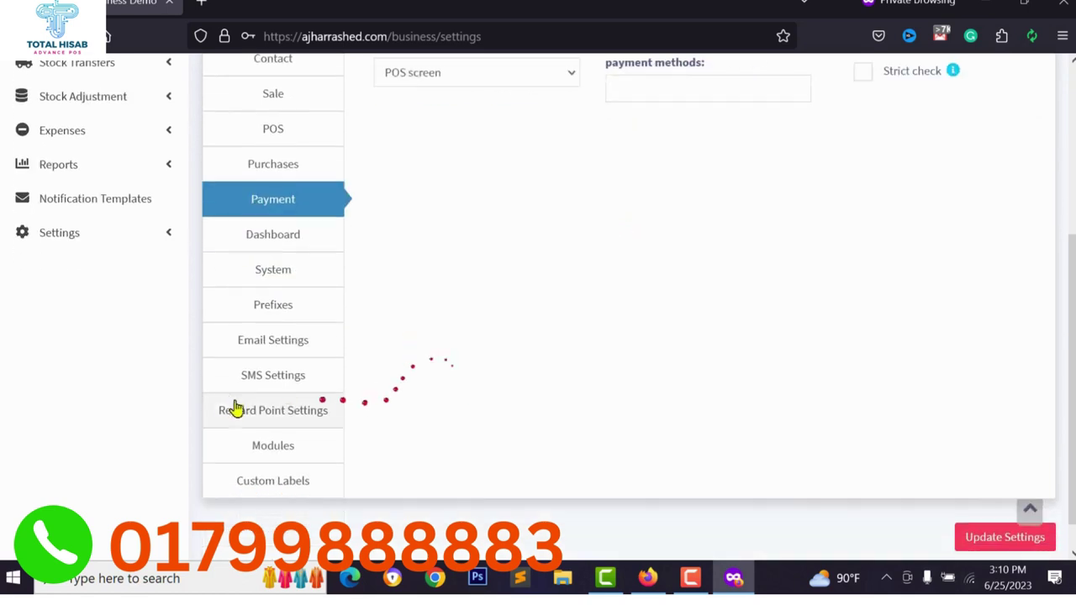
# Check the Email and Reward Point settings, then bring up the Modules section.
pyautogui.click(267, 342)
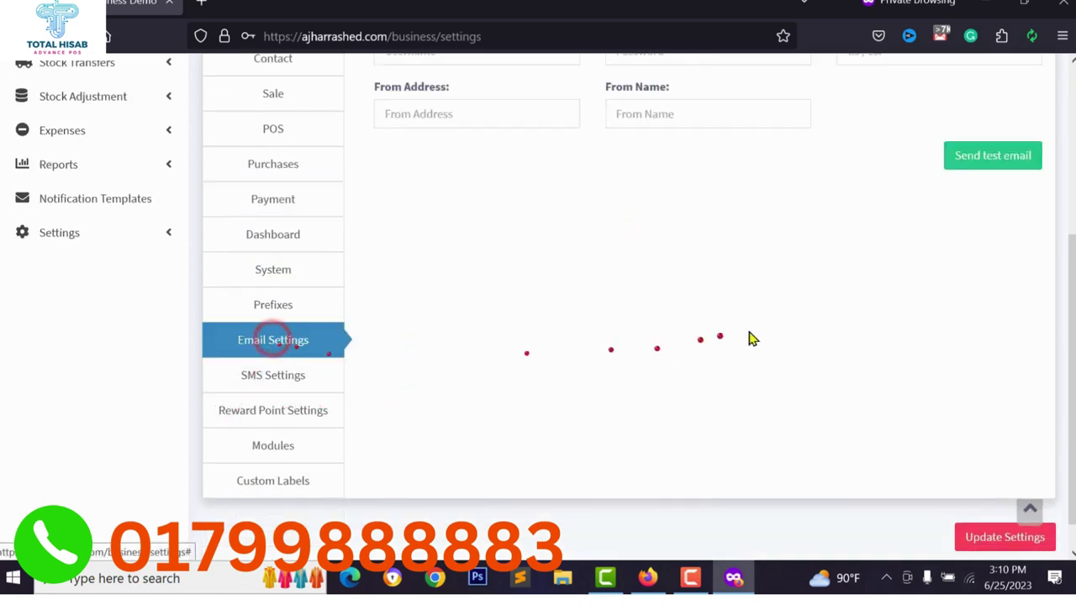
pyautogui.scroll(3, 751, 336)
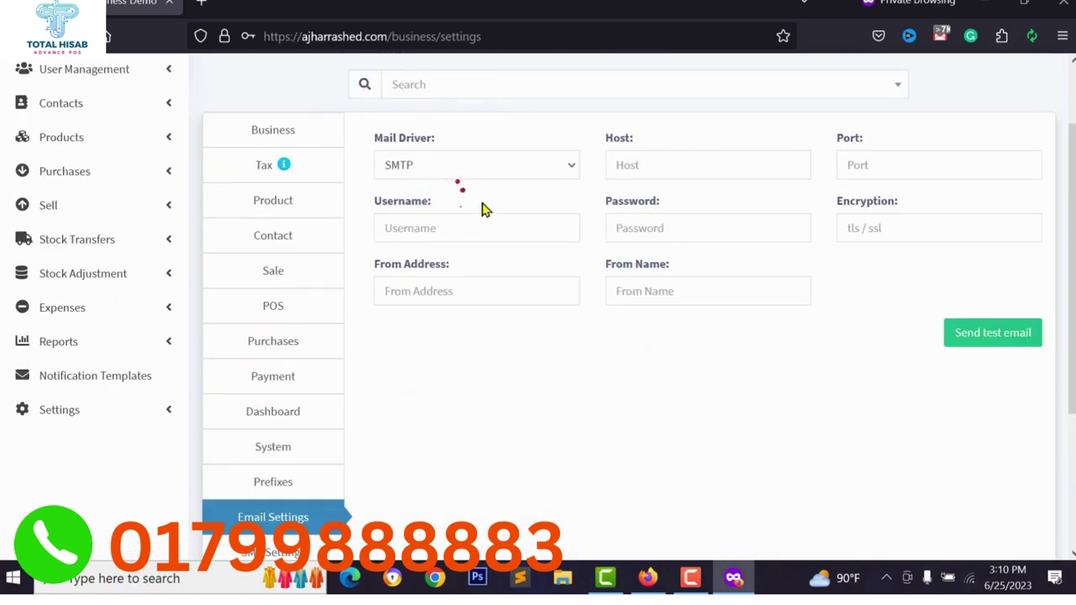
pyautogui.scroll(1, 529, 214)
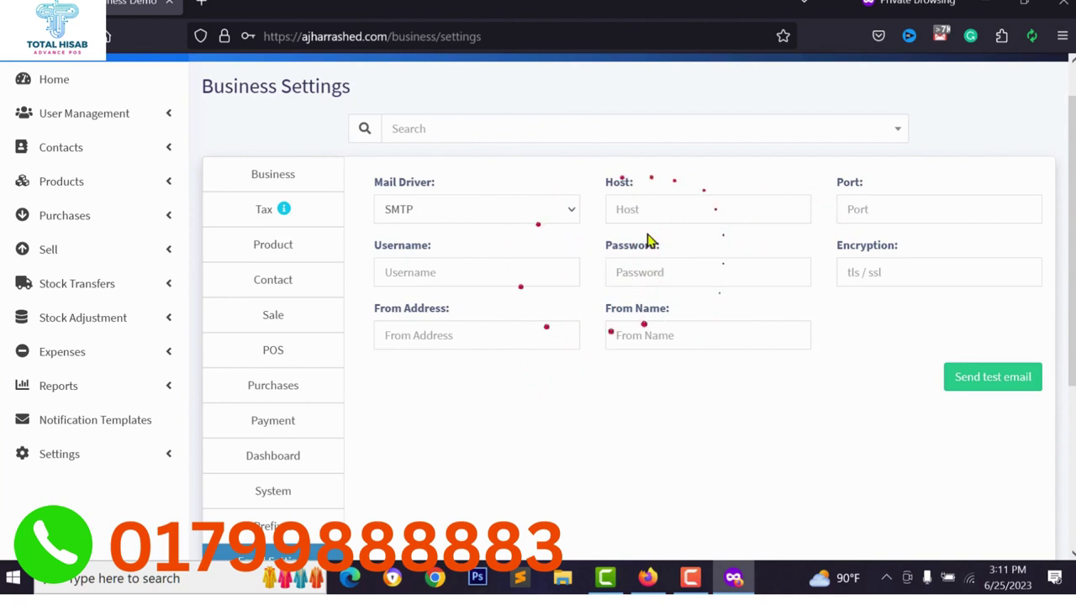
pyautogui.scroll(-3, 480, 379)
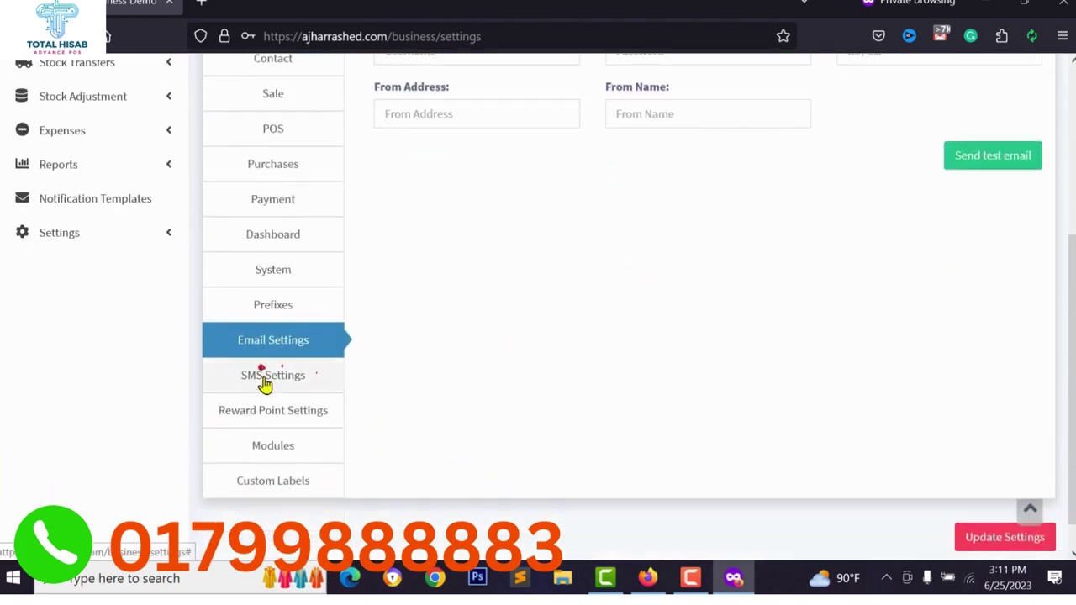
pyautogui.click(284, 414)
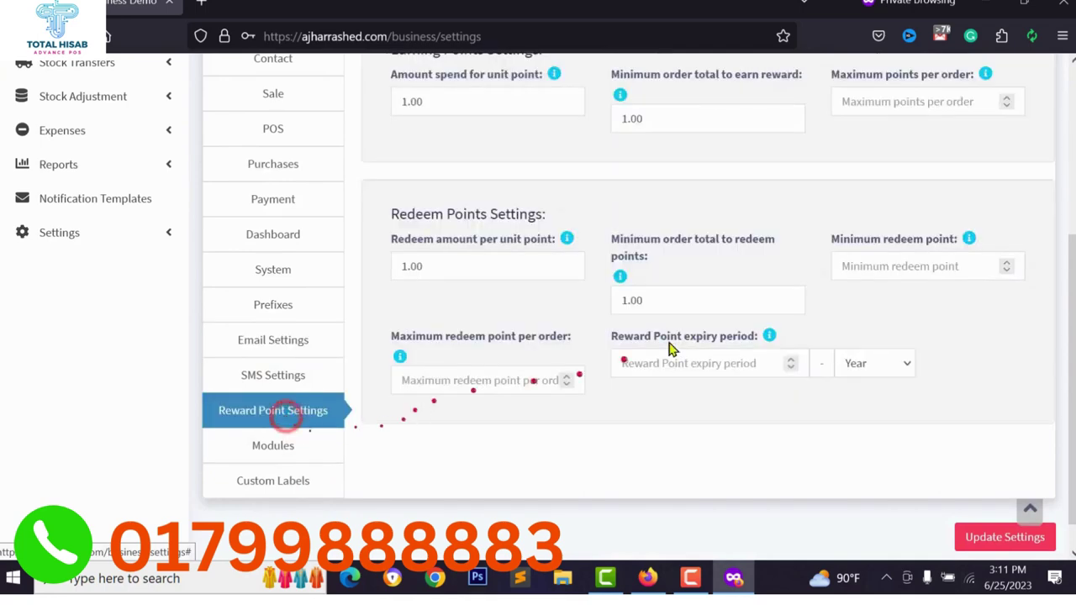
pyautogui.scroll(2, 647, 145)
pyautogui.scroll(-2, 480, 298)
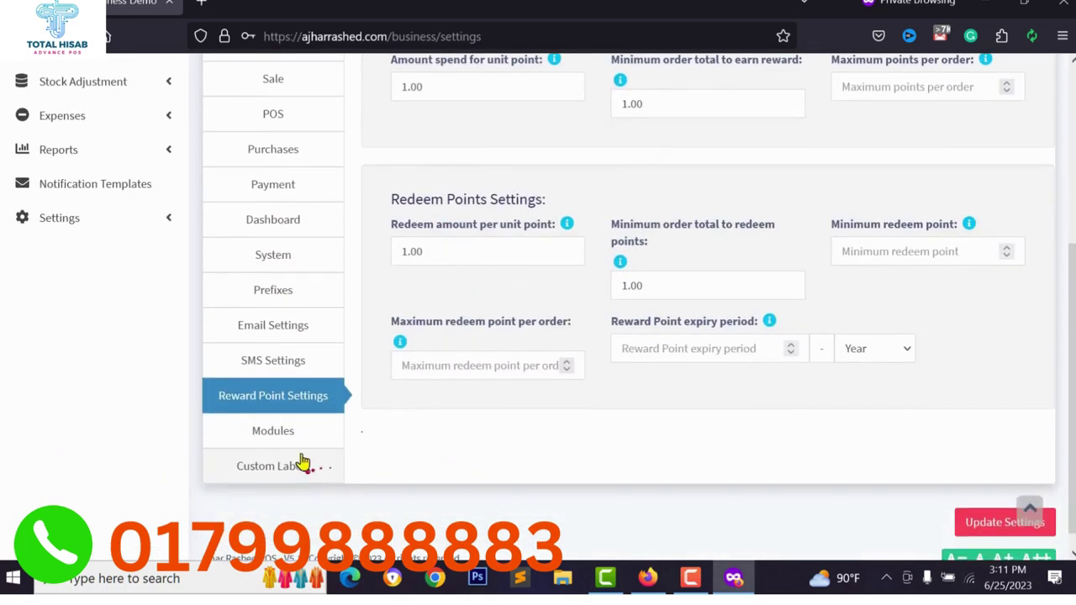
pyautogui.click(277, 427)
pyautogui.scroll(4, 543, 418)
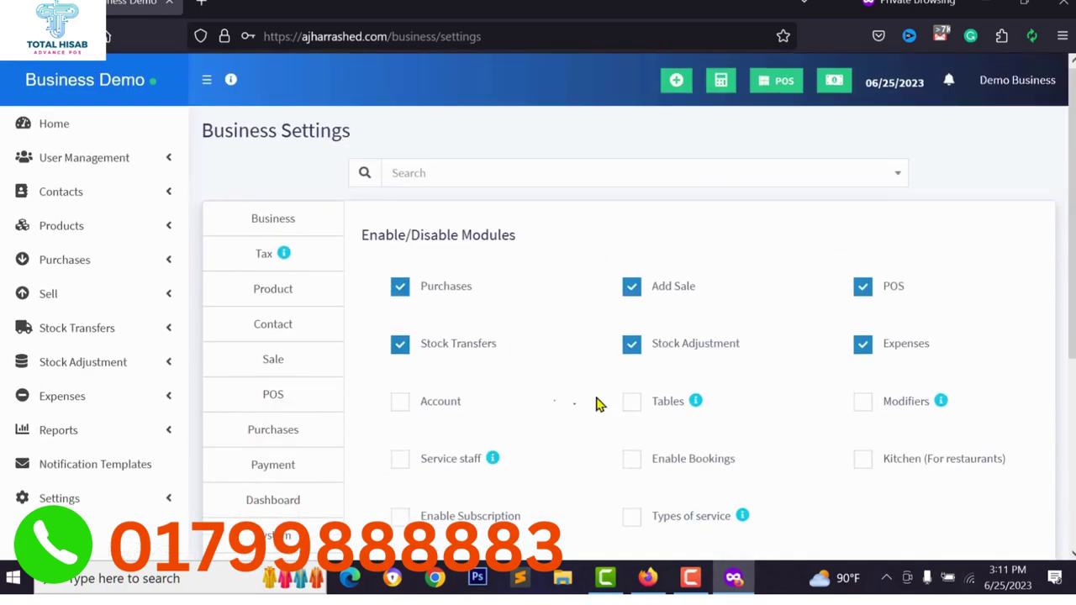
# Tick Bookings, Kitchen (For restaurants) and Subscription modules and click Update Settings.
pyautogui.scroll(-1, 634, 298)
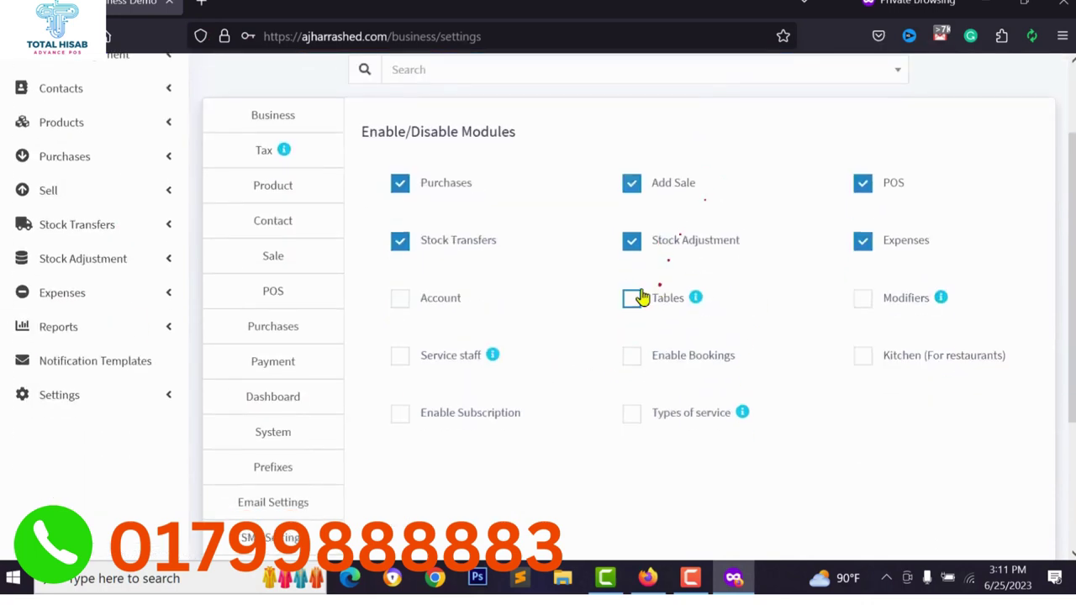
pyautogui.scroll(1, 375, 73)
pyautogui.scroll(-3, 297, 465)
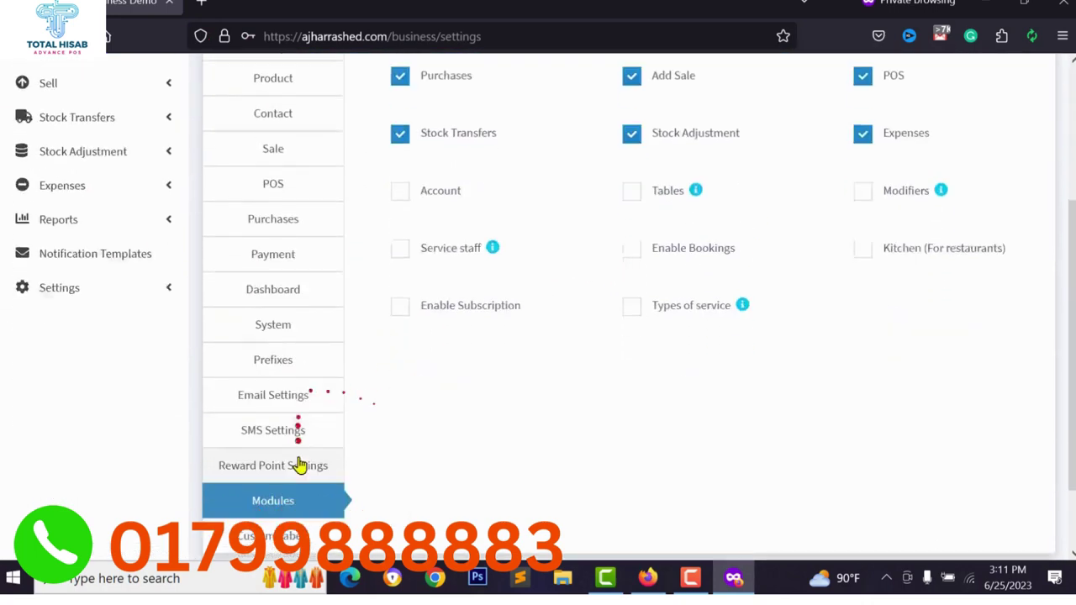
pyautogui.scroll(1, 676, 375)
pyautogui.scroll(3, 676, 374)
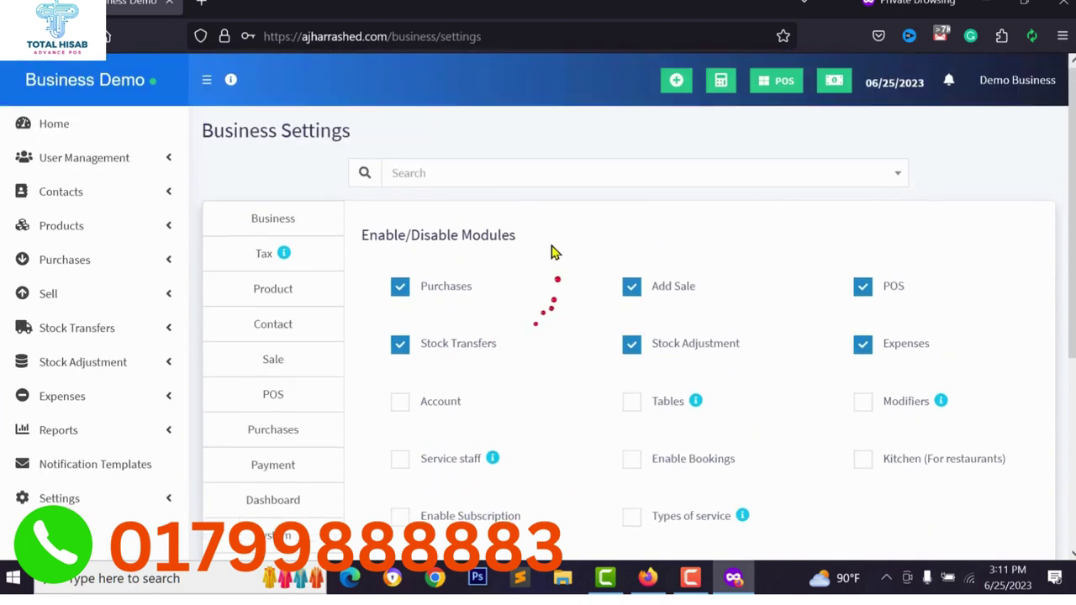
pyautogui.scroll(-1, 685, 345)
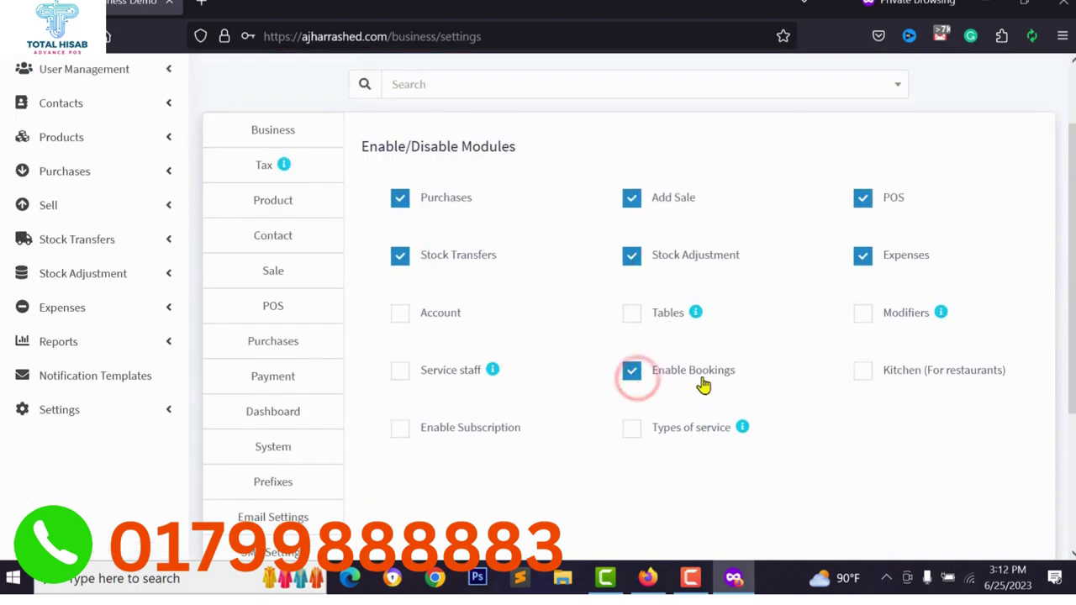
pyautogui.click(865, 374)
pyautogui.click(871, 378)
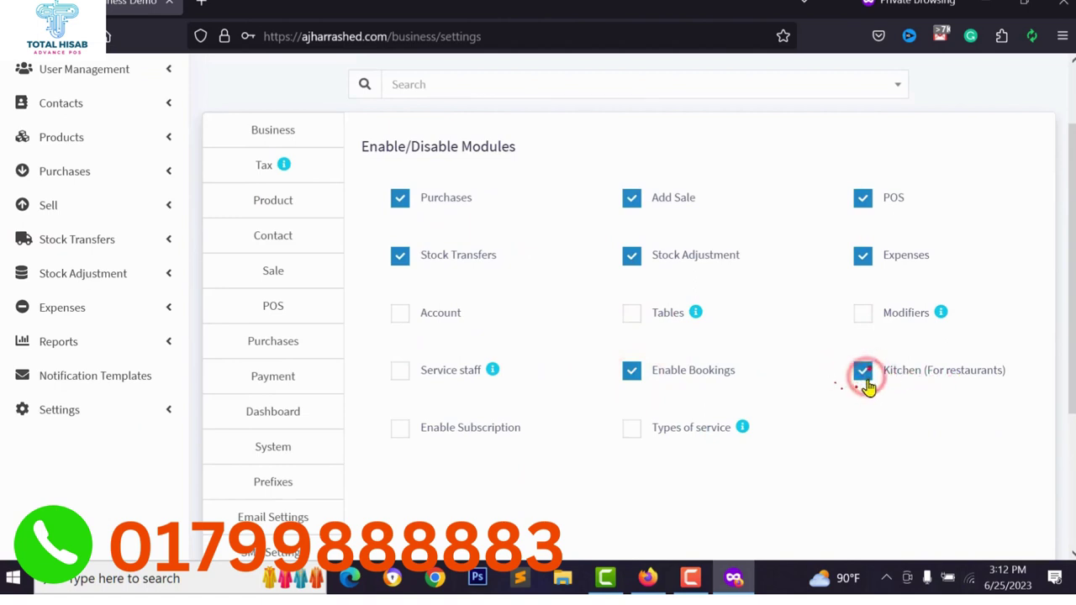
pyautogui.click(402, 432)
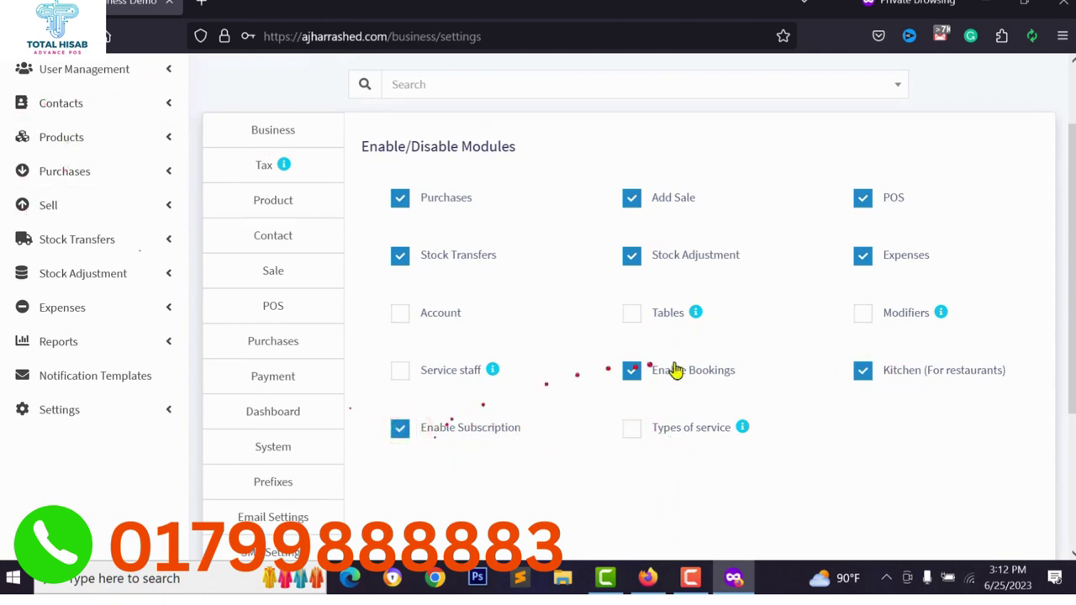
pyautogui.scroll(-1, 774, 393)
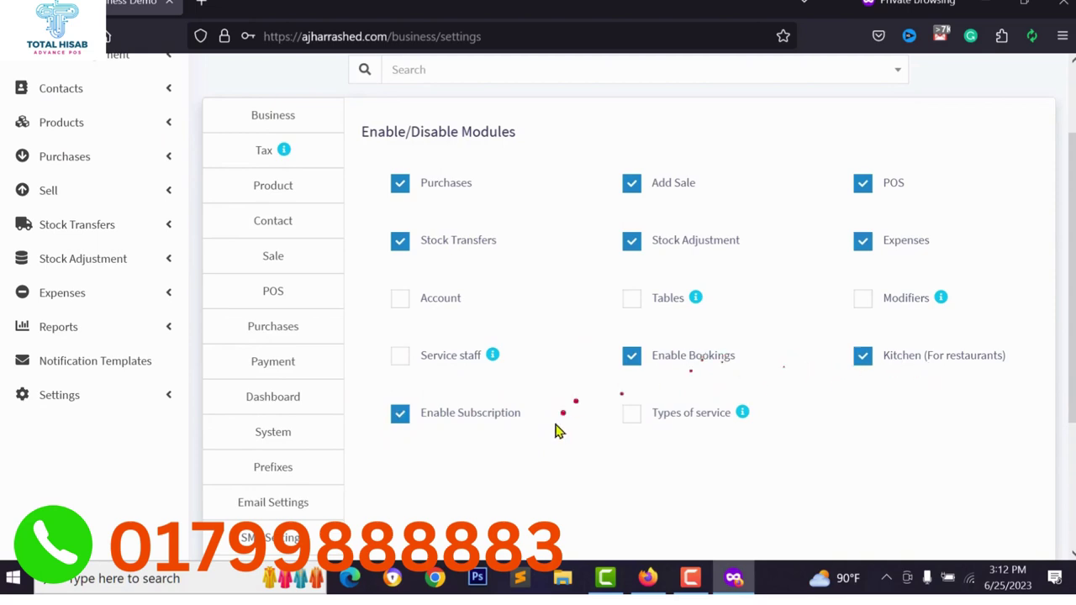
pyautogui.scroll(-3, 558, 431)
pyautogui.click(970, 502)
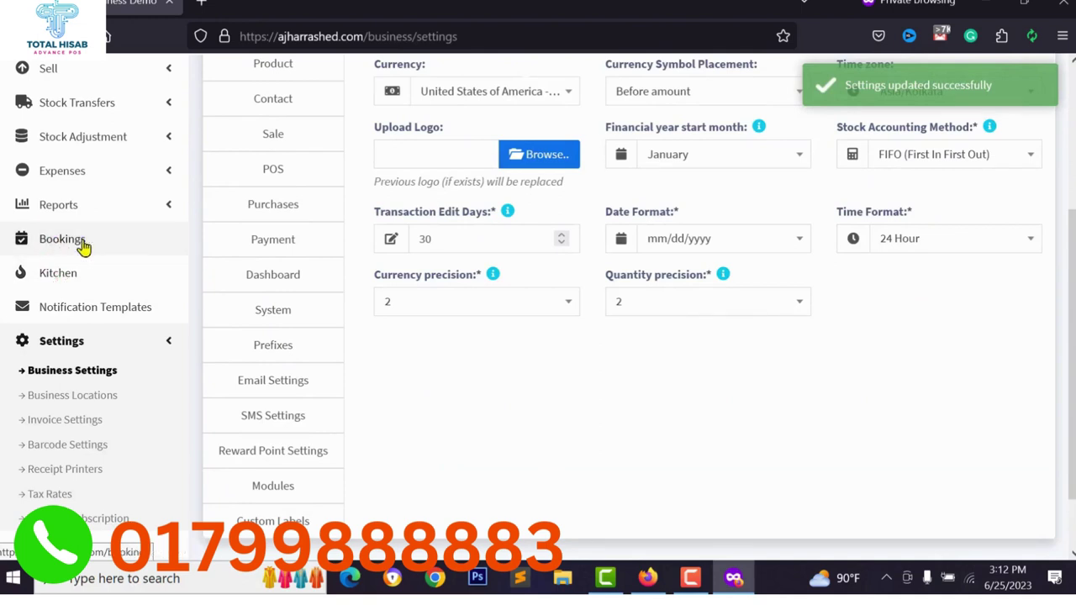
# Visit the new Bookings page, then the Kitchen orders page and refresh it.
pyautogui.click(82, 241)
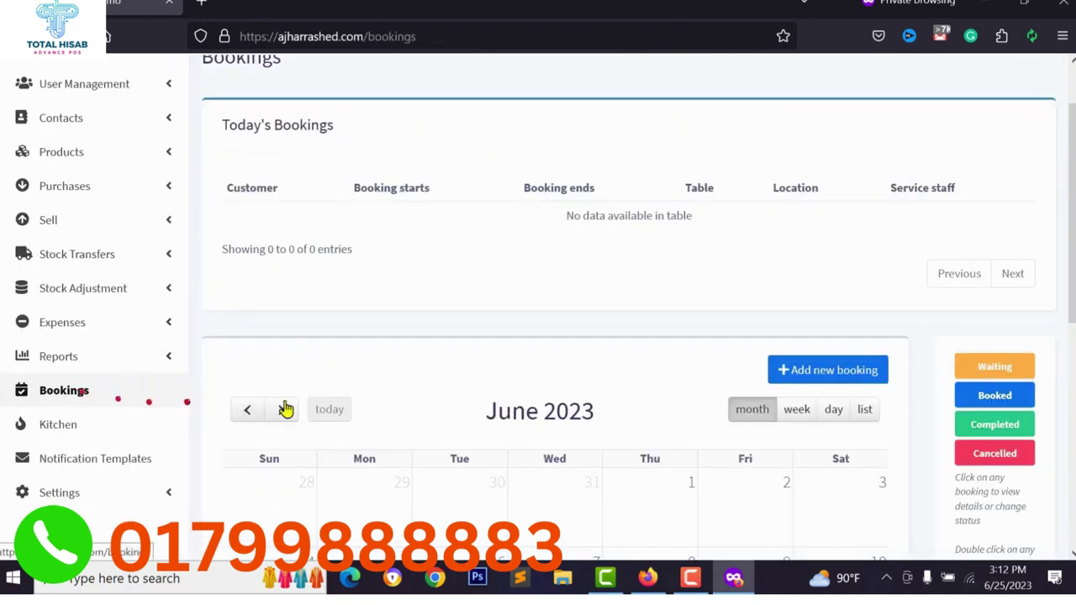
pyautogui.scroll(-2, 833, 384)
pyautogui.scroll(2, 238, 329)
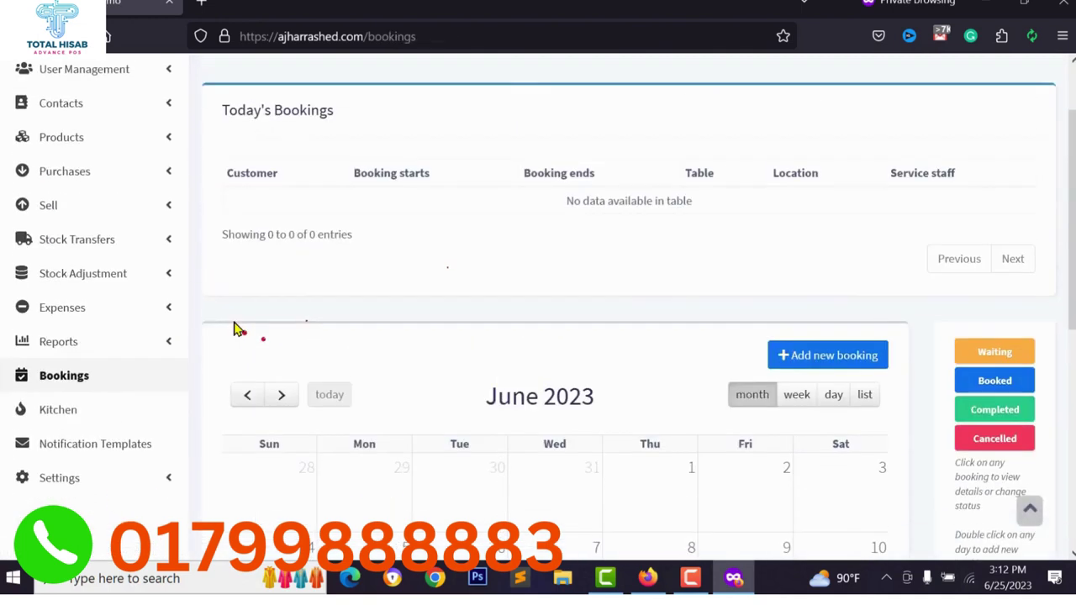
pyautogui.scroll(2, 238, 329)
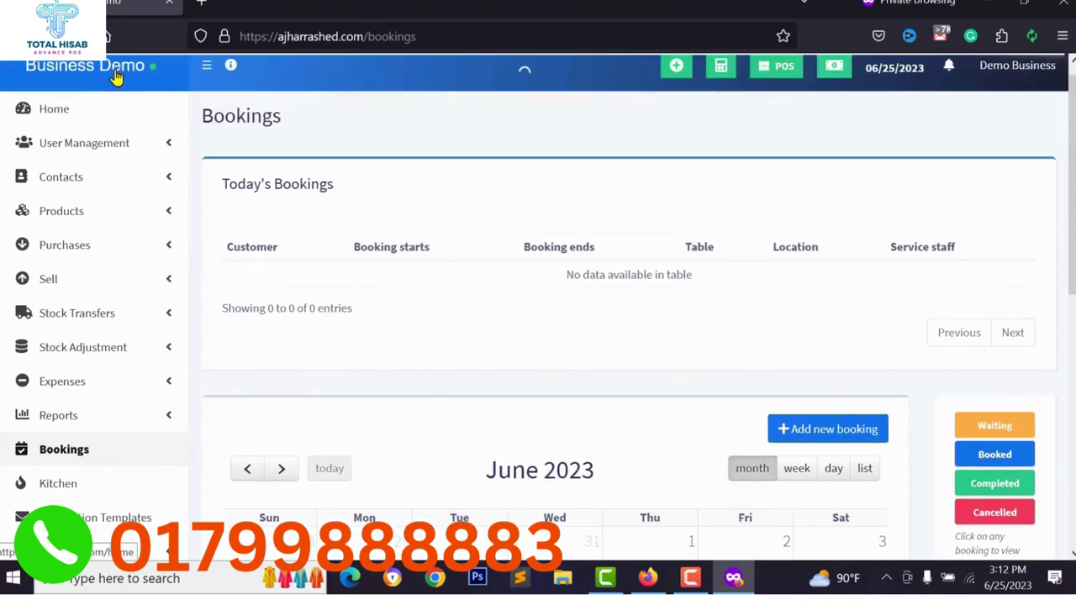
pyautogui.click(41, 484)
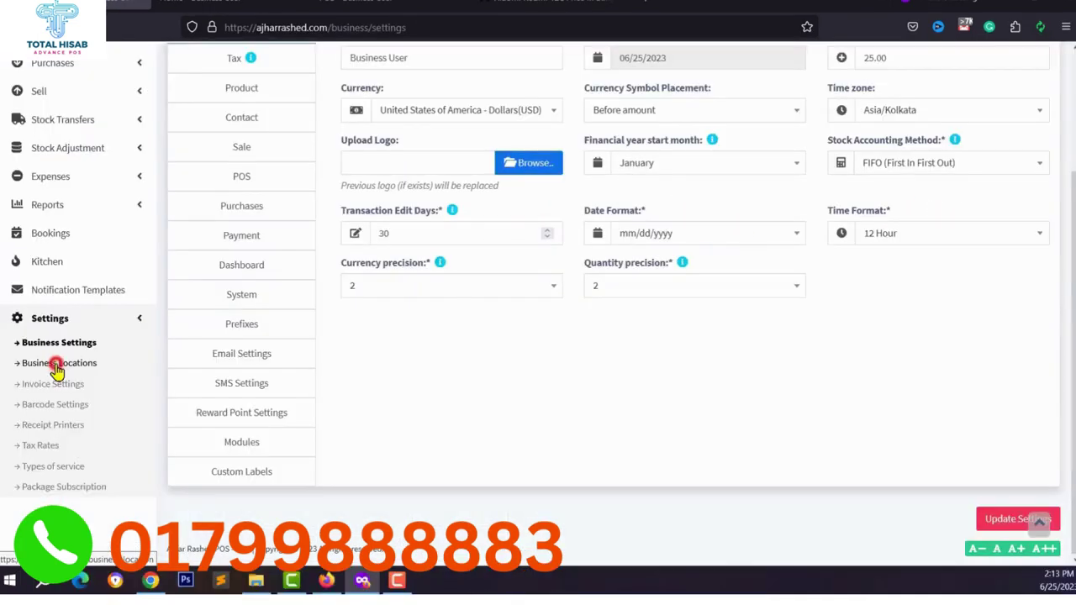
pyautogui.click(58, 363)
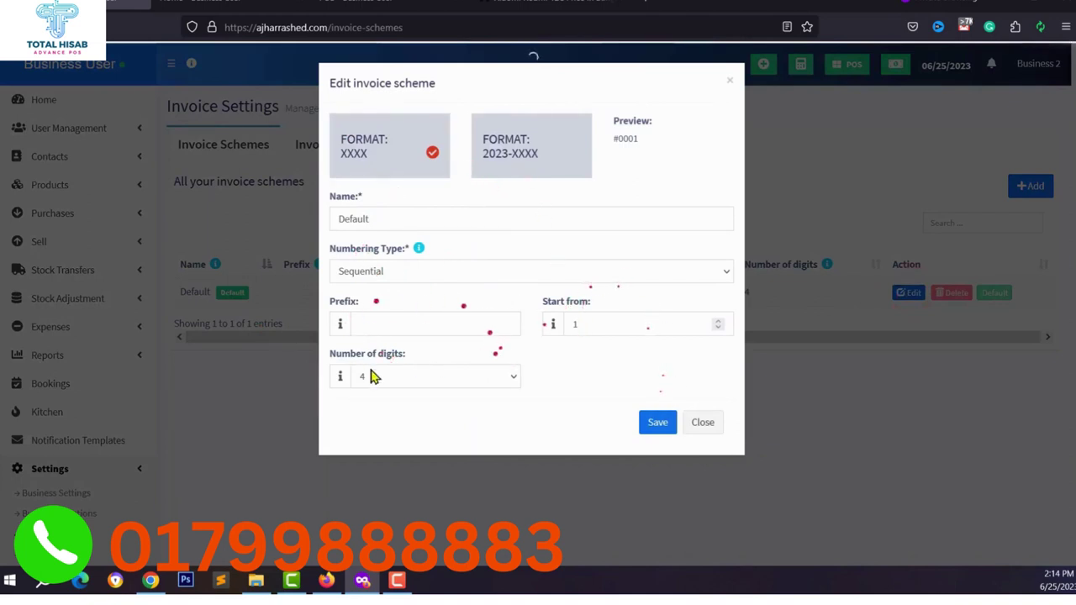
# Close the invoice scheme editor unchanged and add a new setting under Barcode Settings.
pyautogui.click(374, 323)
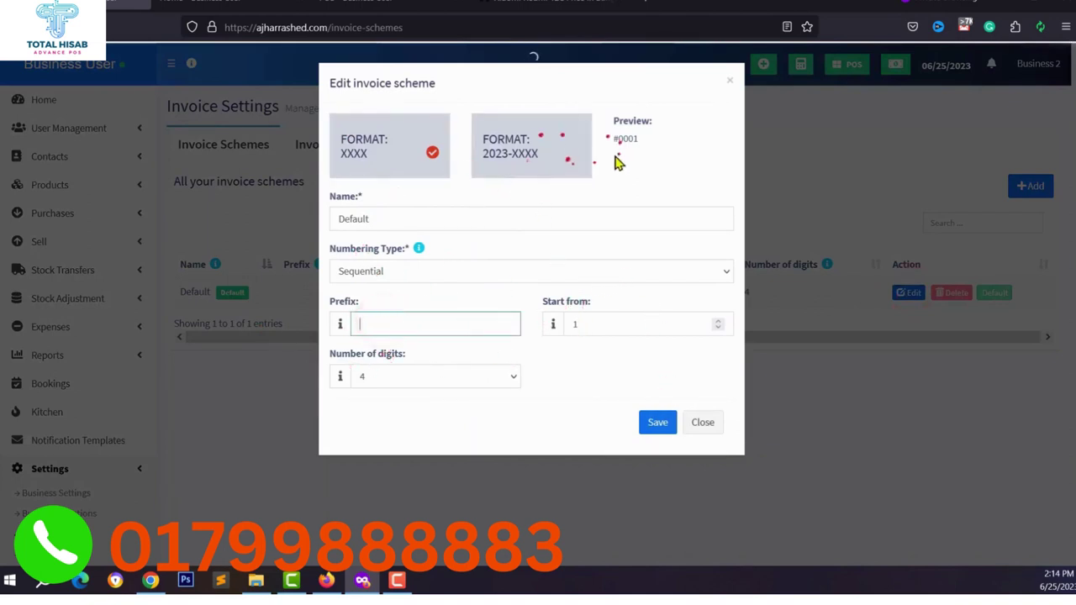
pyautogui.click(696, 424)
pyautogui.click(53, 491)
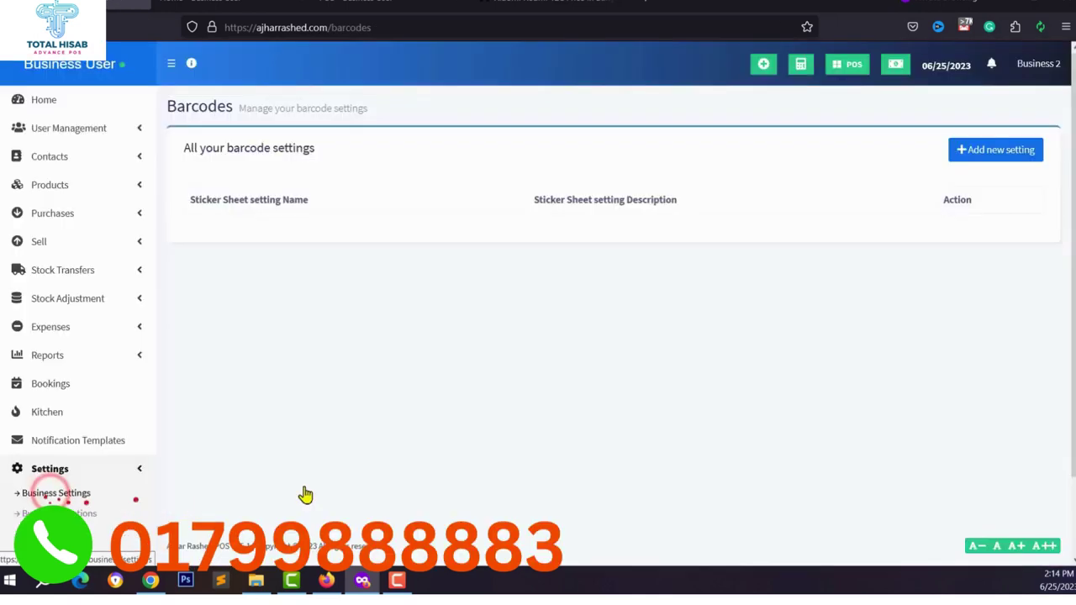
pyautogui.click(985, 153)
pyautogui.scroll(-2, 353, 290)
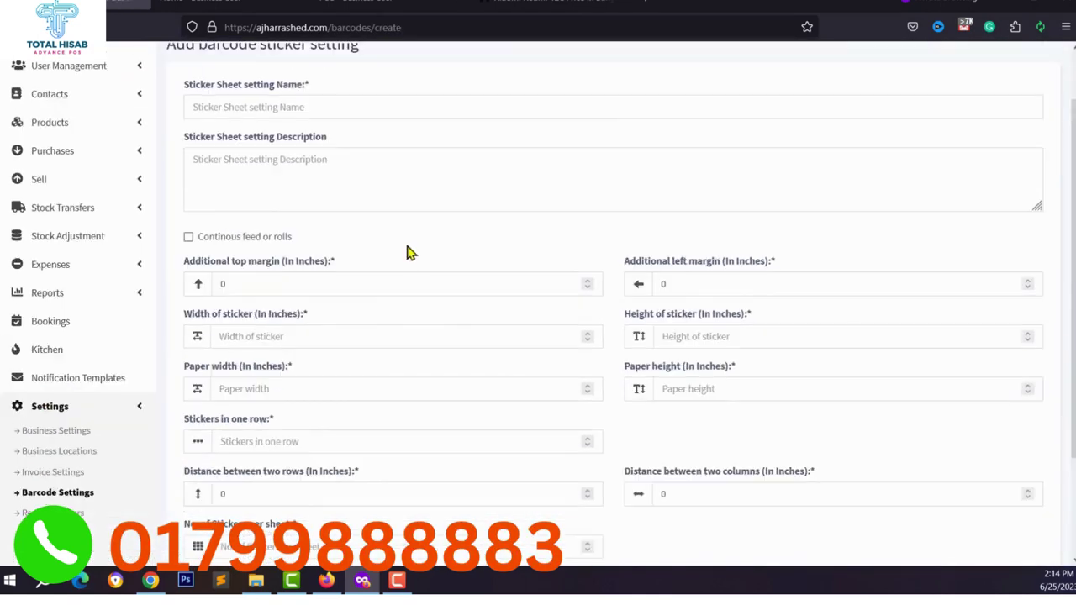
pyautogui.scroll(2, 407, 244)
pyautogui.scroll(-4, 504, 269)
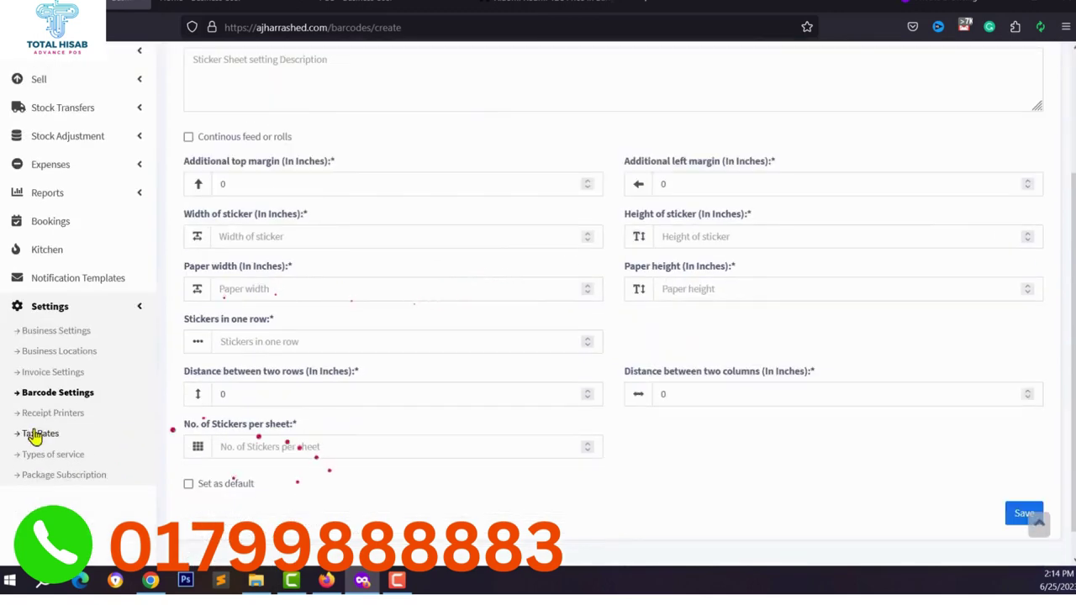